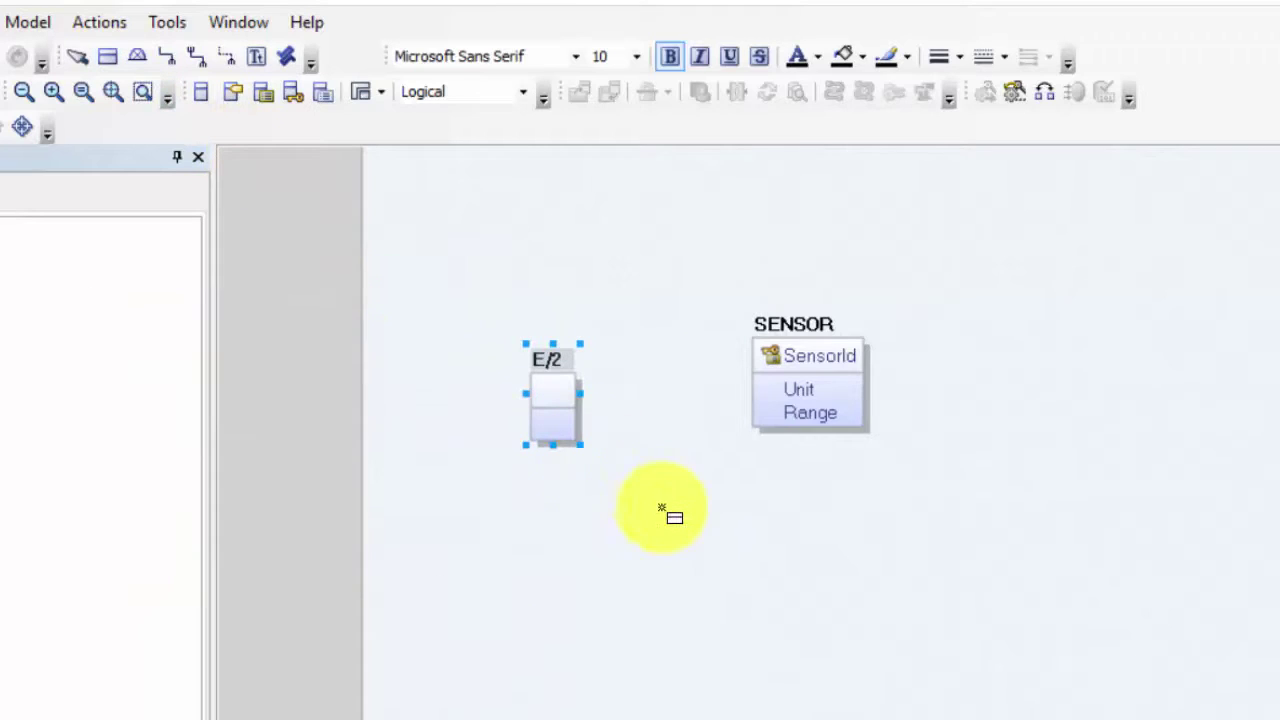
Place two empty entities, E/3 and E/4, on the diagram beside E/2 and SENSOR.
click(676, 529)
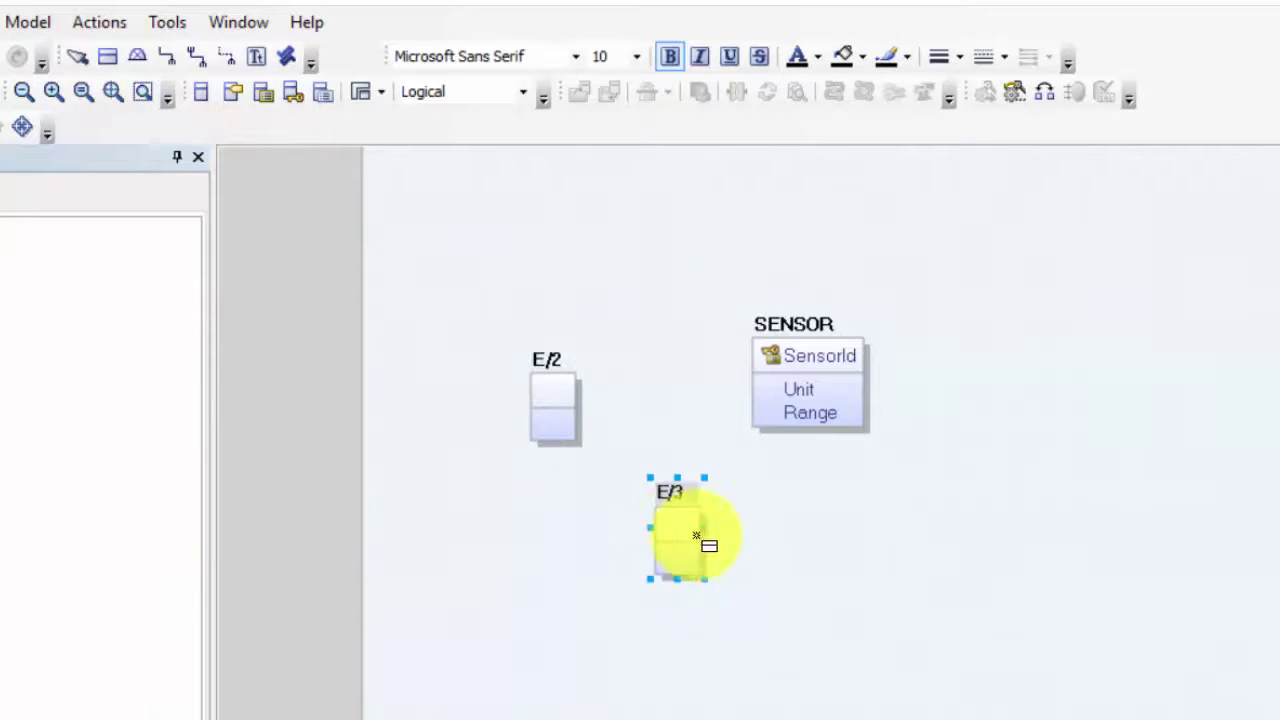
click(1007, 512)
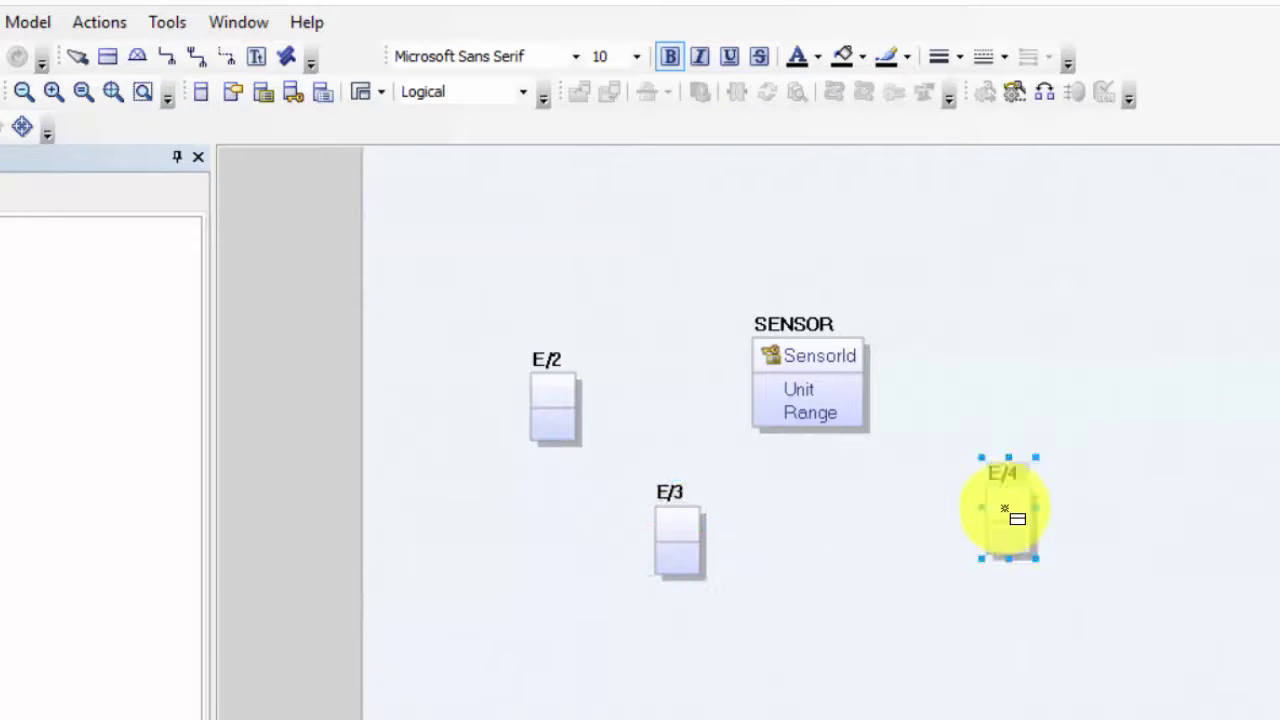
key(Escape)
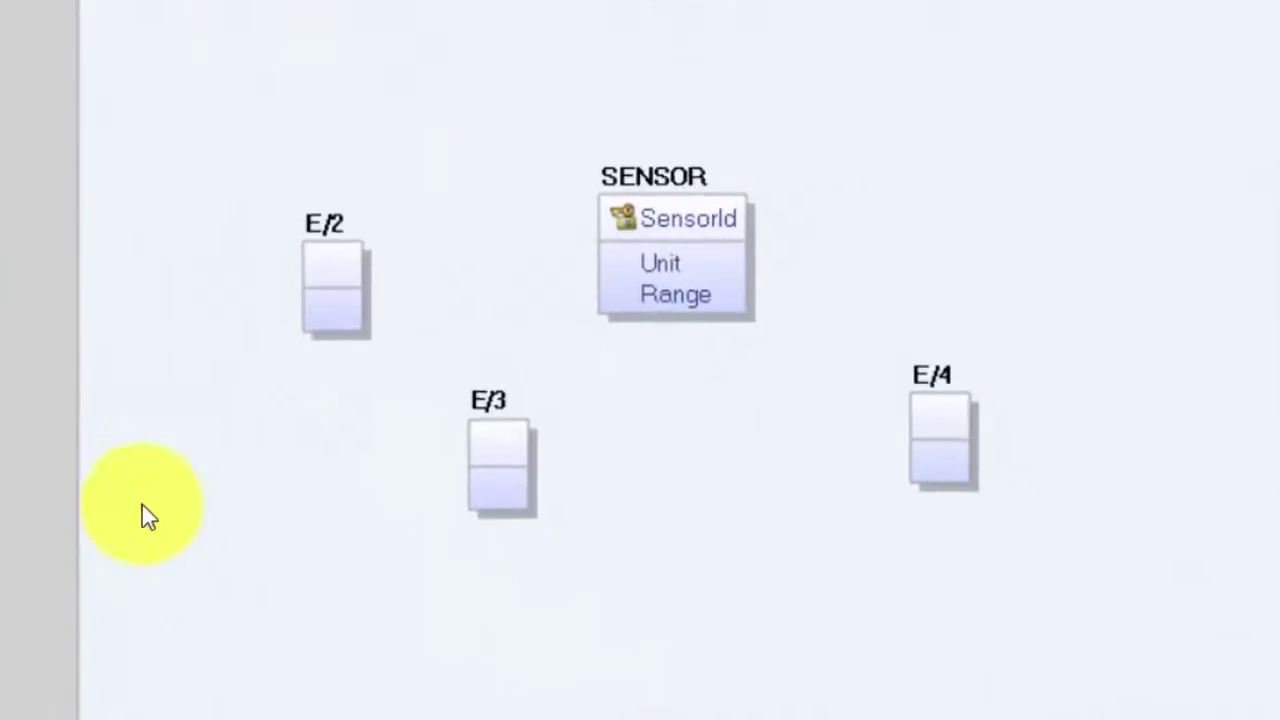
Rename E/2 to LOCATION with key attribute LocationNumber and a second attribute Size.
click(285, 291)
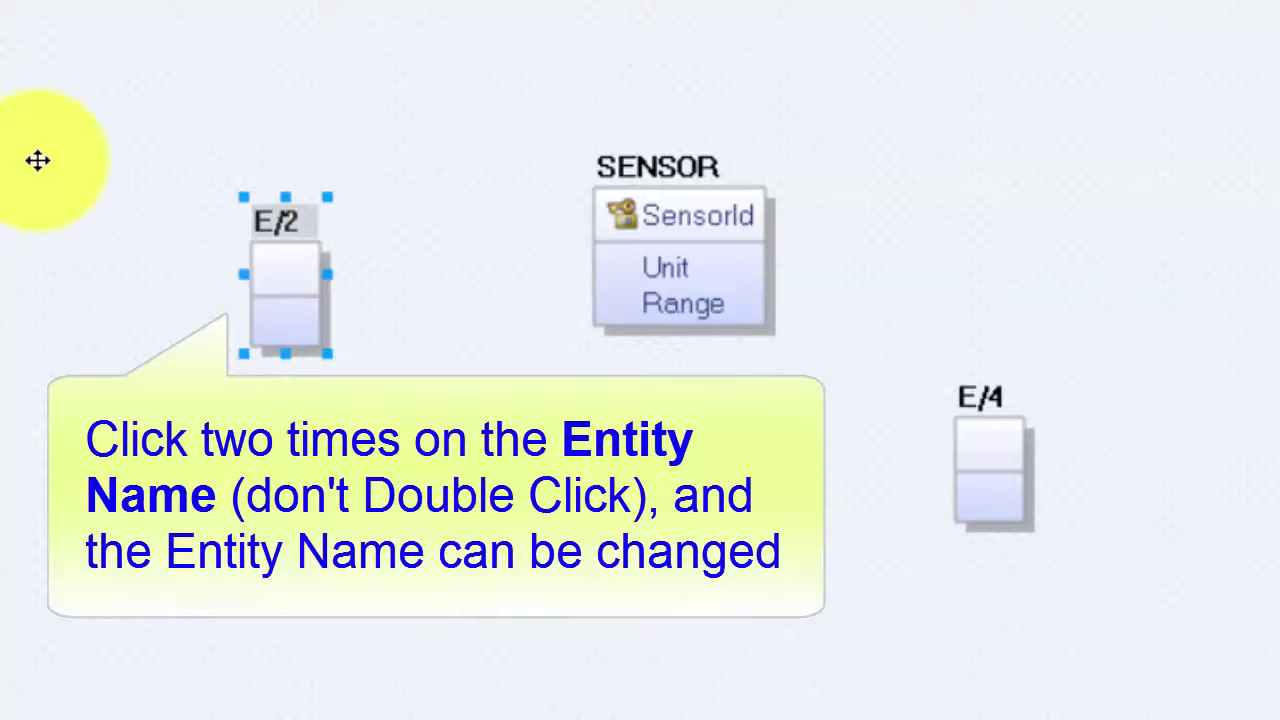
click(286, 219)
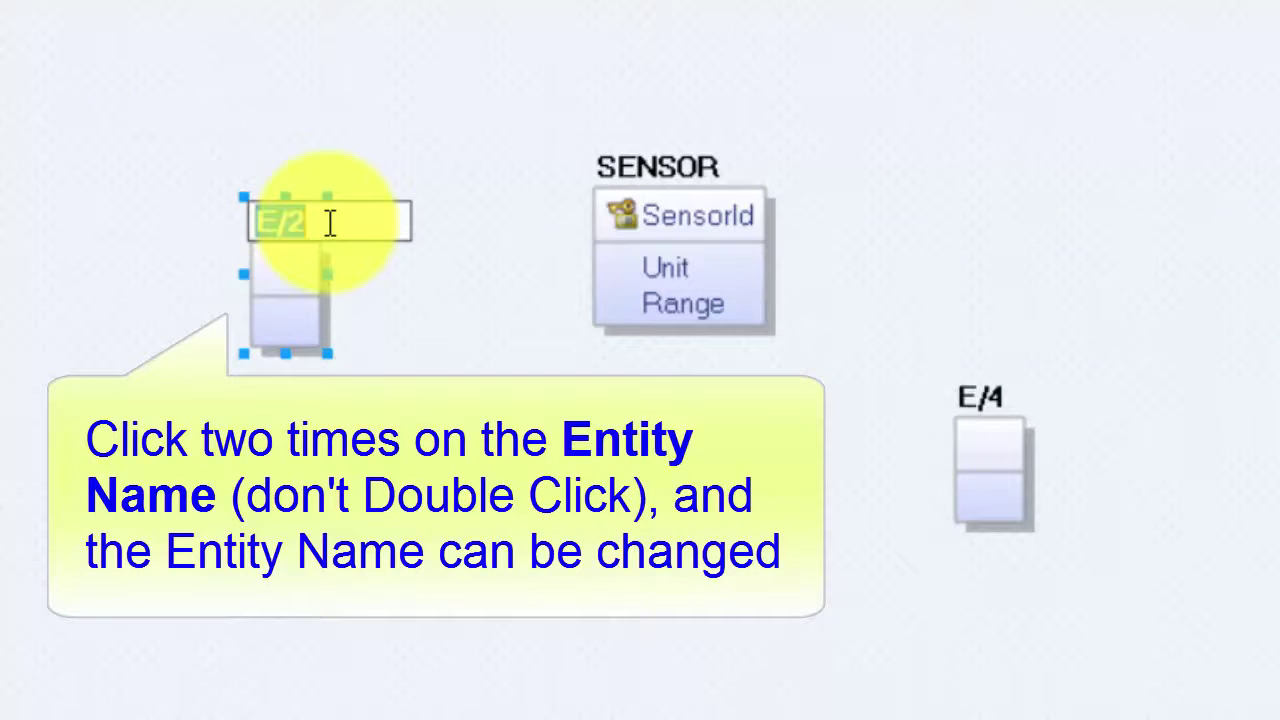
text(LOC)
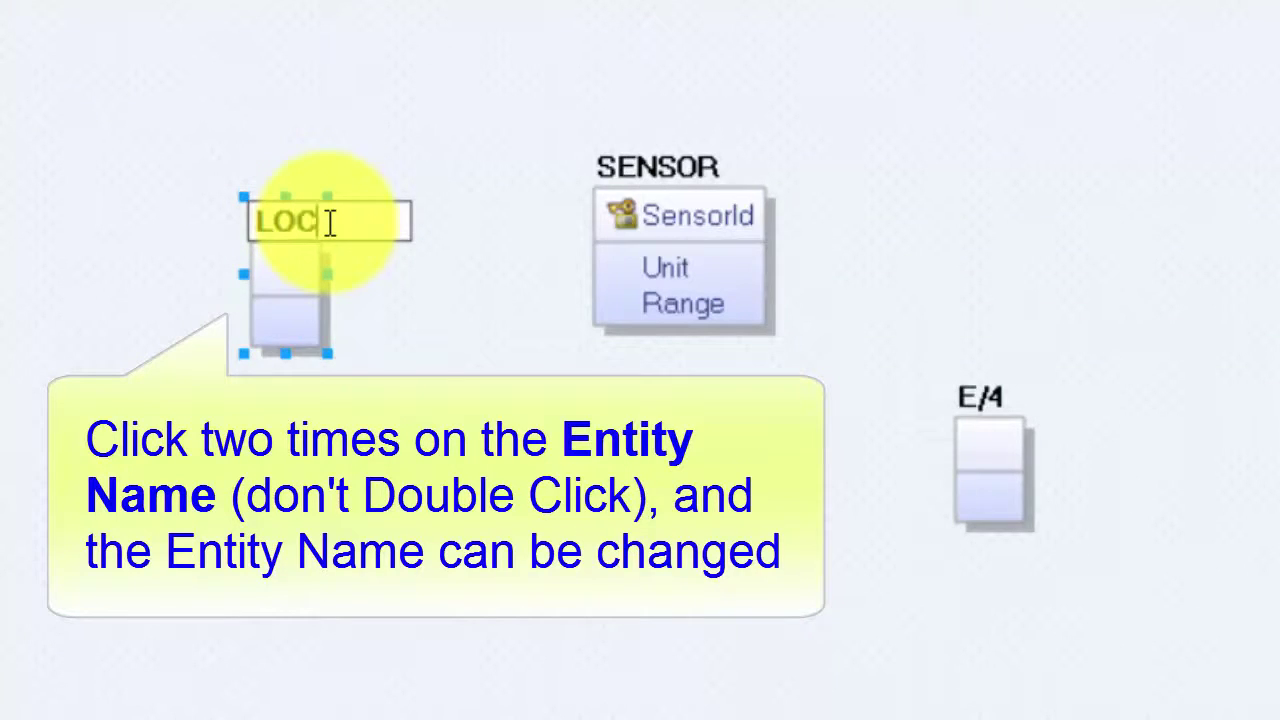
text(ATION)
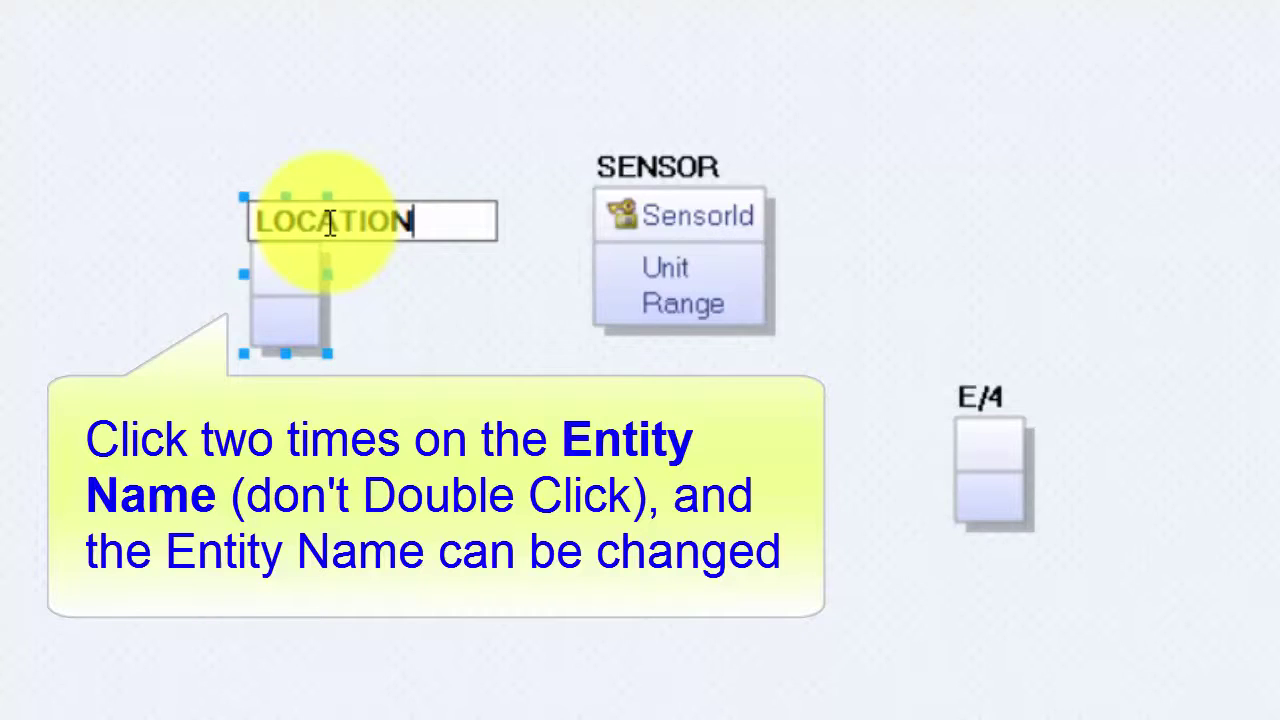
key(Return)
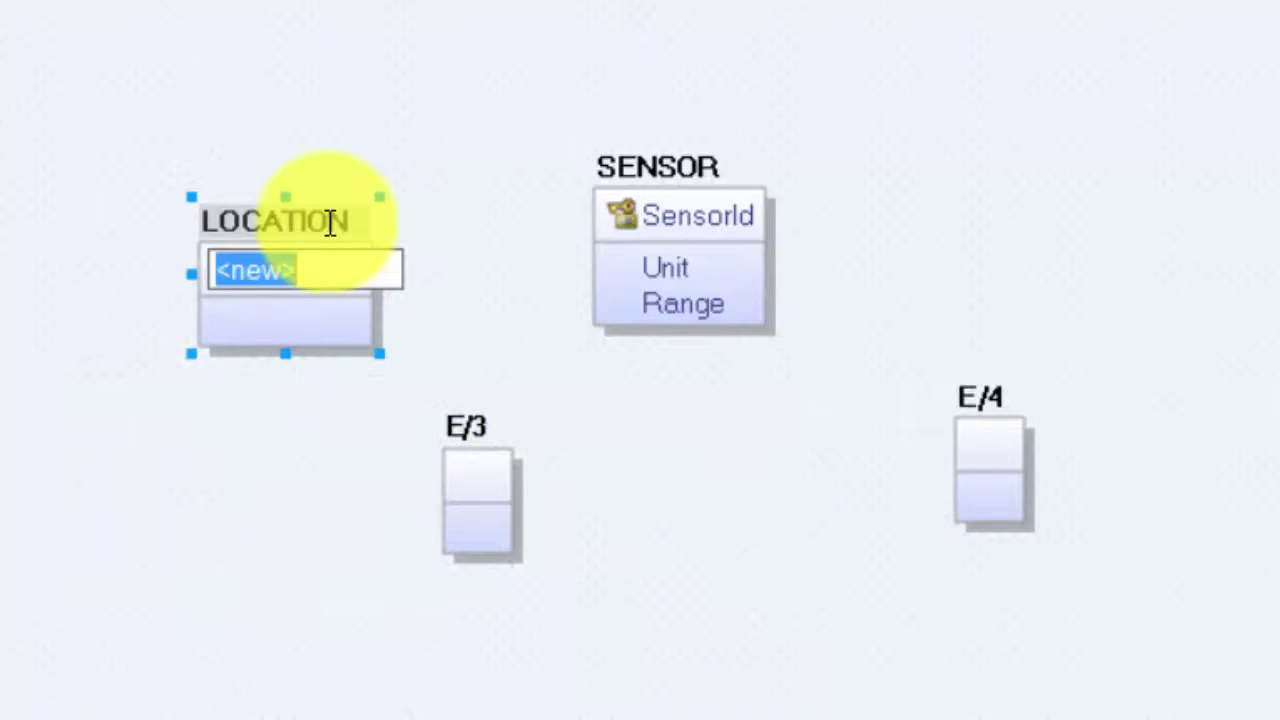
text(L)
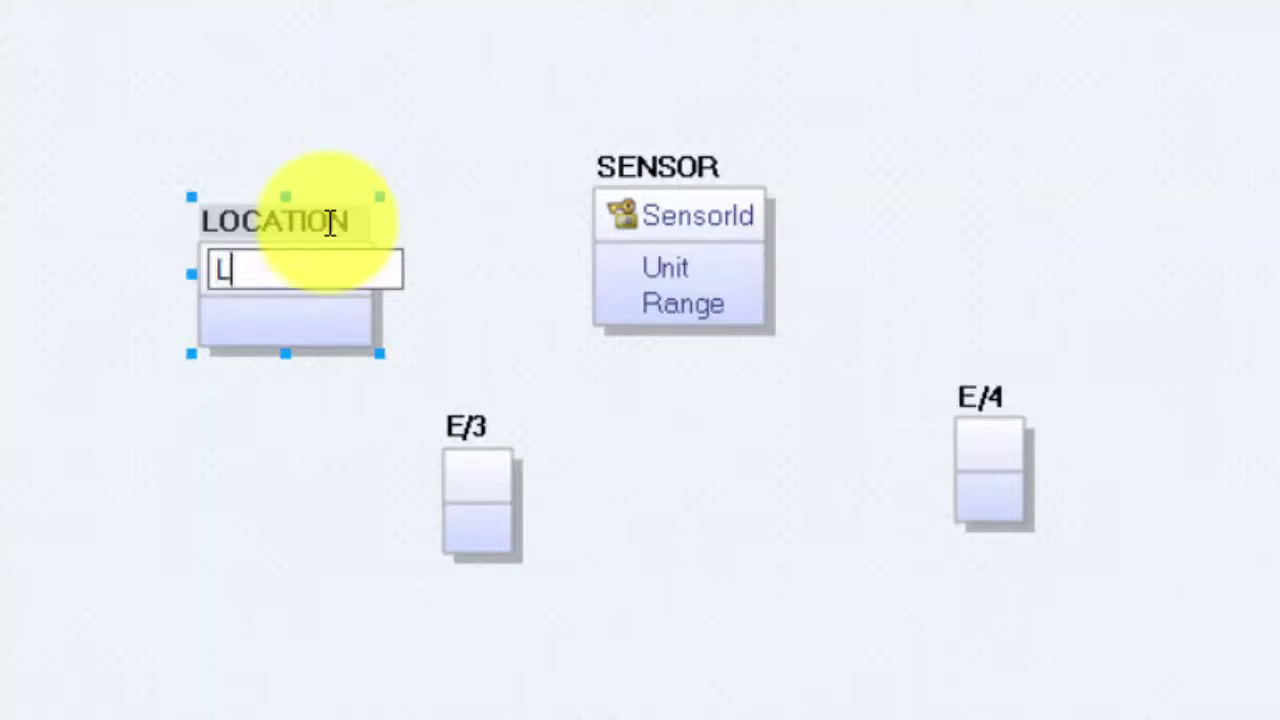
text(ocationNumber)
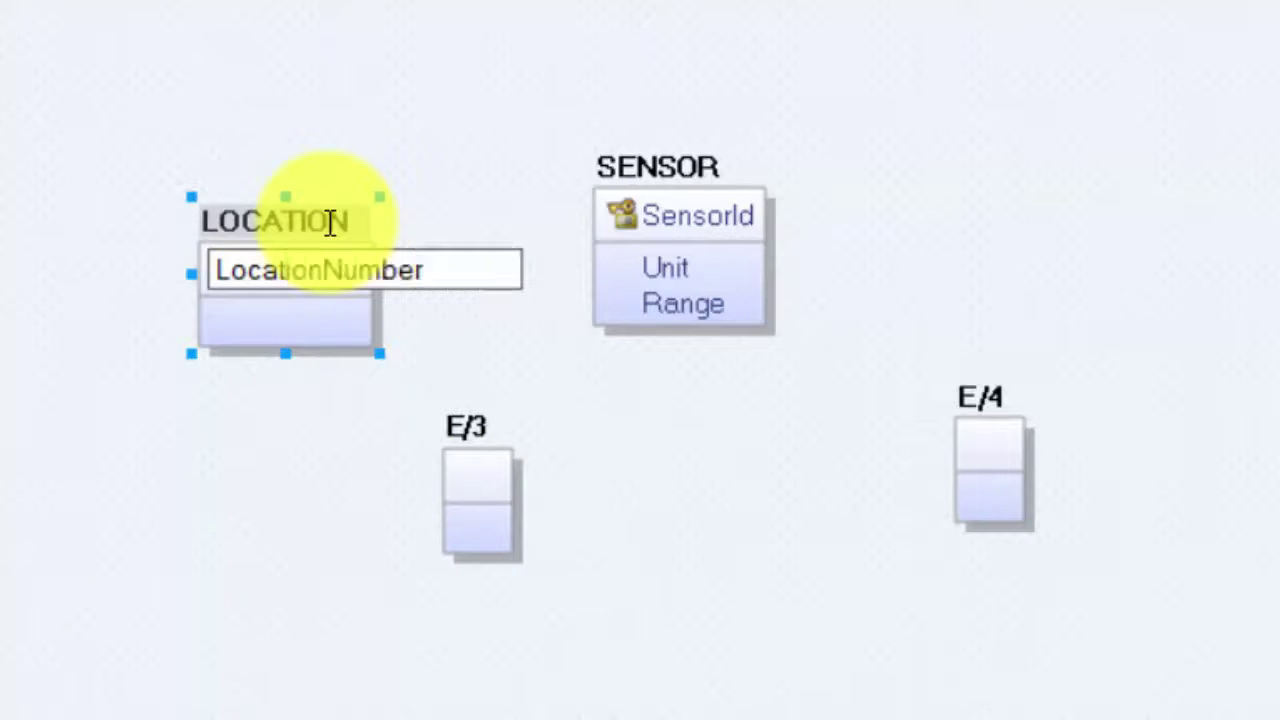
key(Return)
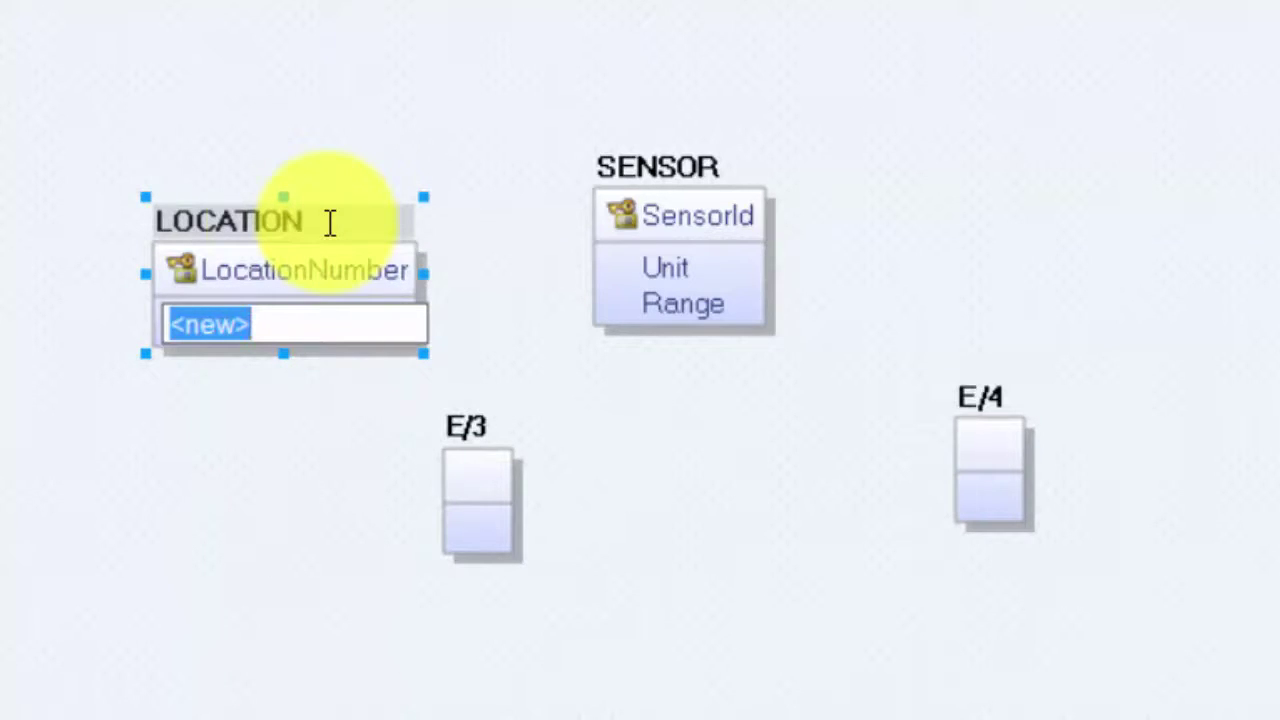
text(Size)
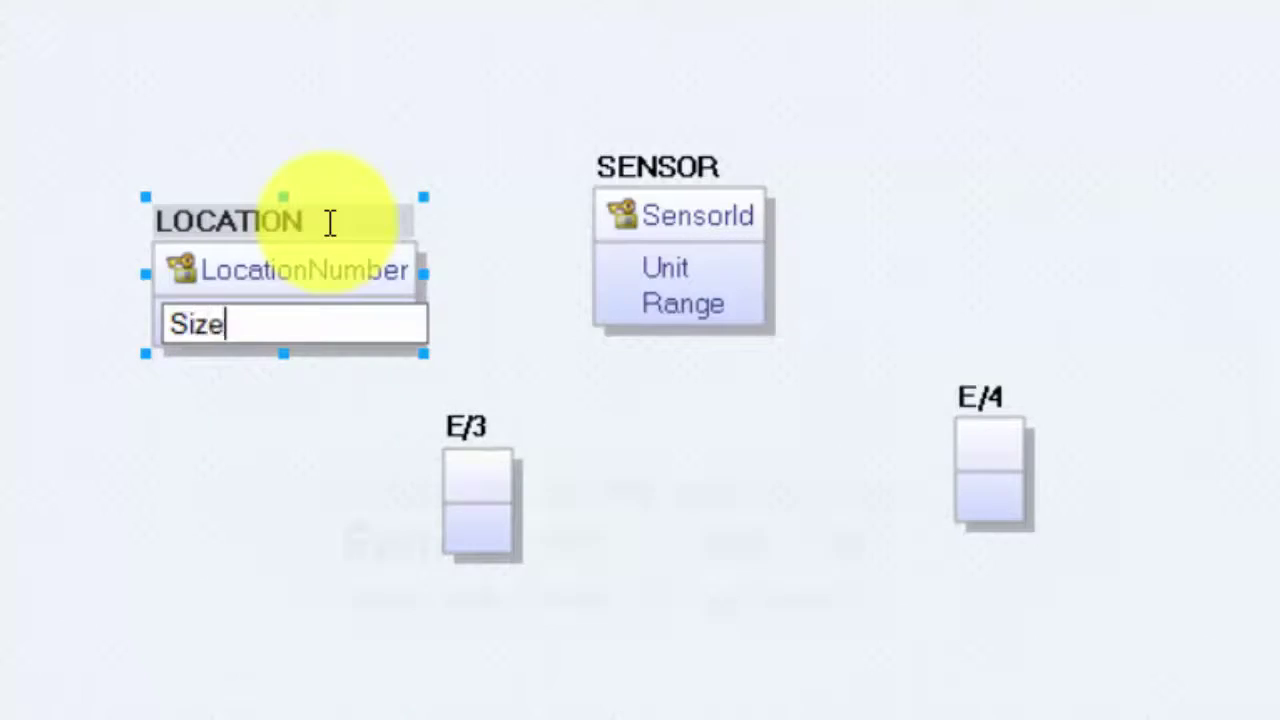
click(597, 405)
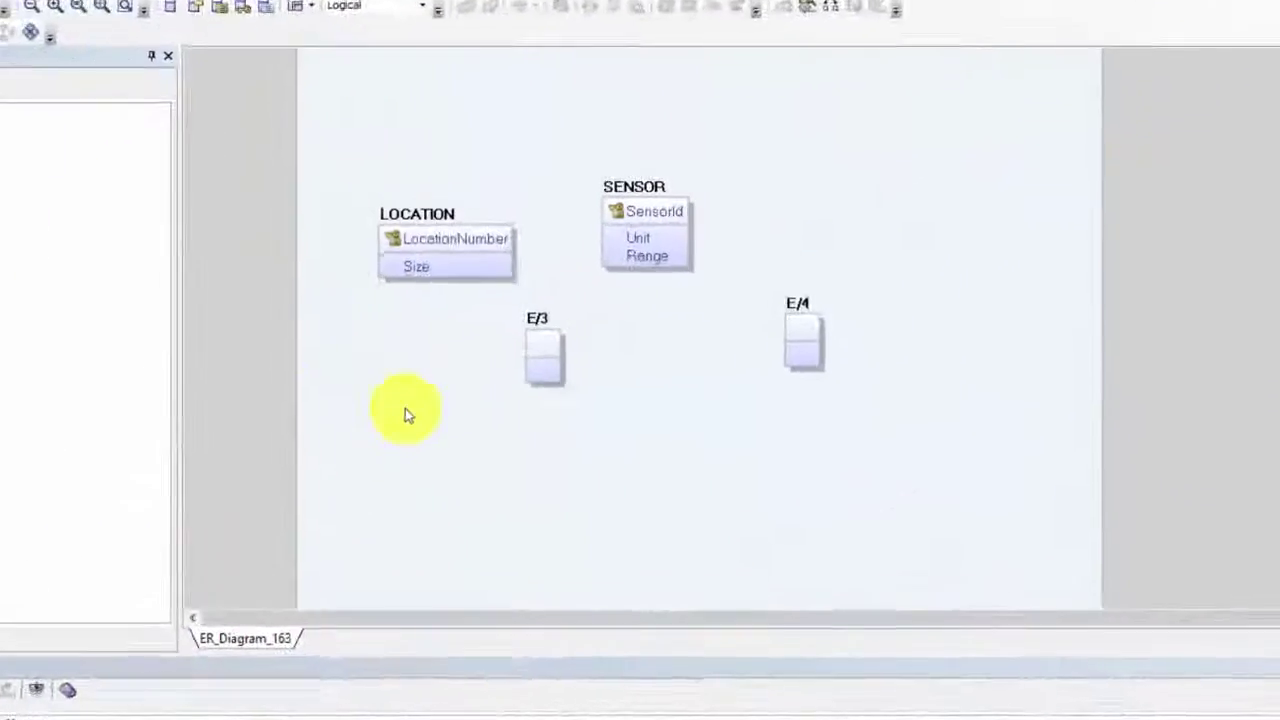
Rename E/3 to MEASURE with key attribute Timestamp and a second attribute Value.
click(545, 355)
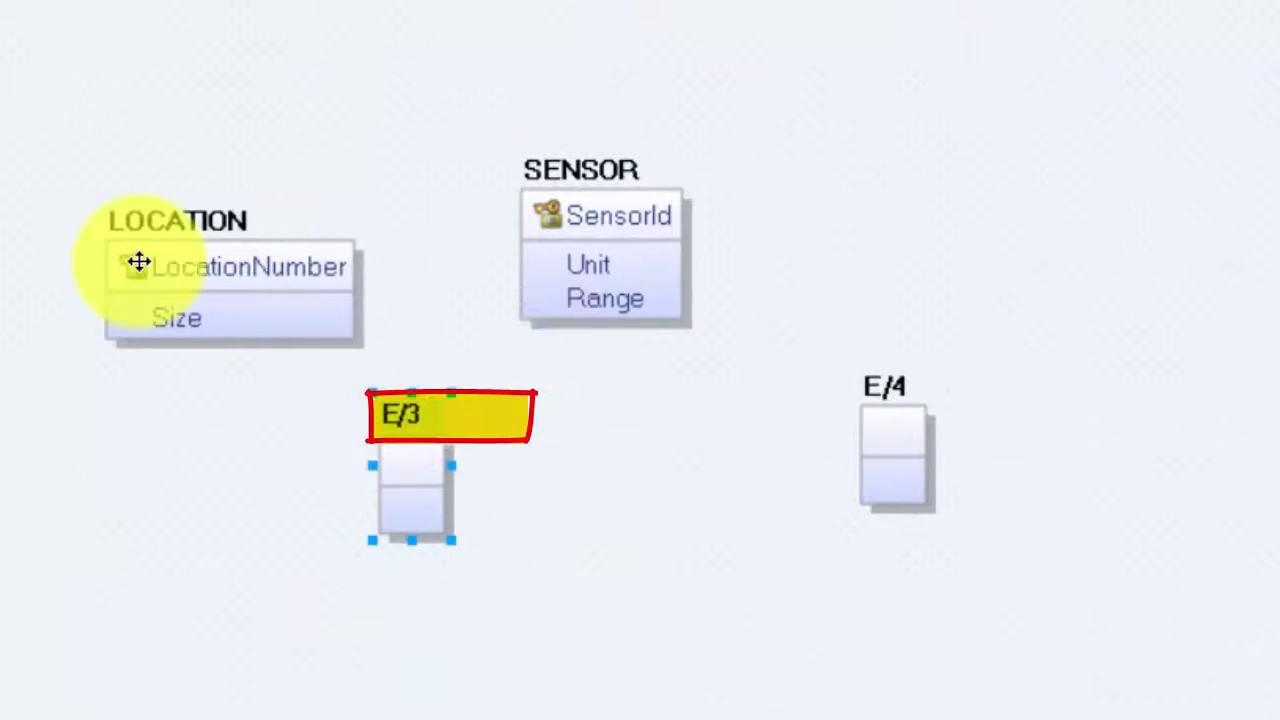
click(446, 417)
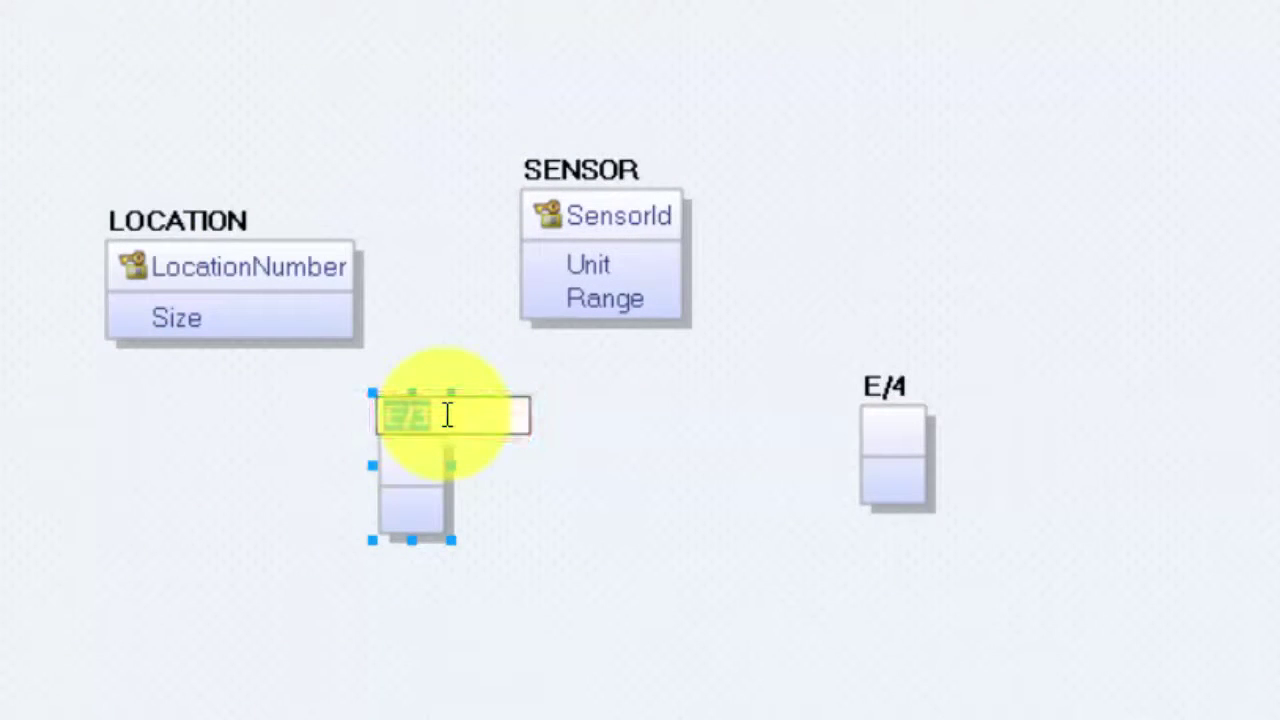
text(MEASURE)
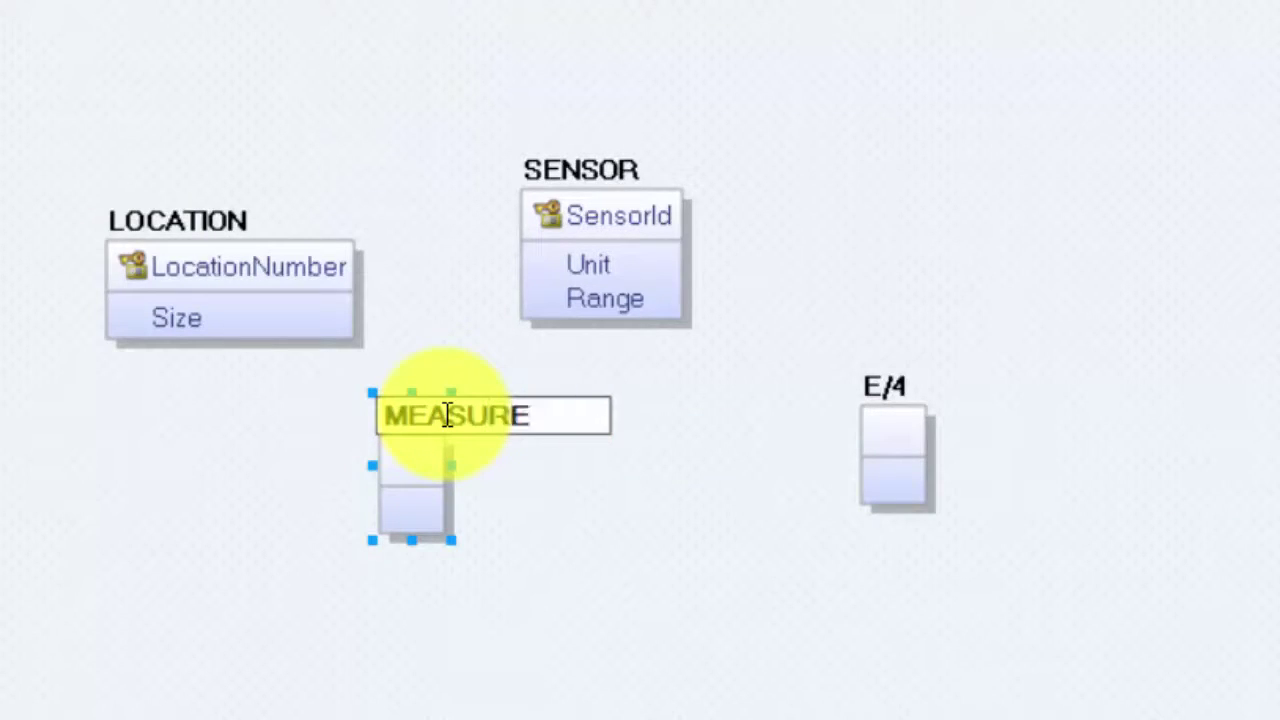
key(Return)
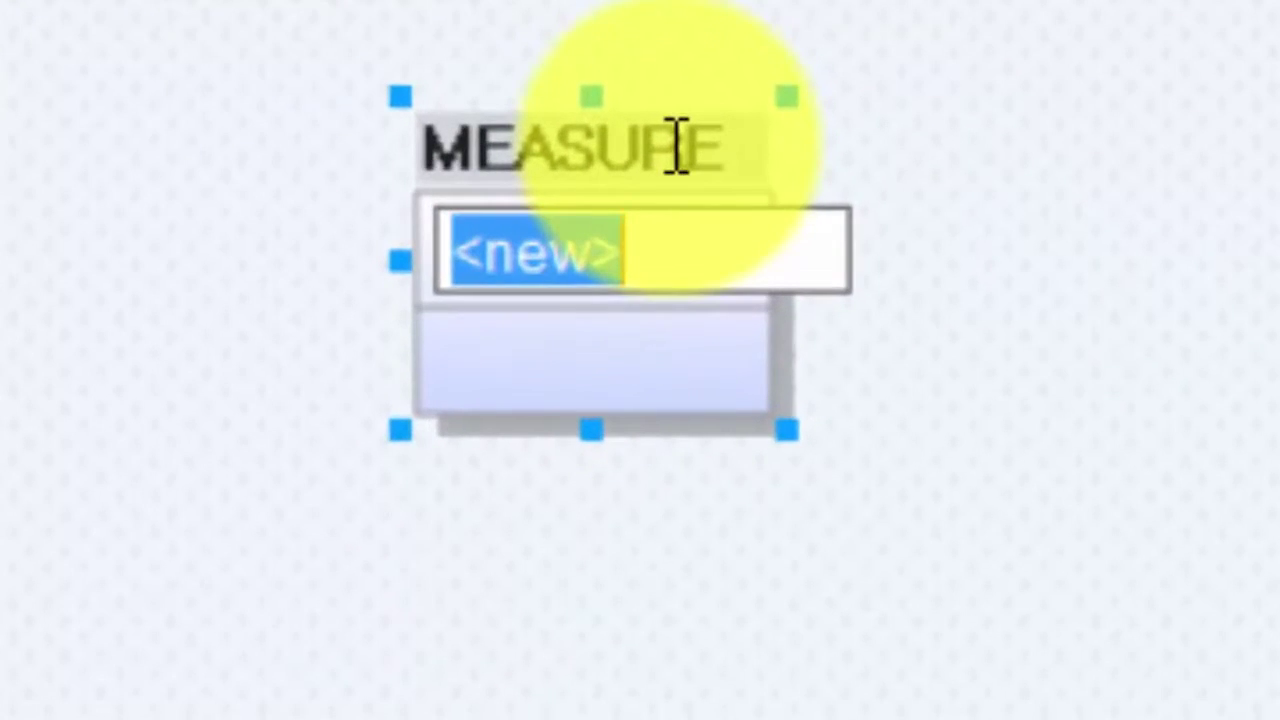
text(Ti)
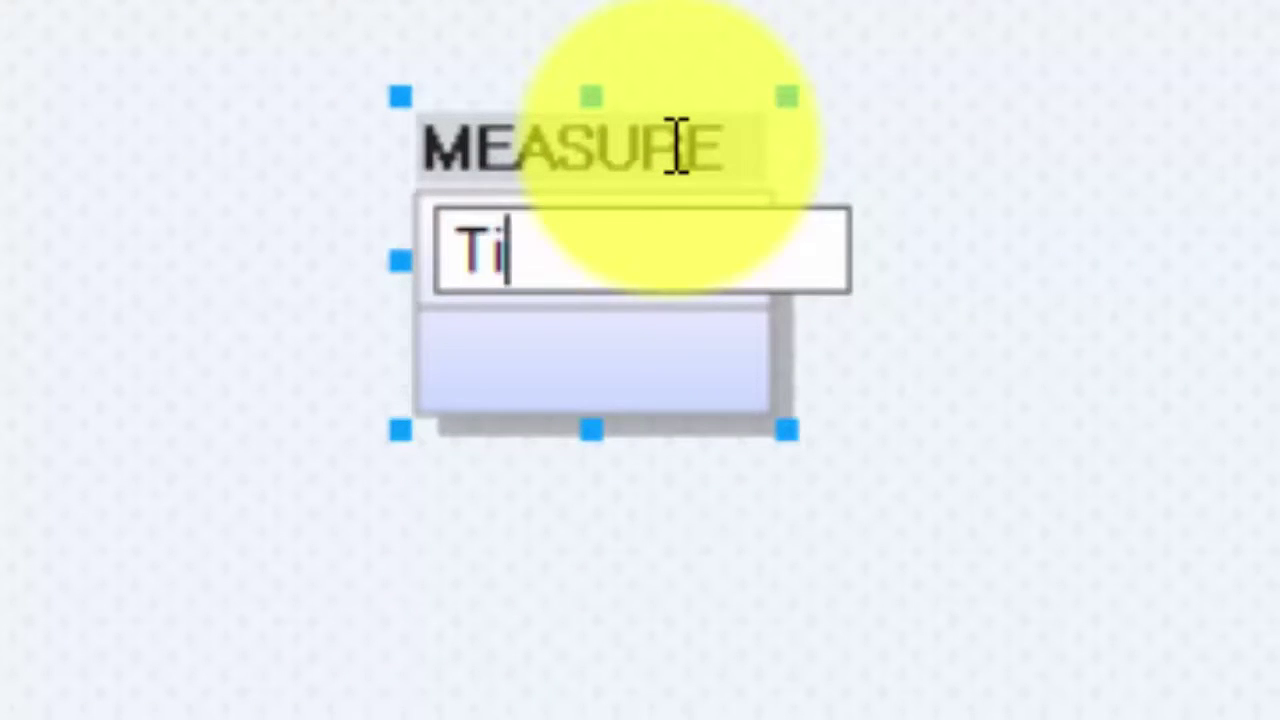
text(mestamp)
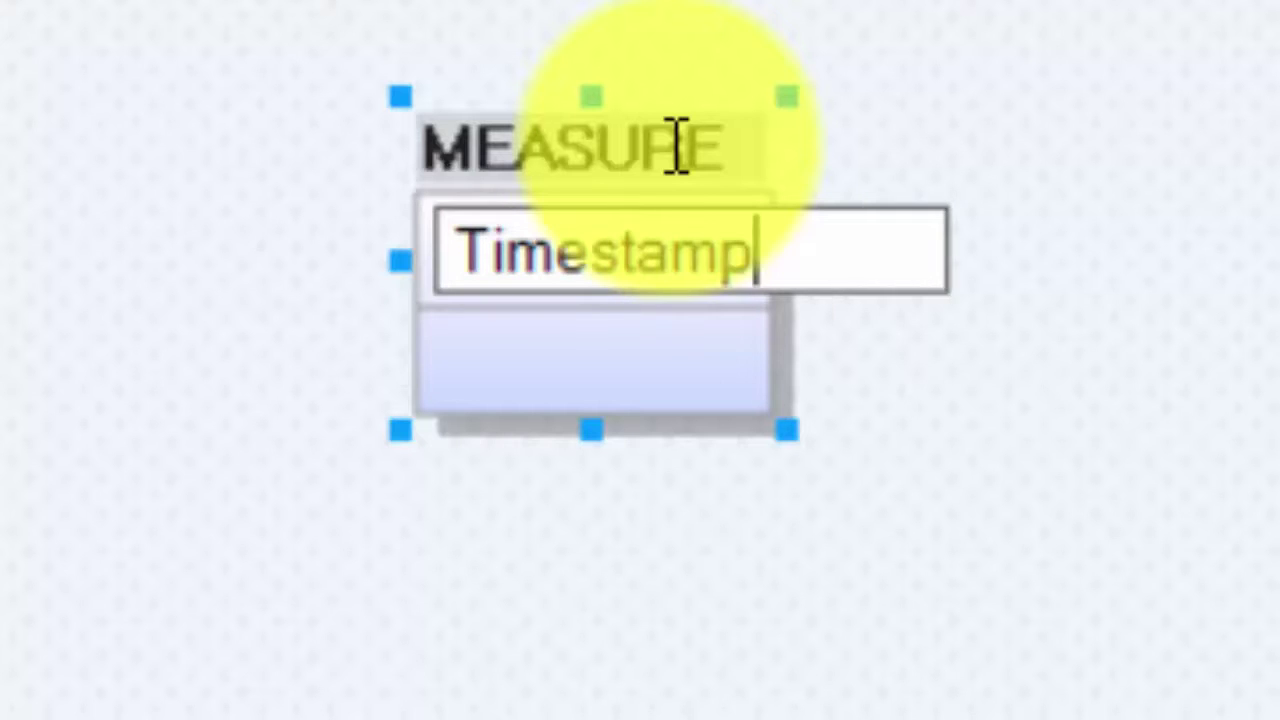
key(Return)
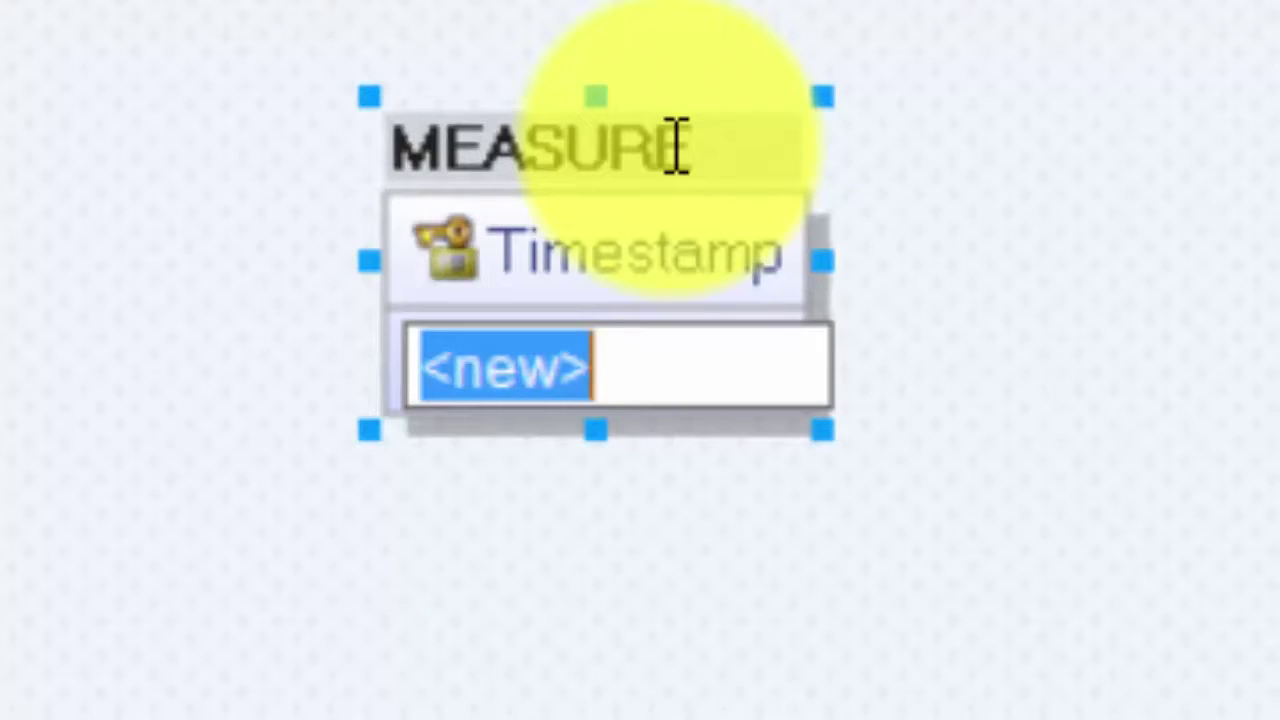
text(Value)
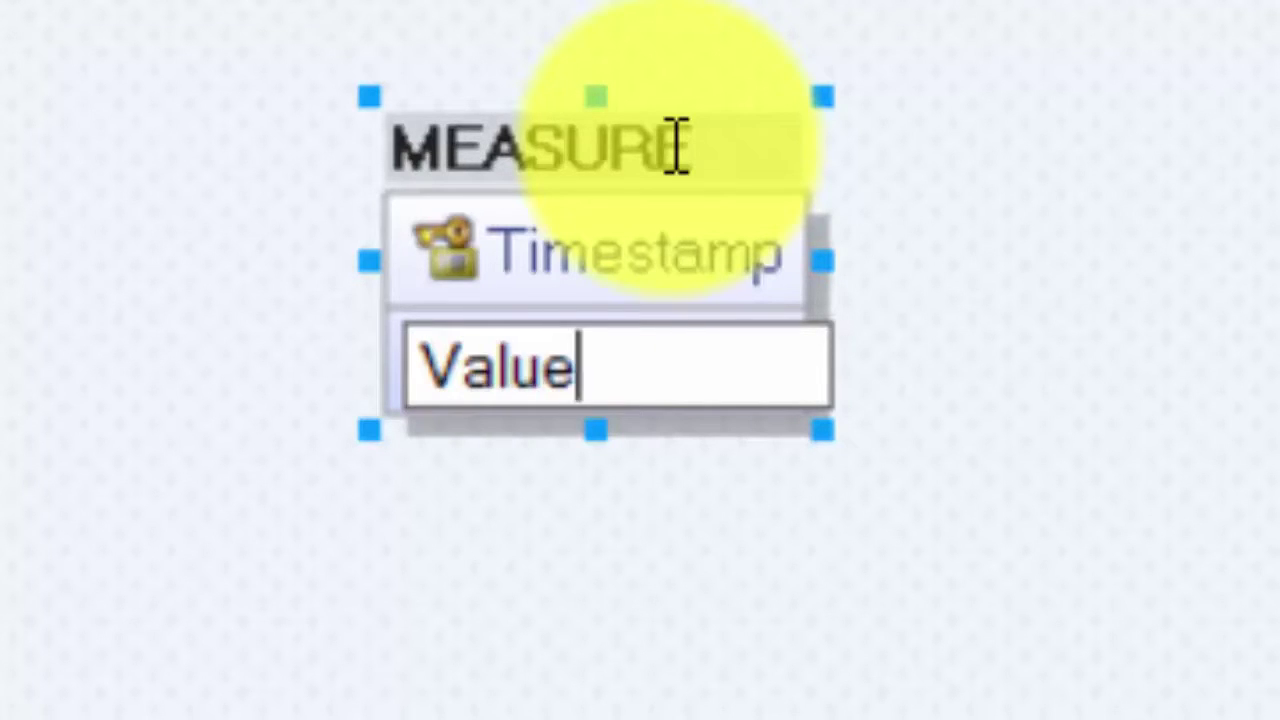
key(Return)
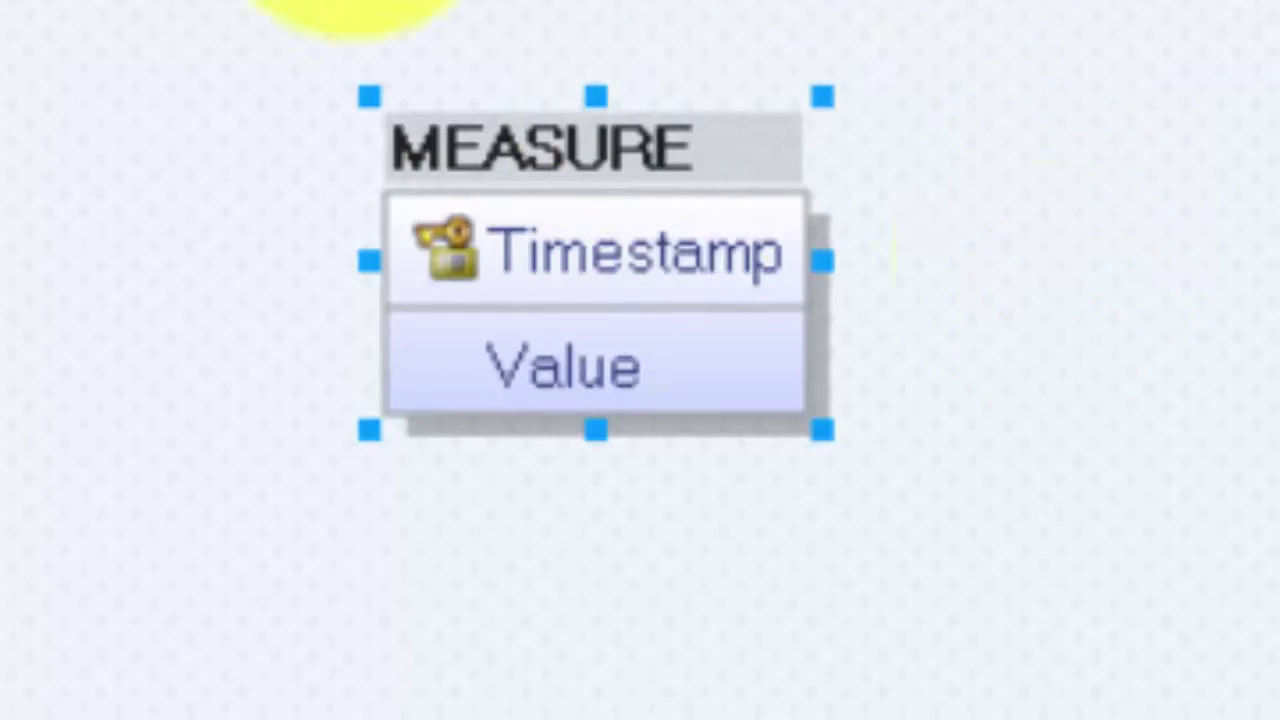
click(1052, 275)
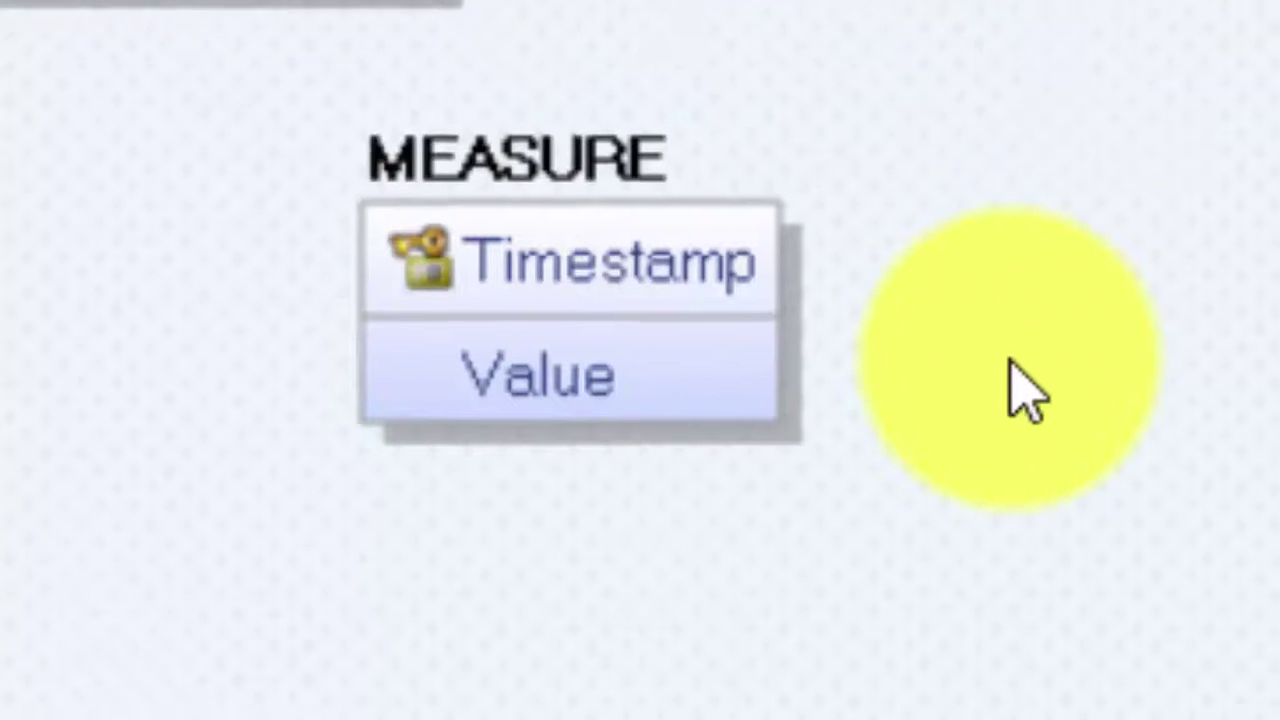
click(1060, 386)
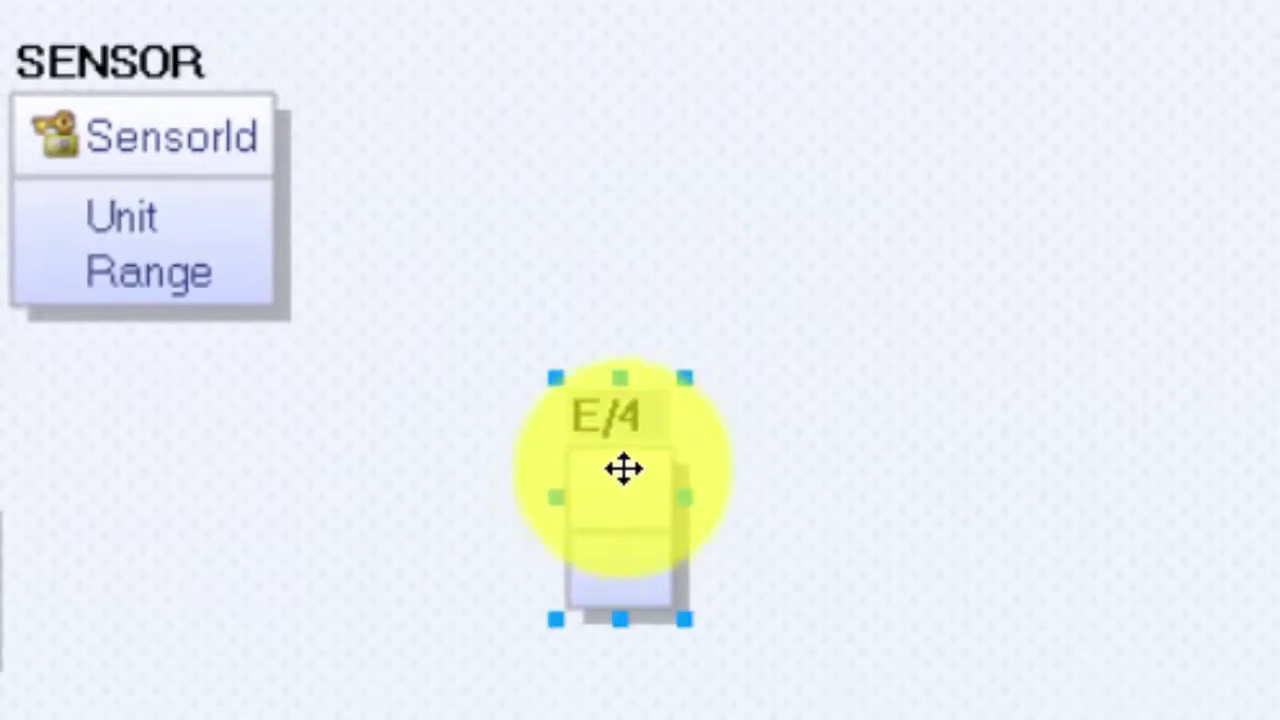
Move the empty E/4 entity up and further right of SENSOR.
drag(623, 470, 708, 212)
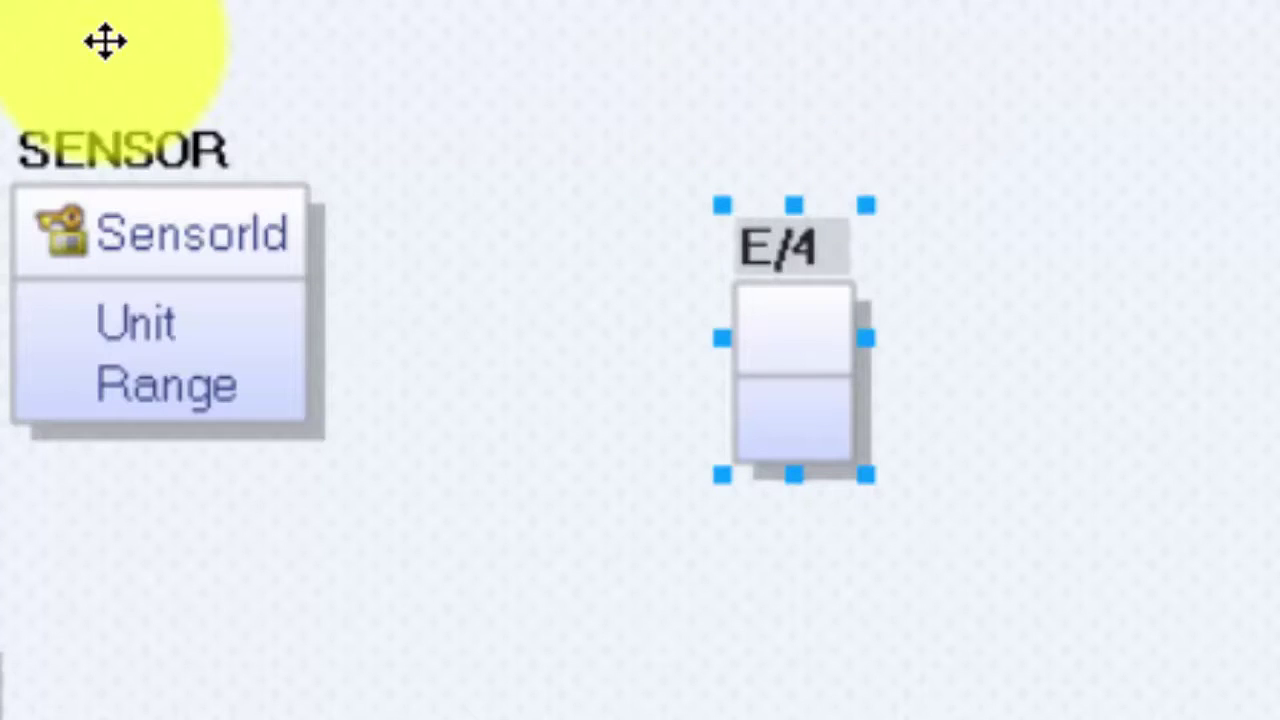
Rename E/4 to CATEGORY with CatgoryType as its key attribute.
key(F2)
text(CA)
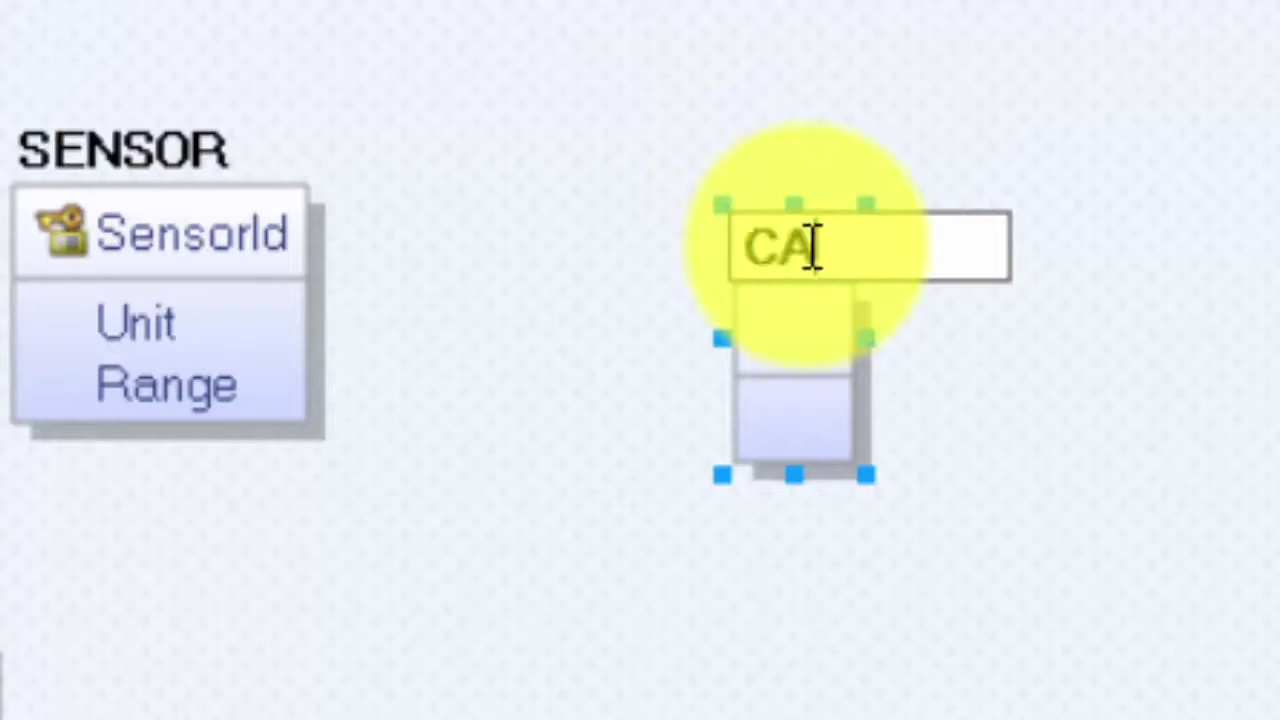
text(TEGORY)
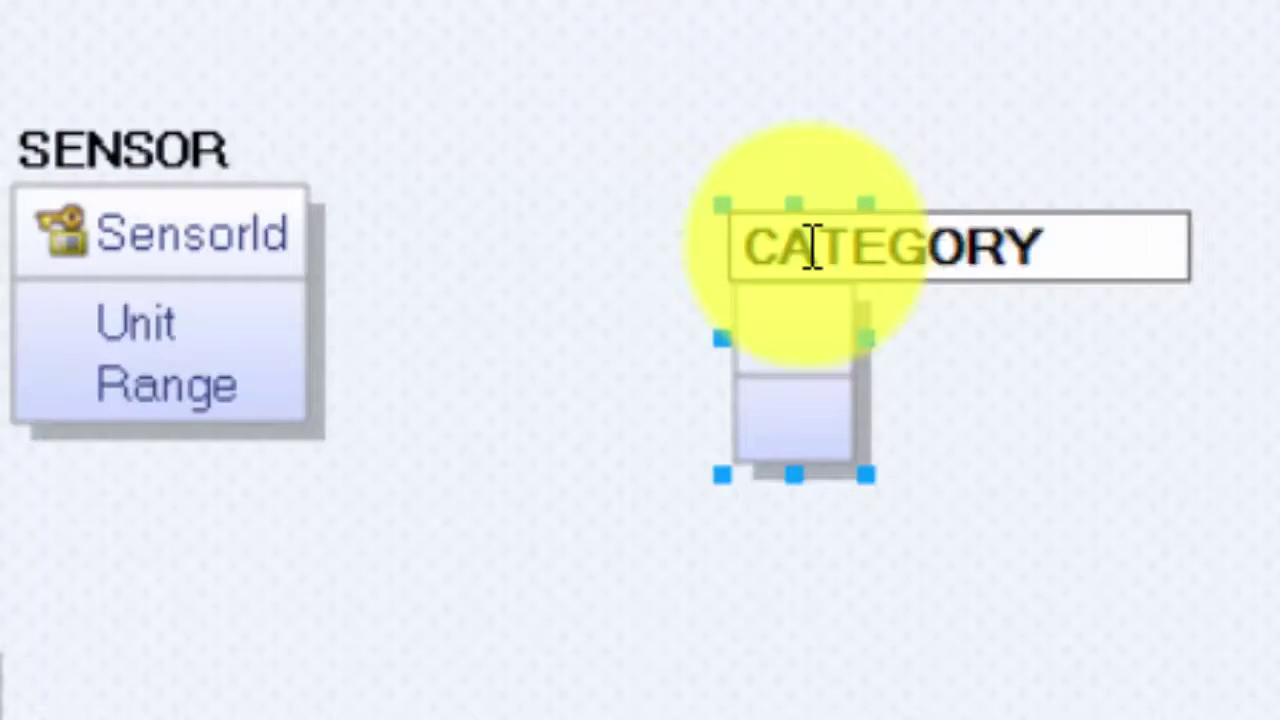
key(Return)
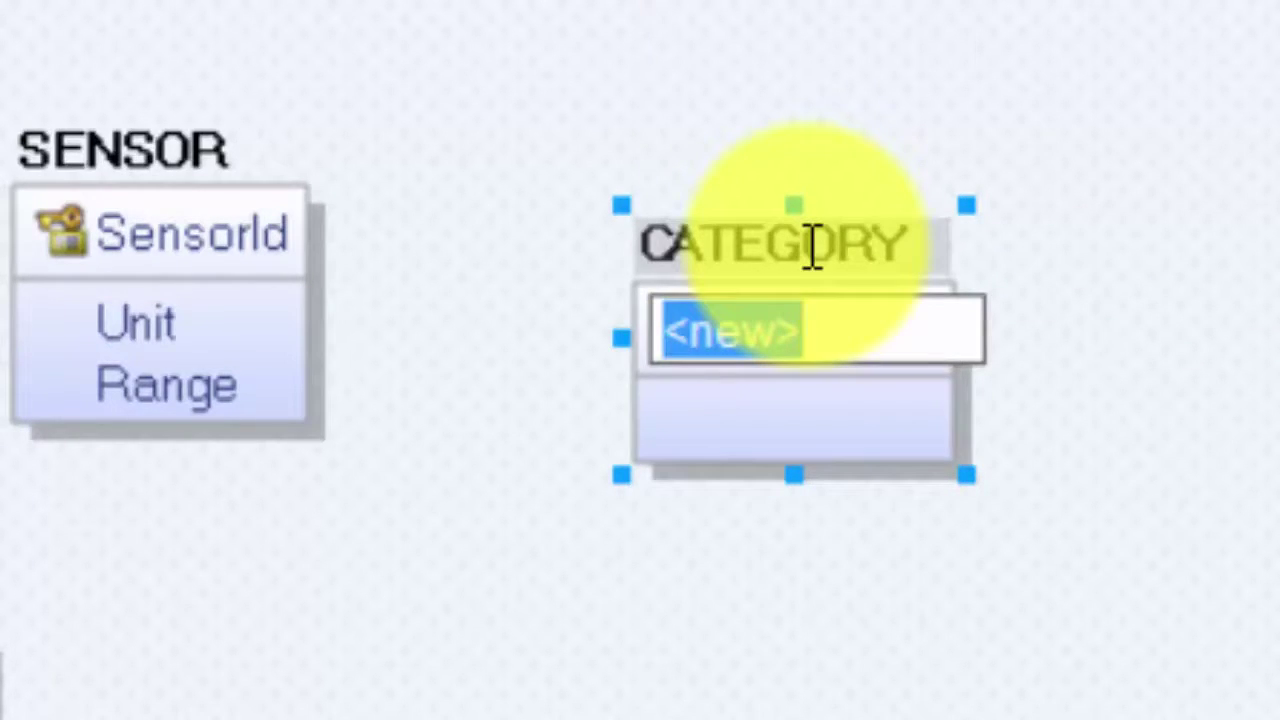
text(CatgoryType)
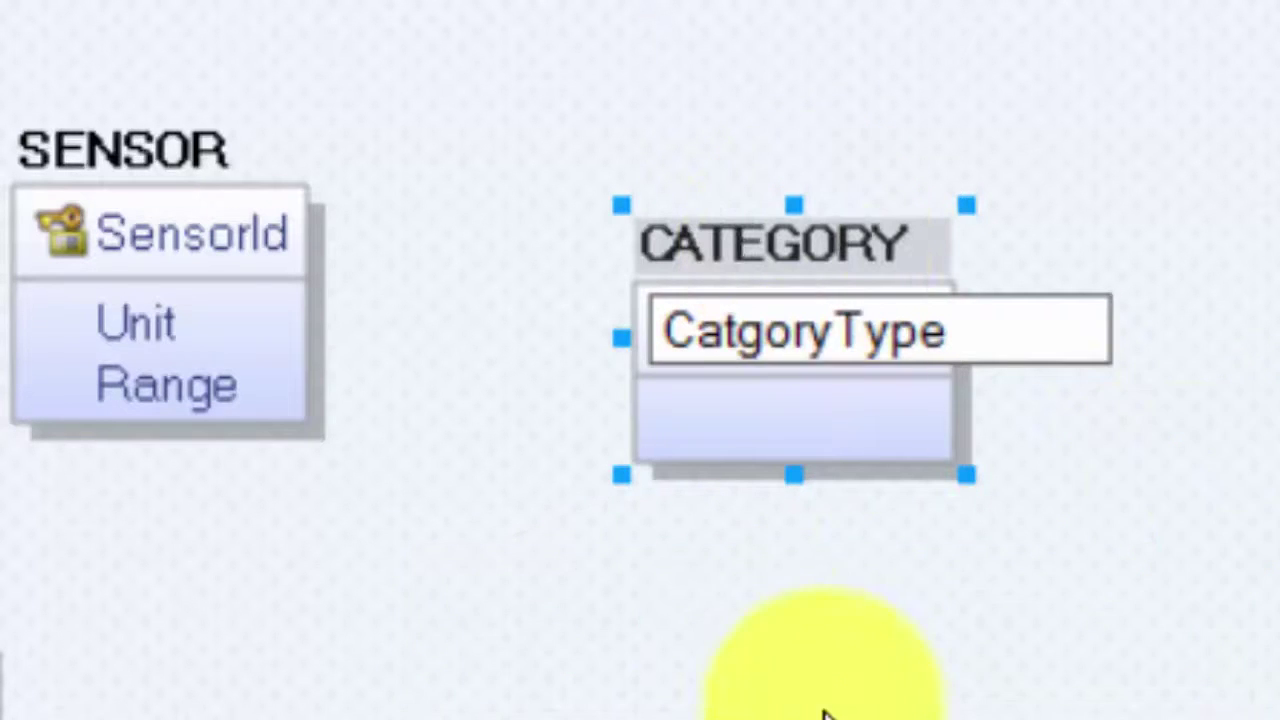
key(Return)
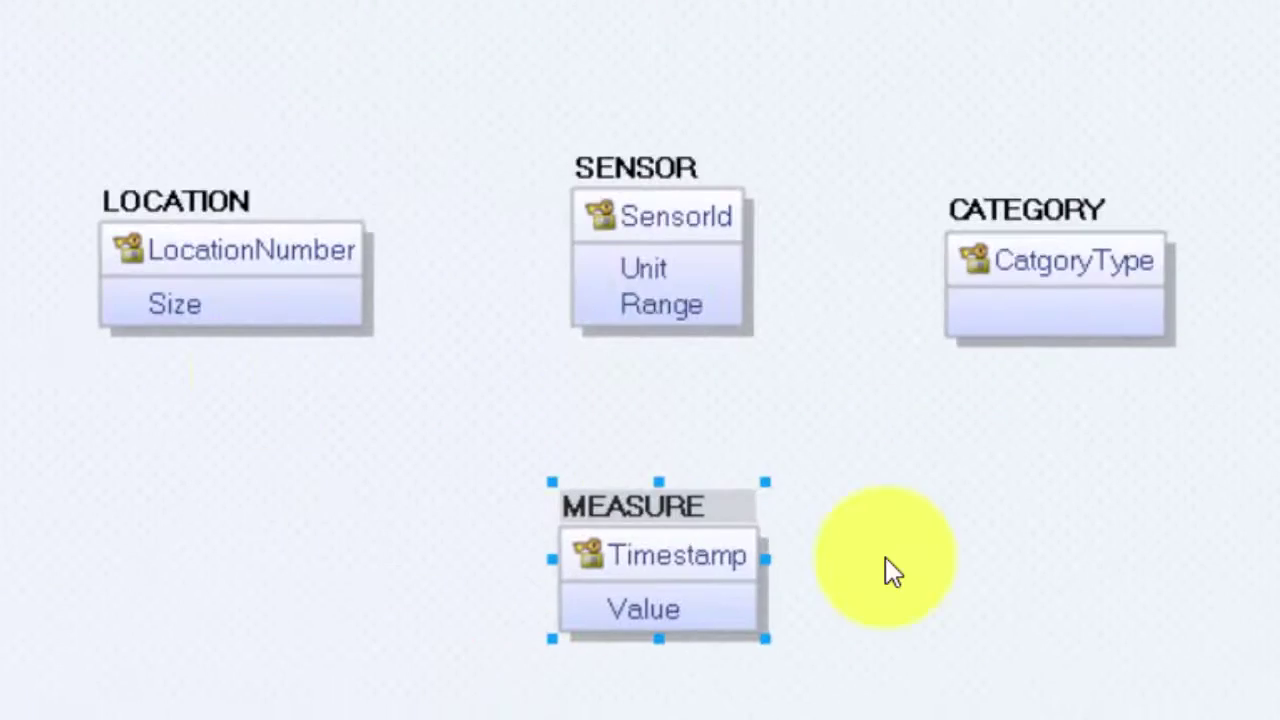
click(454, 388)
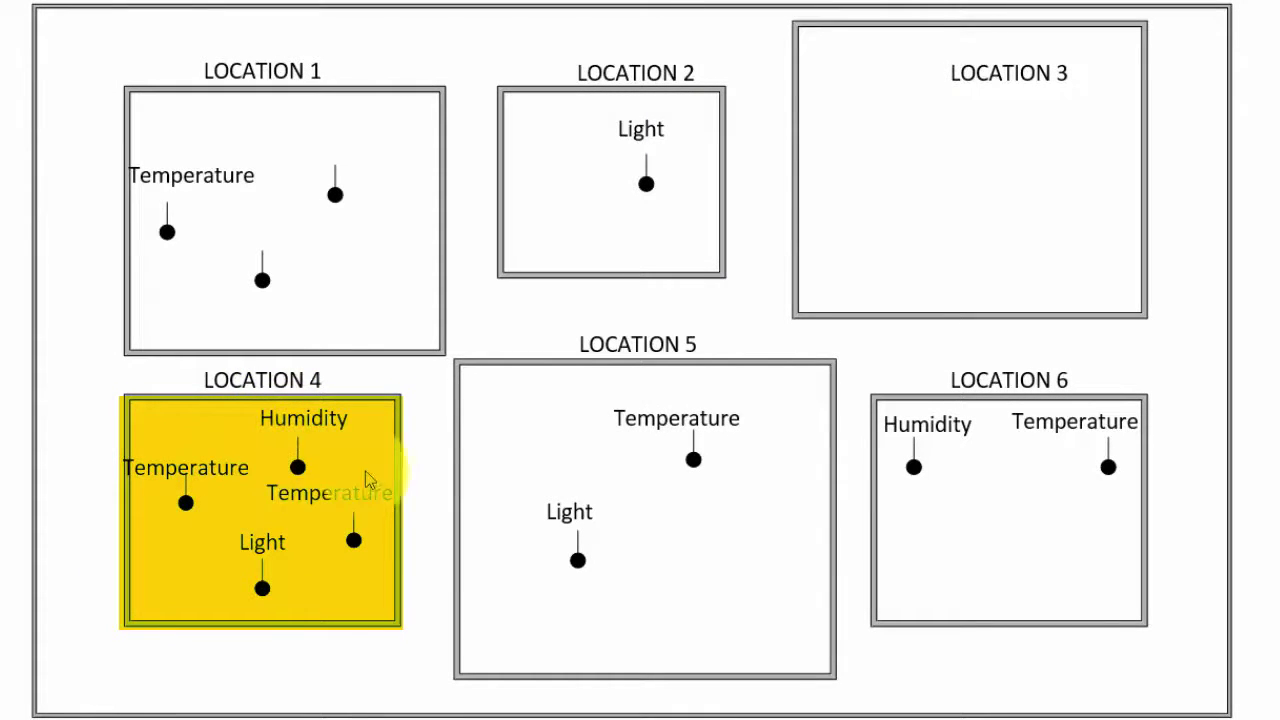
Advance past the sensor-locations slide back to the ER diagram.
click(305, 430)
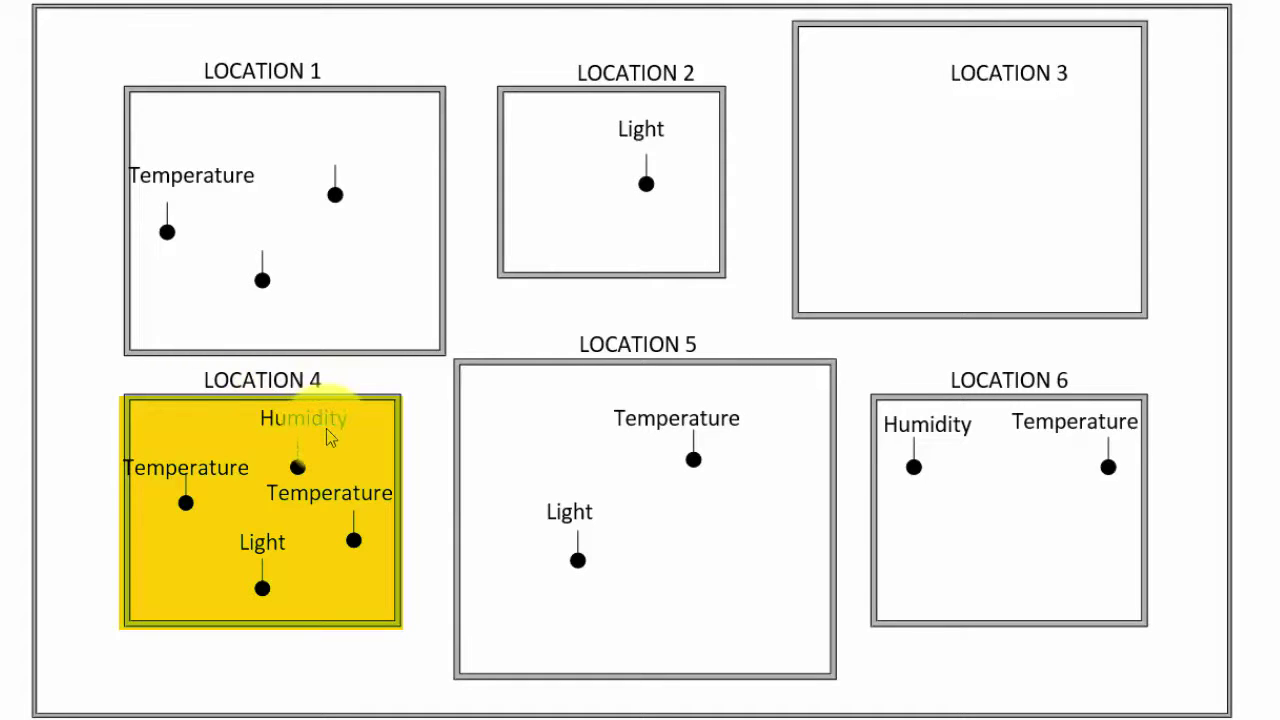
click(329, 430)
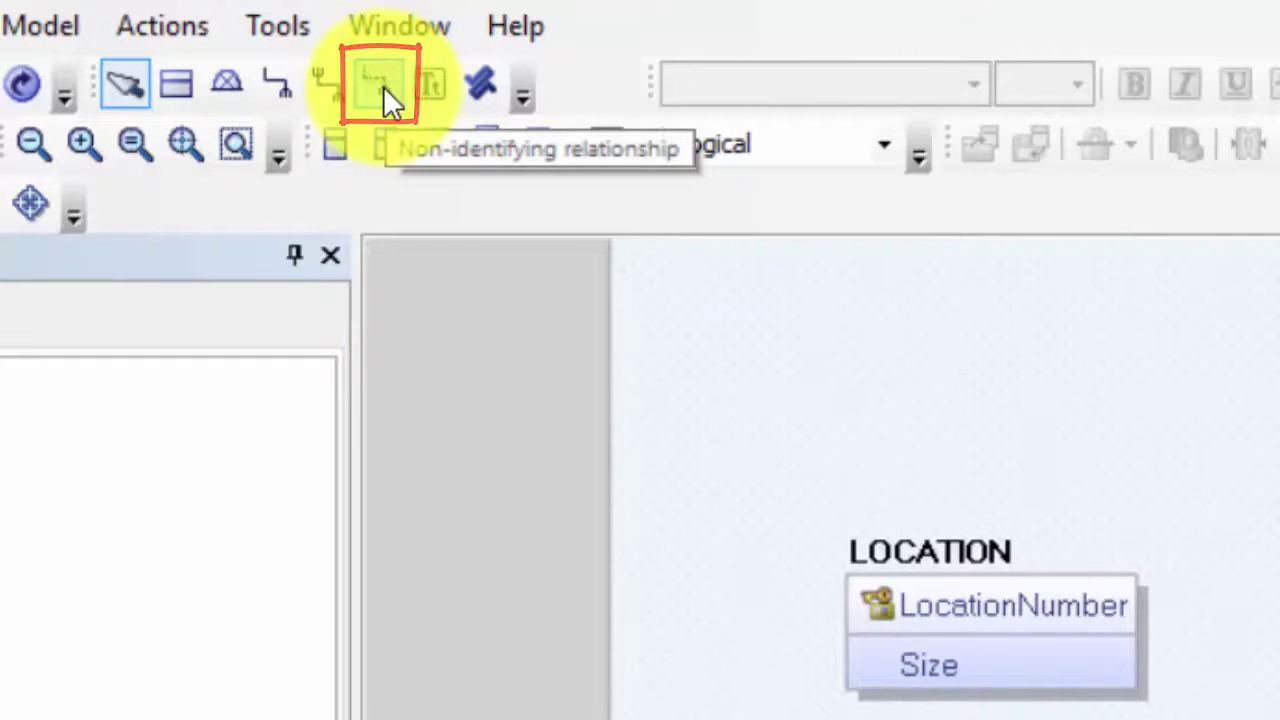
Draw a straight non-identifying relationship from LOCATION to SENSOR, many end at SENSOR.
click(383, 86)
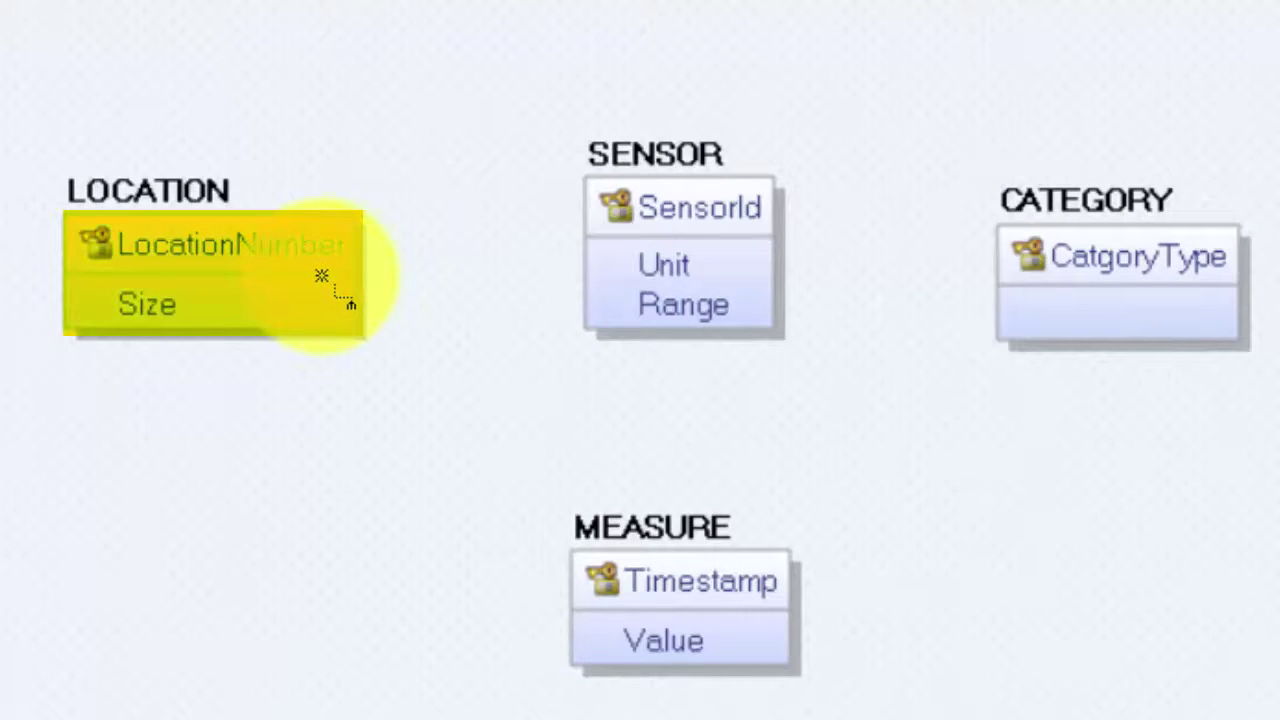
drag(329, 277, 655, 228)
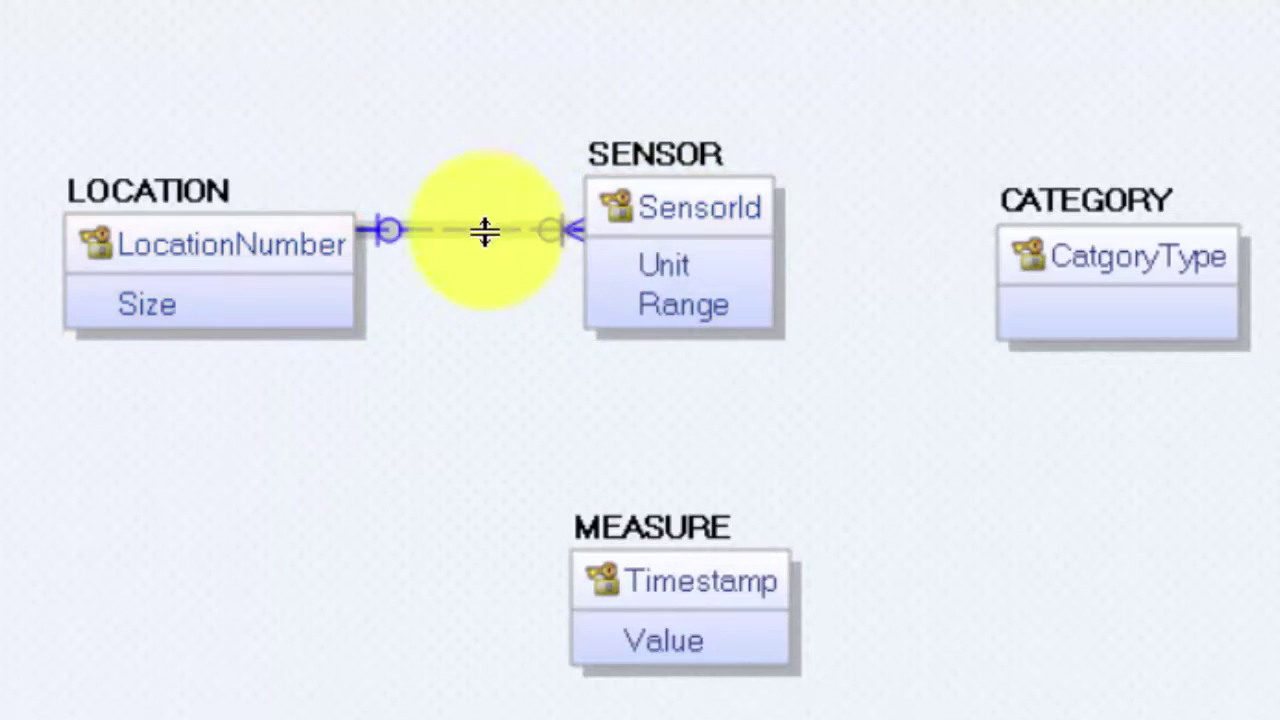
drag(485, 231, 463, 266)
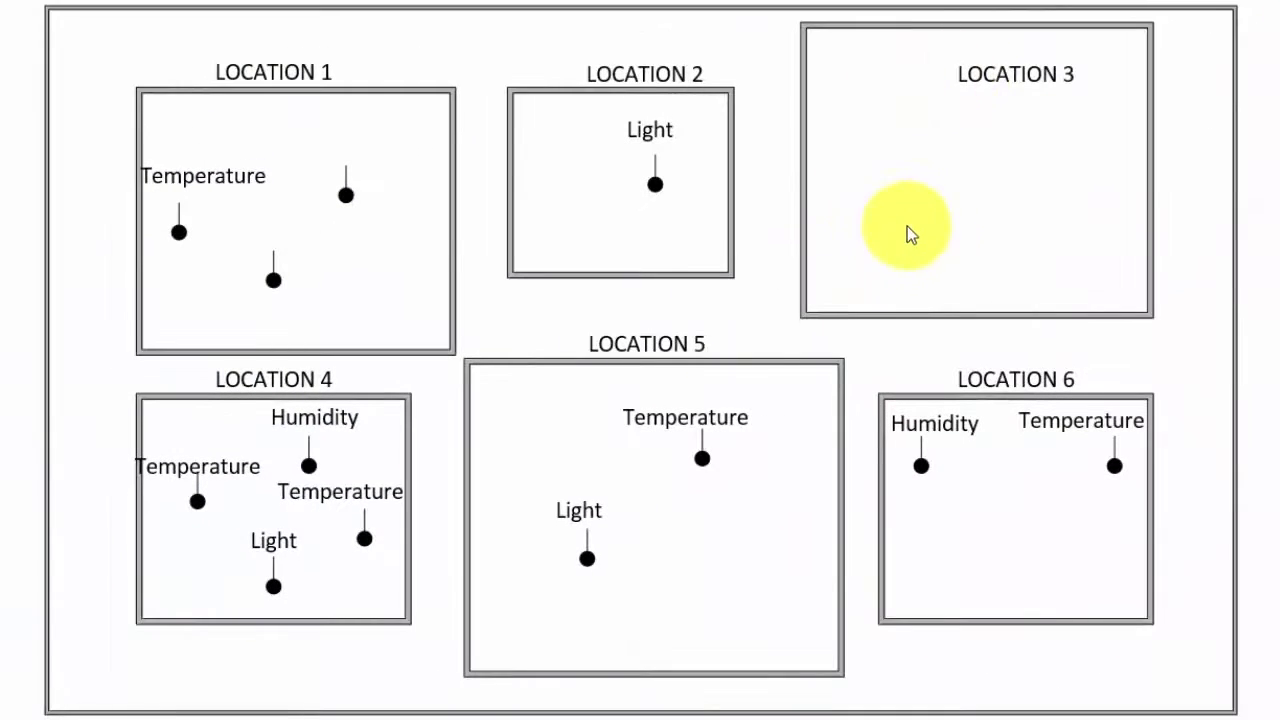
Highlight LOCATION 3 on the slide, then return to the ER diagram.
click(907, 226)
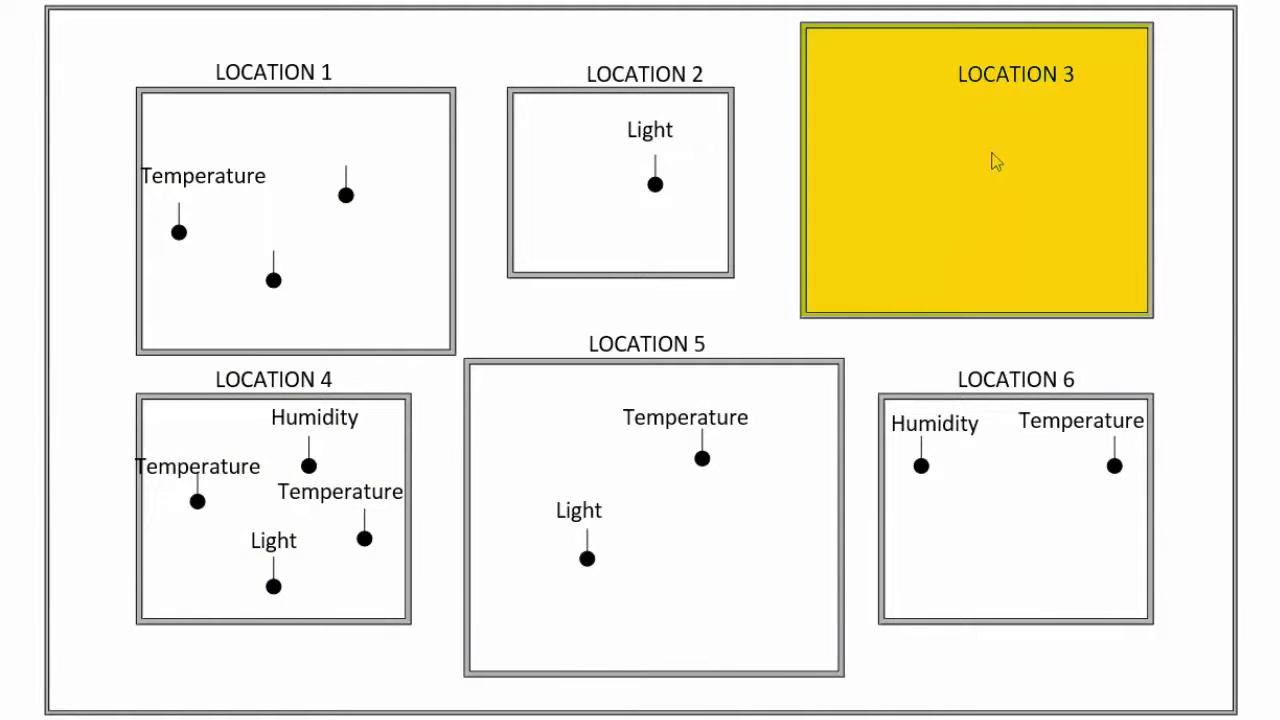
click(936, 176)
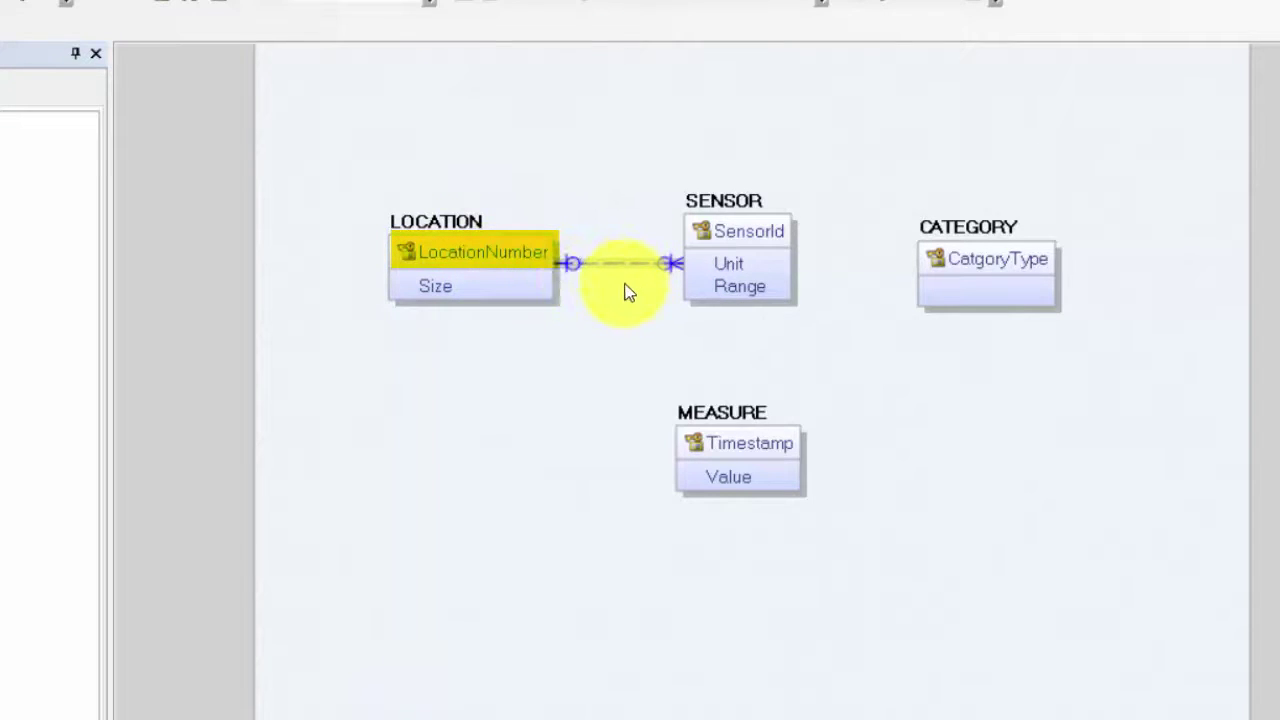
mouse_move(631, 286)
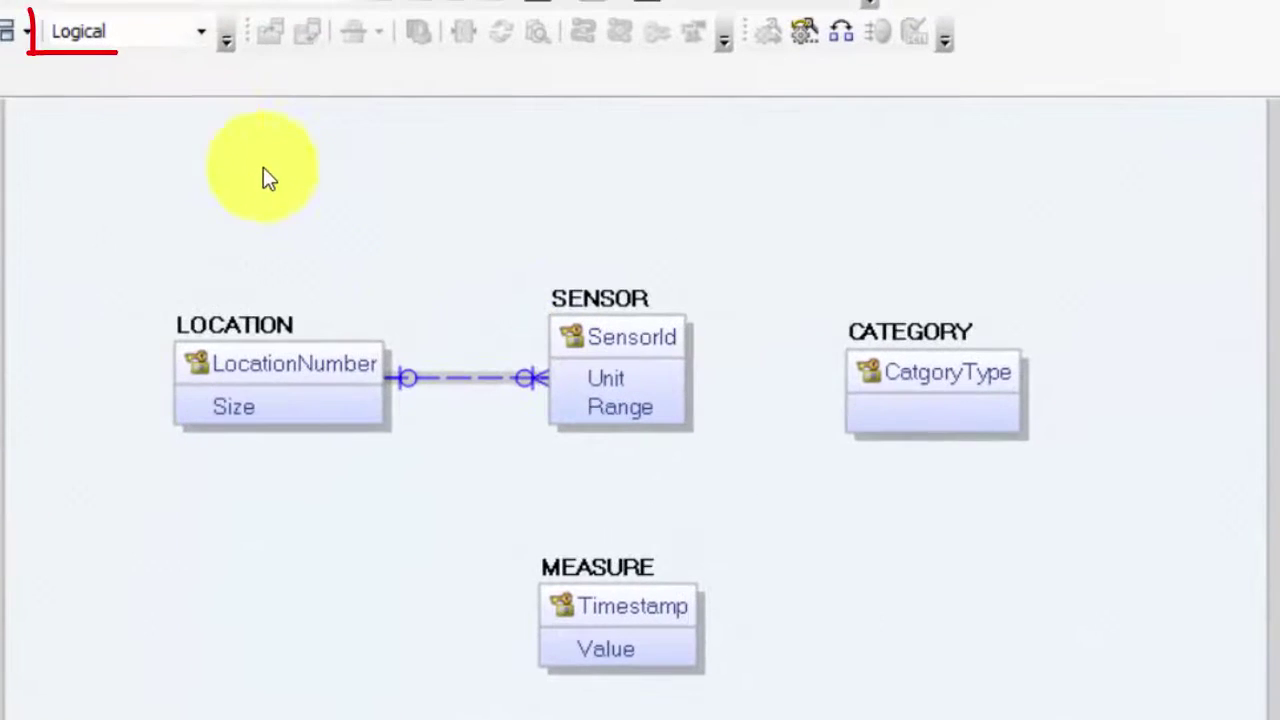
In Physical view, move LOCATION left and inspect SENSOR's LocationNumber foreign key, then return to Logical.
click(201, 36)
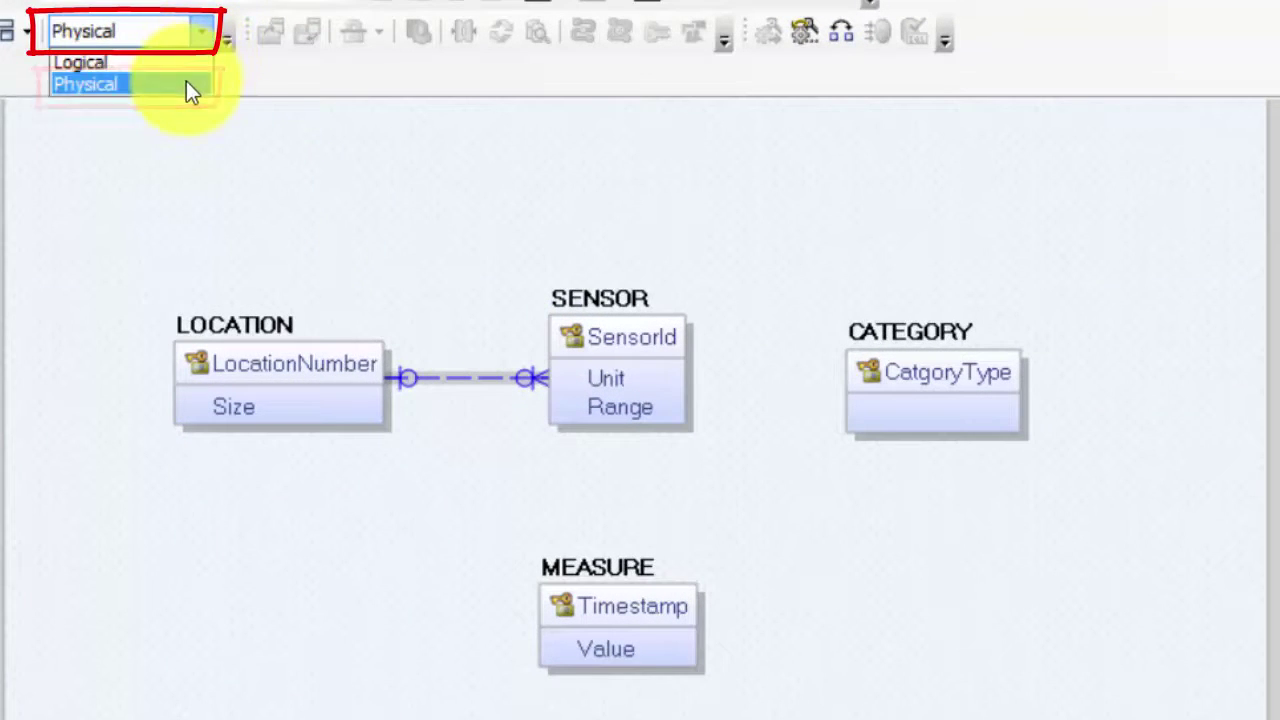
click(187, 83)
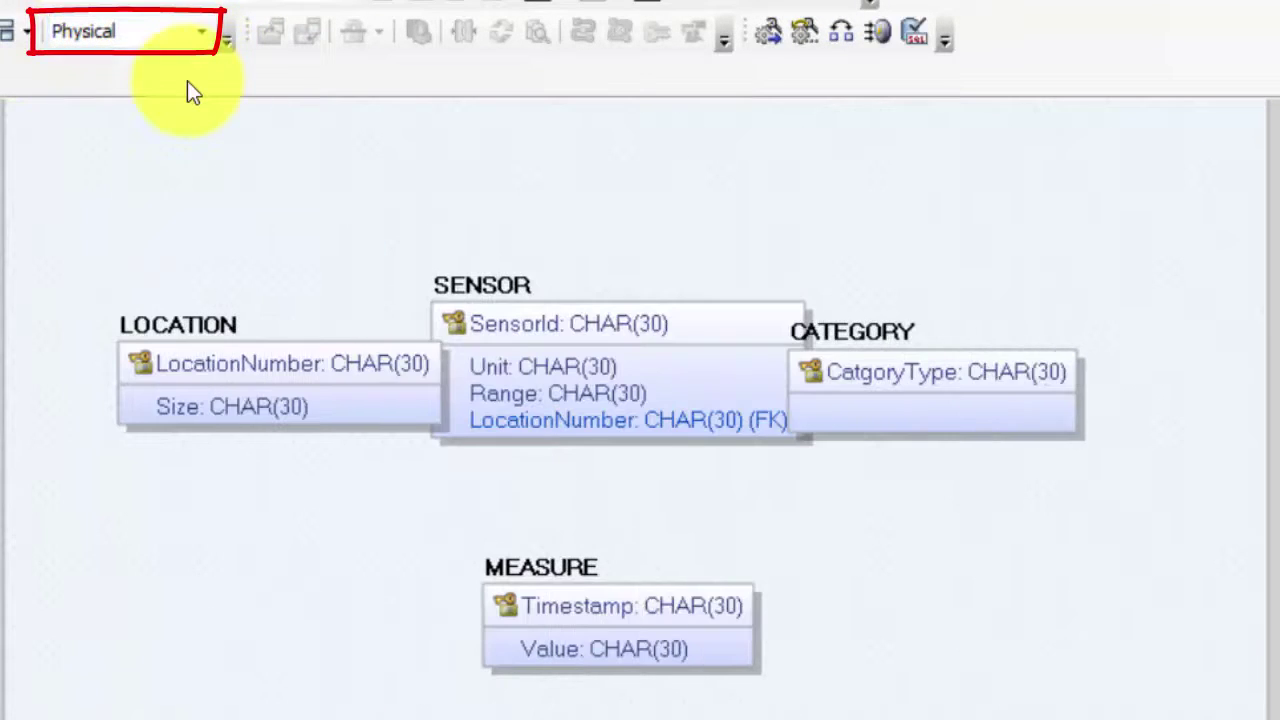
click(312, 352)
drag(312, 352, 257, 371)
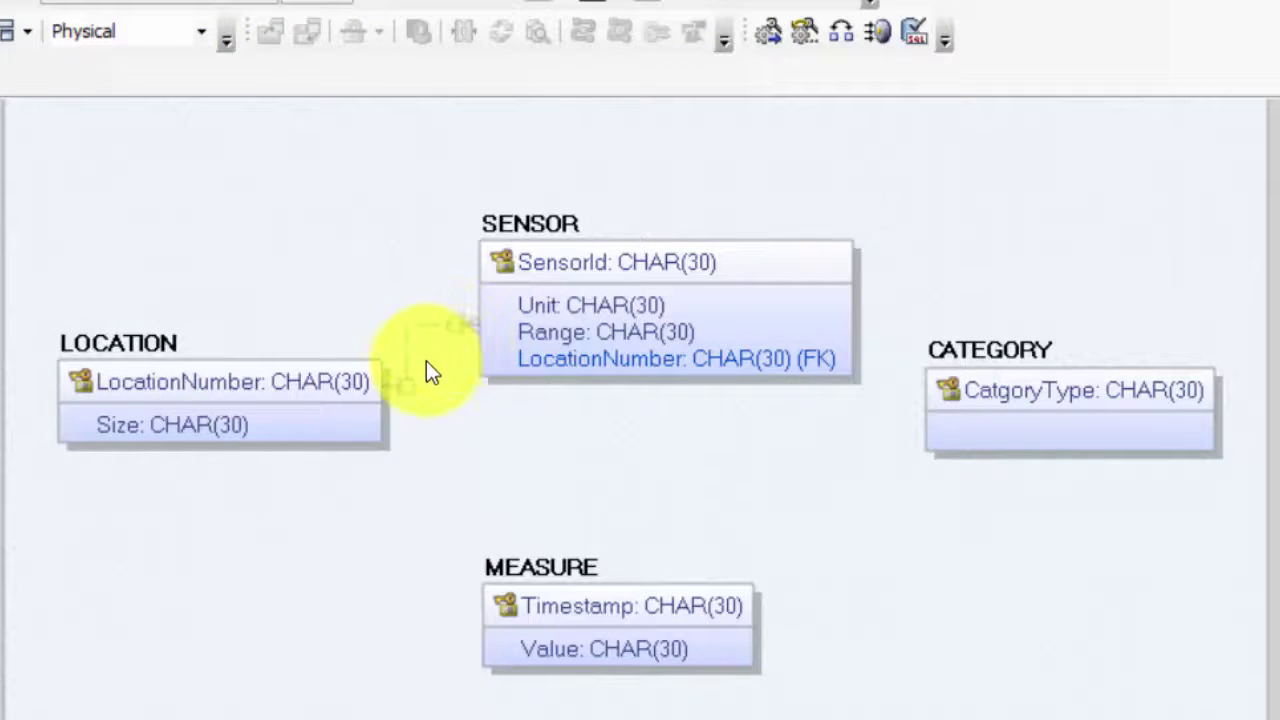
click(602, 362)
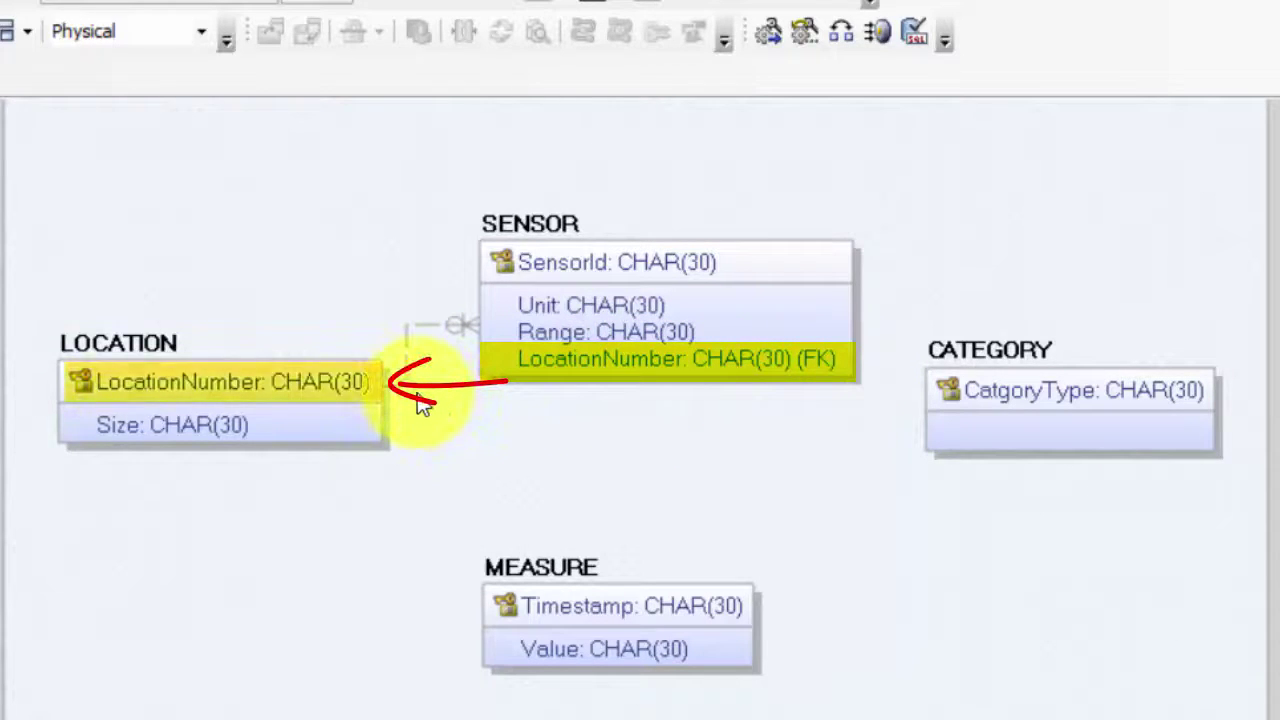
click(201, 33)
click(195, 62)
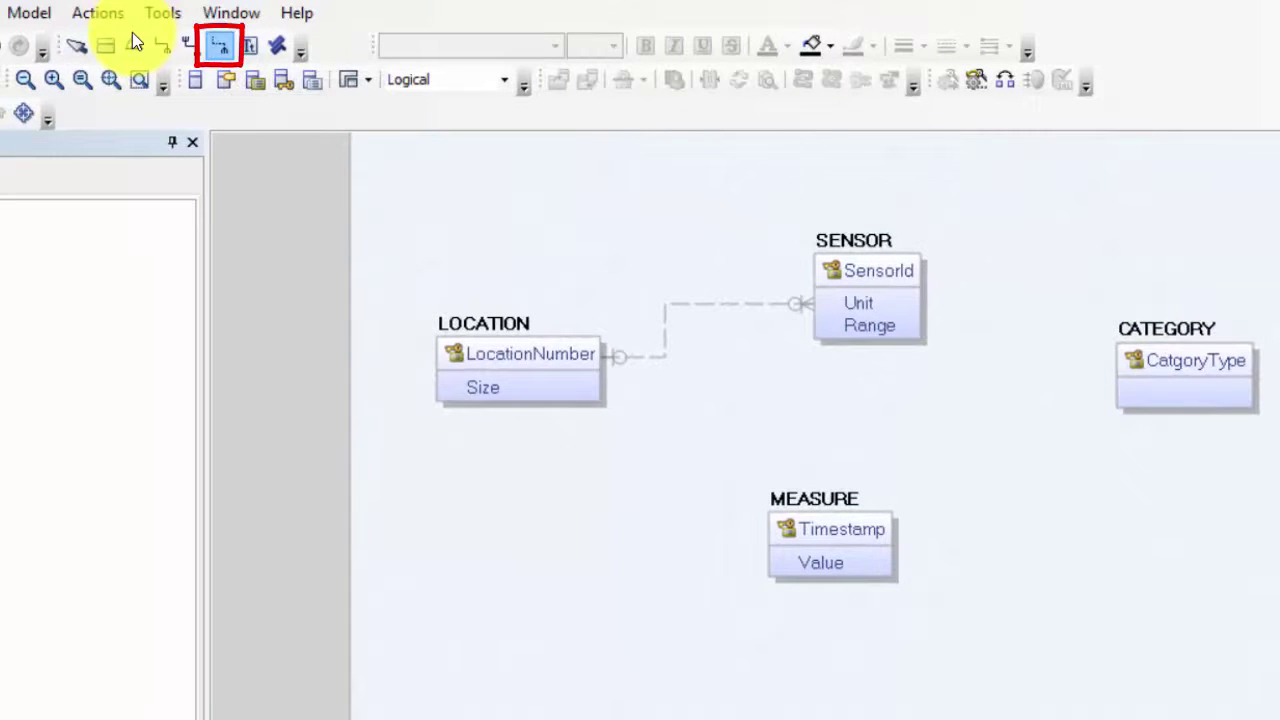
Draw a non-identifying relationship from CATEGORY to SENSOR.
click(219, 45)
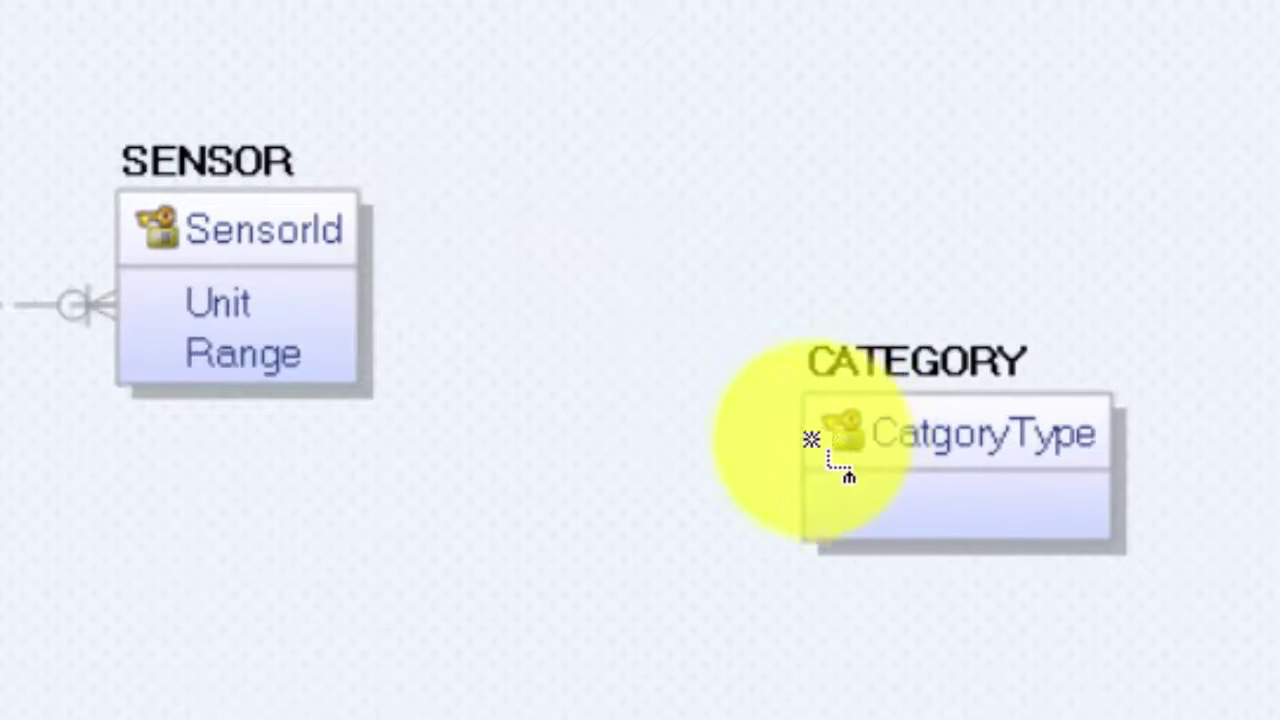
drag(811, 437, 310, 307)
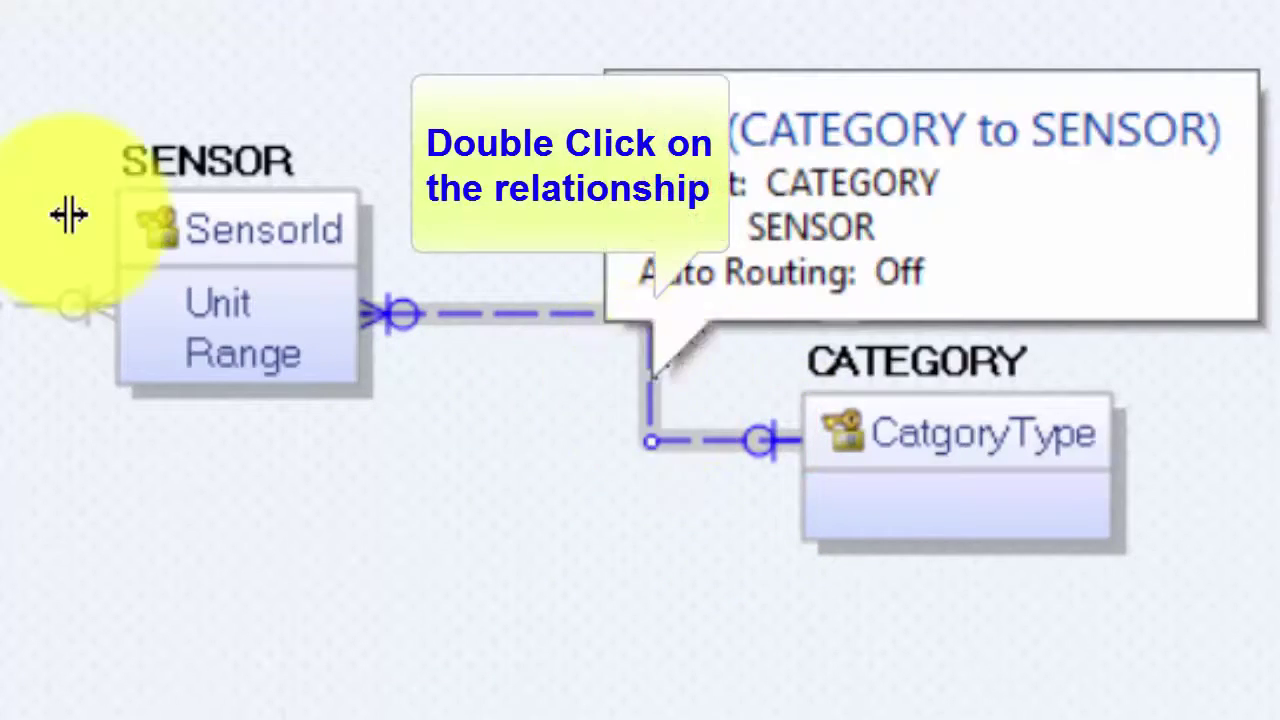
Set the CATEGORY–SENSOR relationship's Null Option to Nulls Not Allowed and close its editor.
double_click(650, 384)
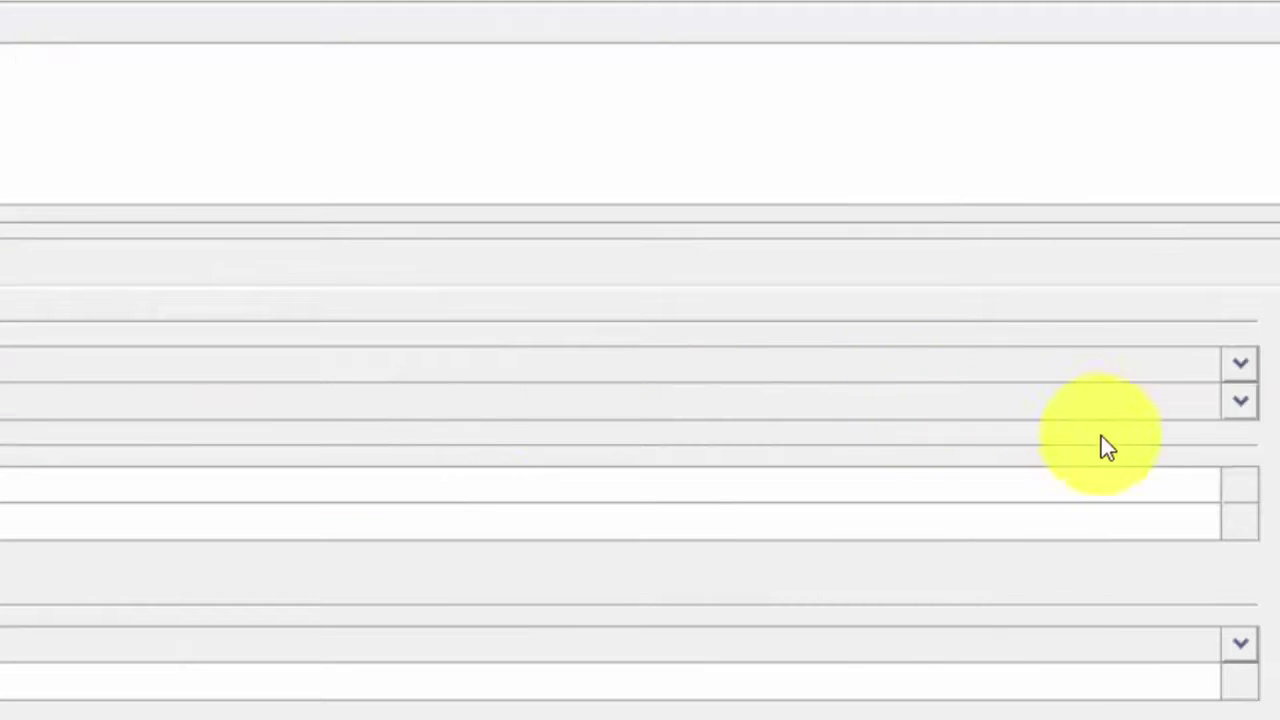
key(alt+Down)
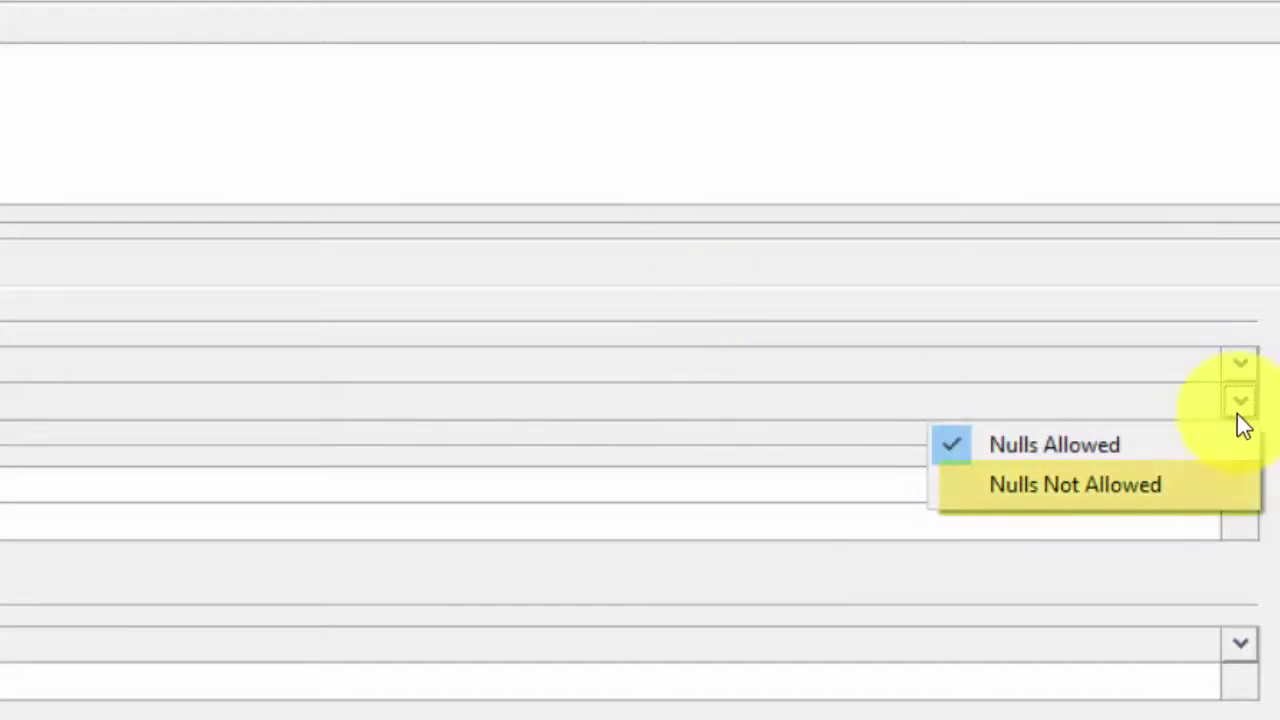
key(Return)
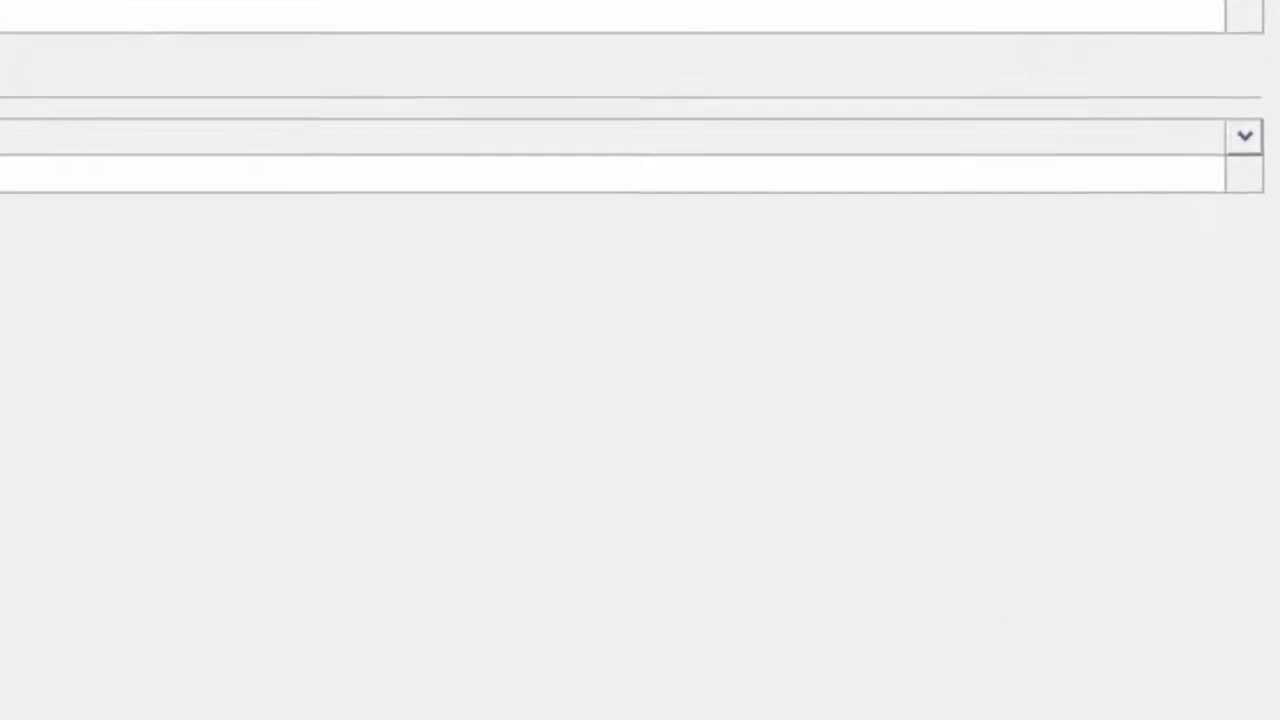
click(1040, 700)
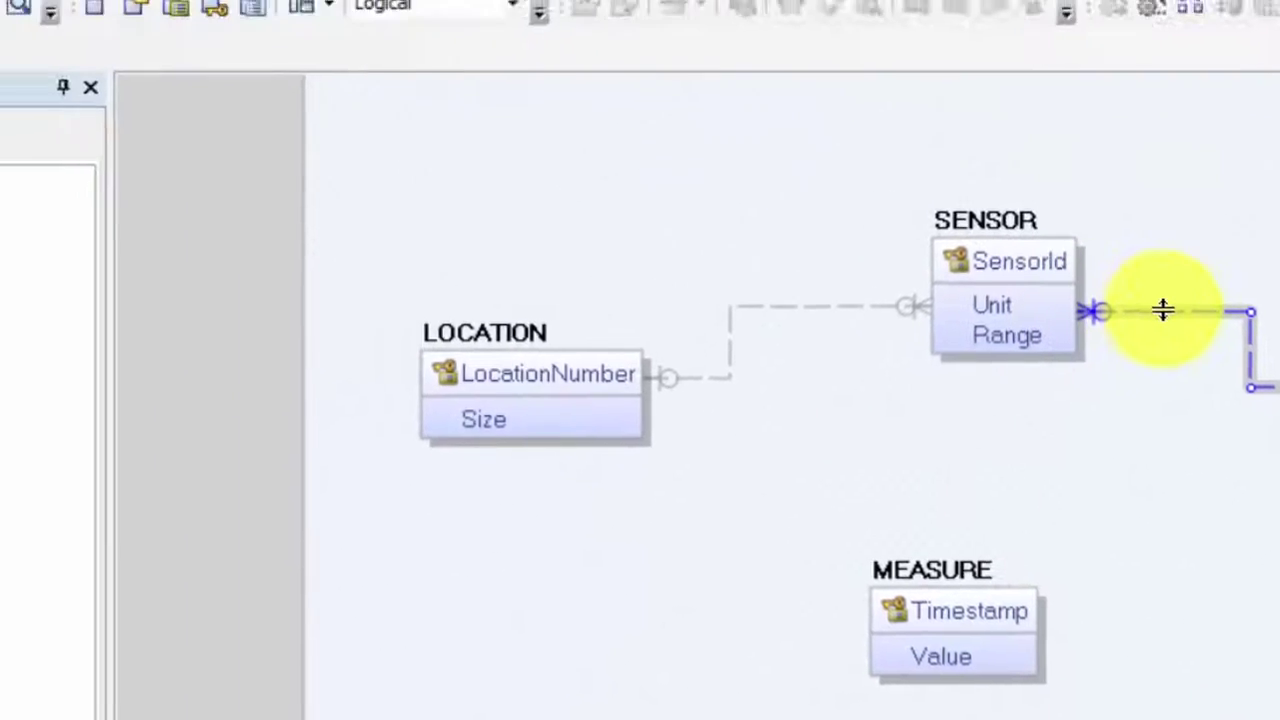
Change the CATEGORY–SENSOR relationship's cardinality to Zero, One or More.
double_click(801, 238)
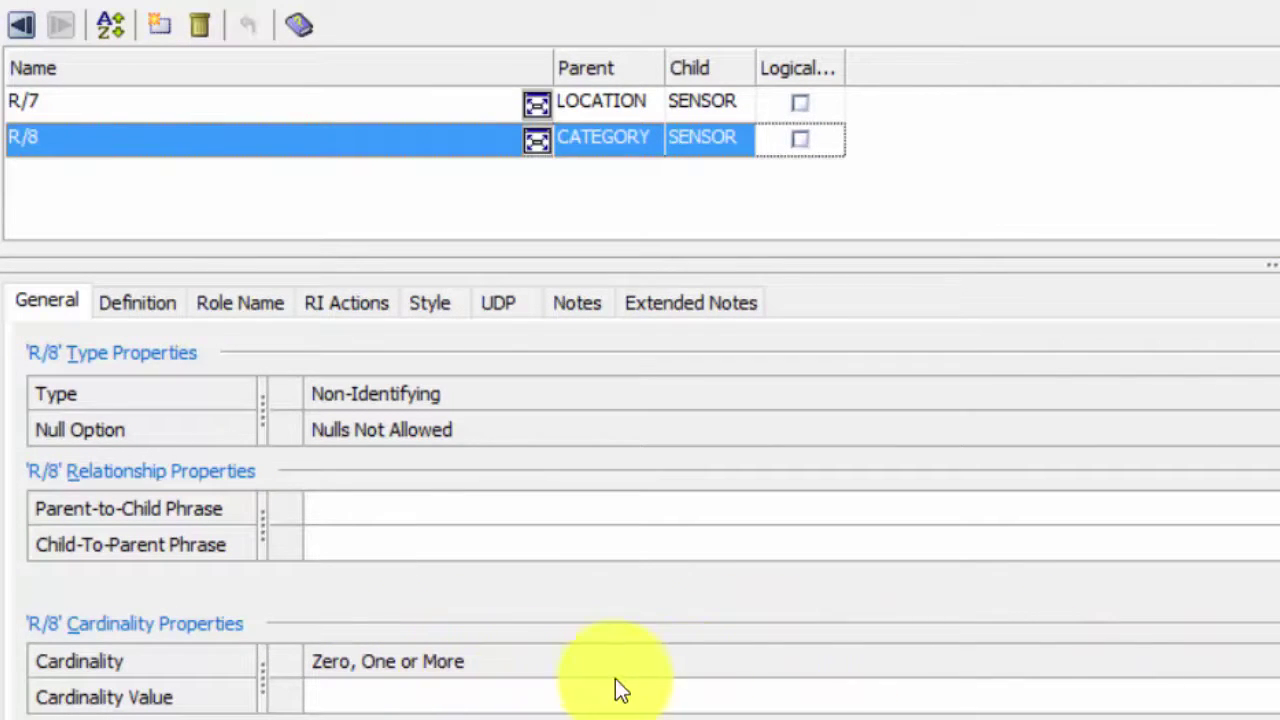
key(alt+Down)
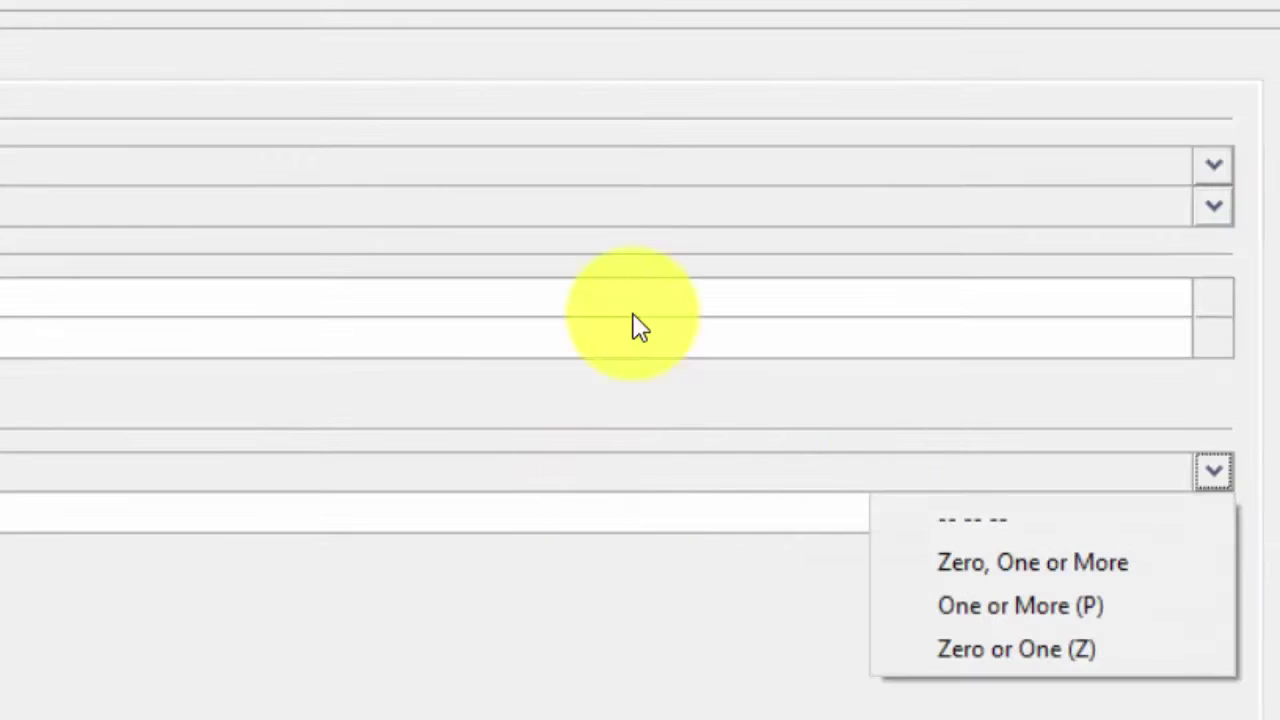
click(1105, 566)
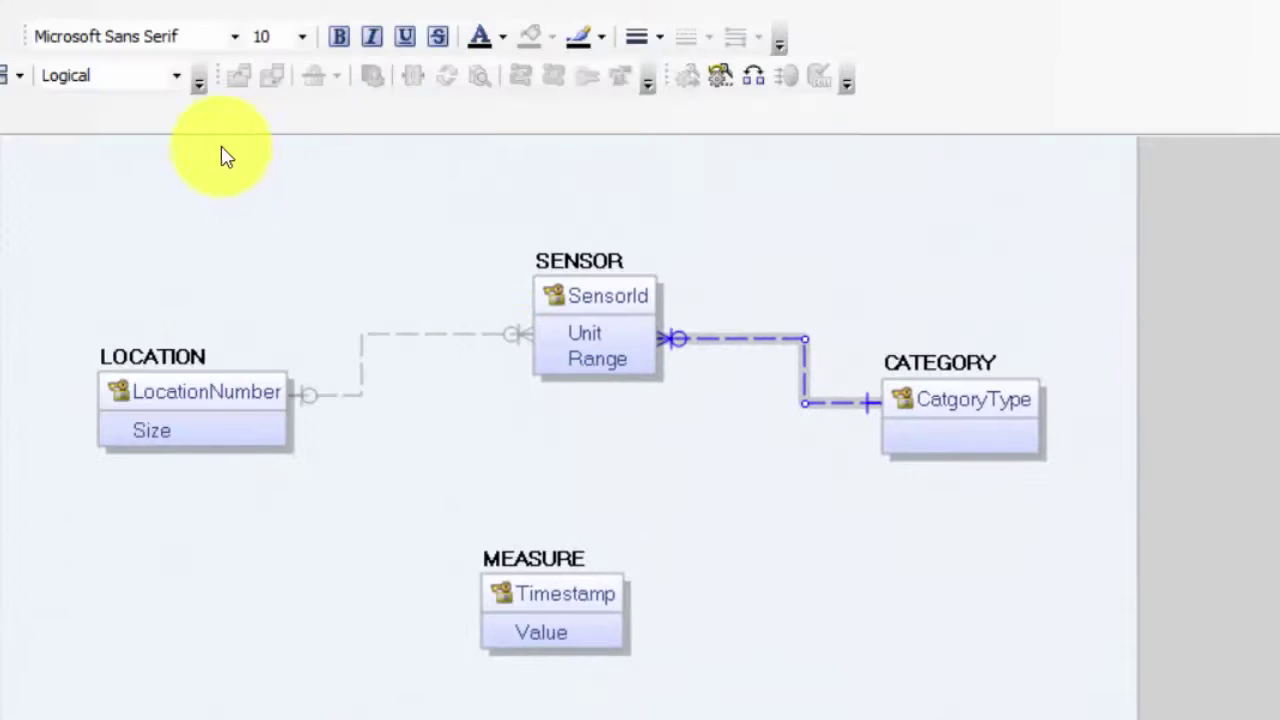
Switch to the Physical view to check SENSOR's CatgoryType foreign key, then back to Logical.
click(176, 76)
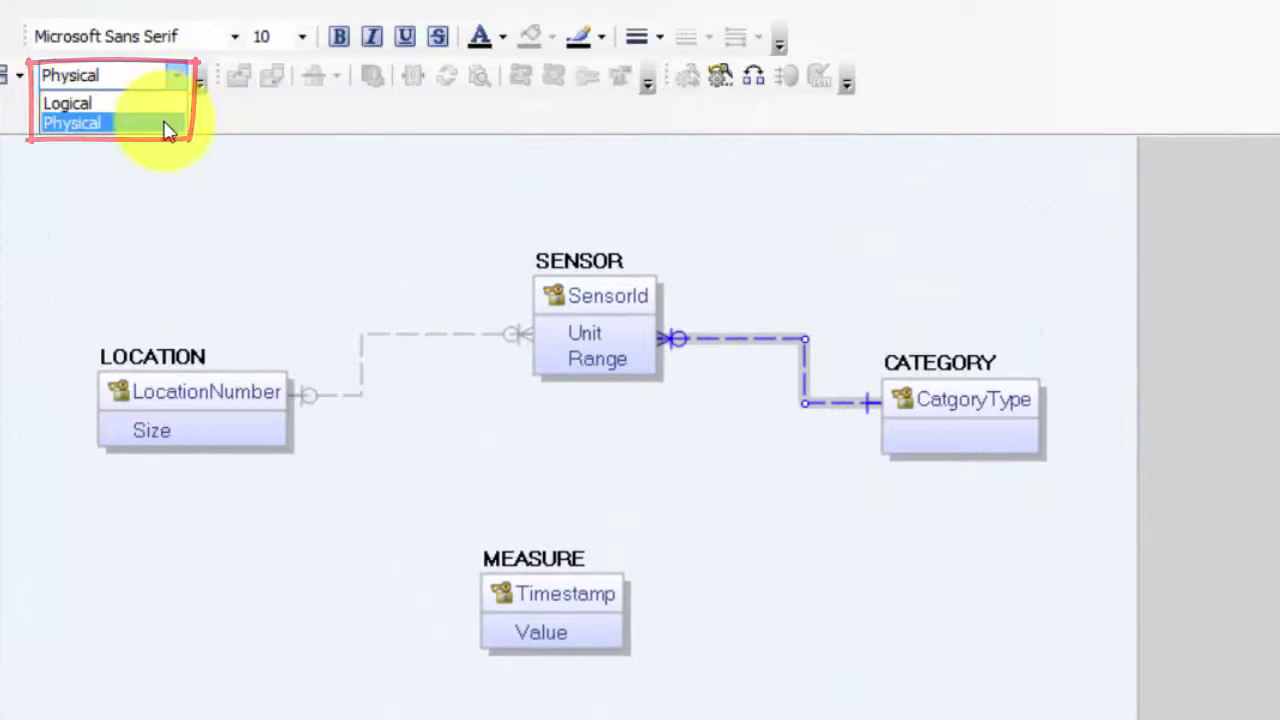
click(167, 124)
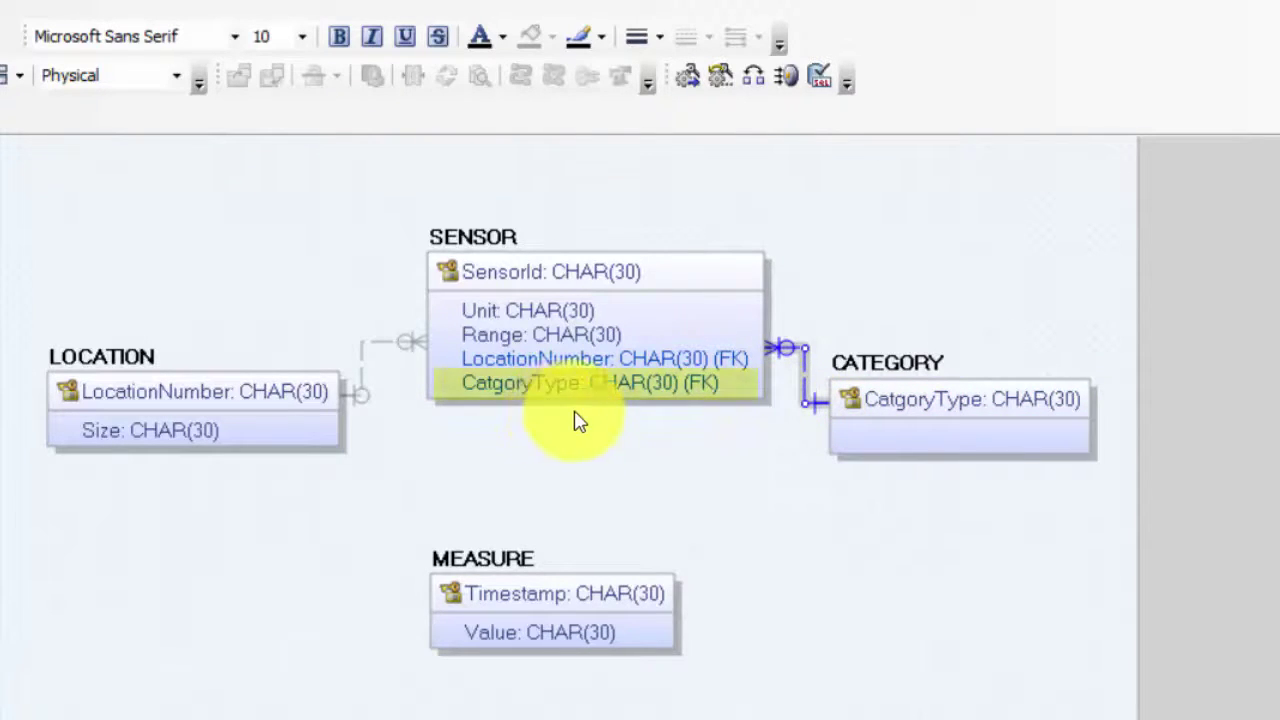
click(177, 77)
click(166, 103)
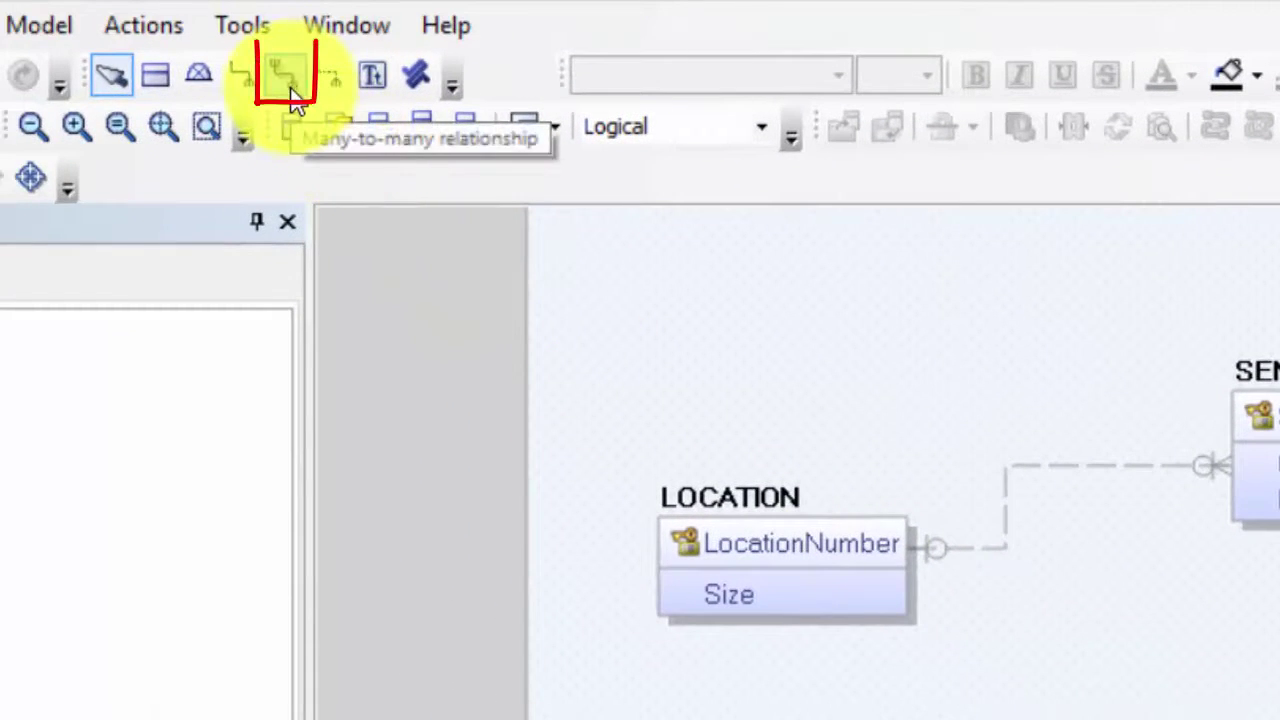
Draw a many-to-many relationship from SENSOR to MEASURE and adjust its connector line.
click(291, 84)
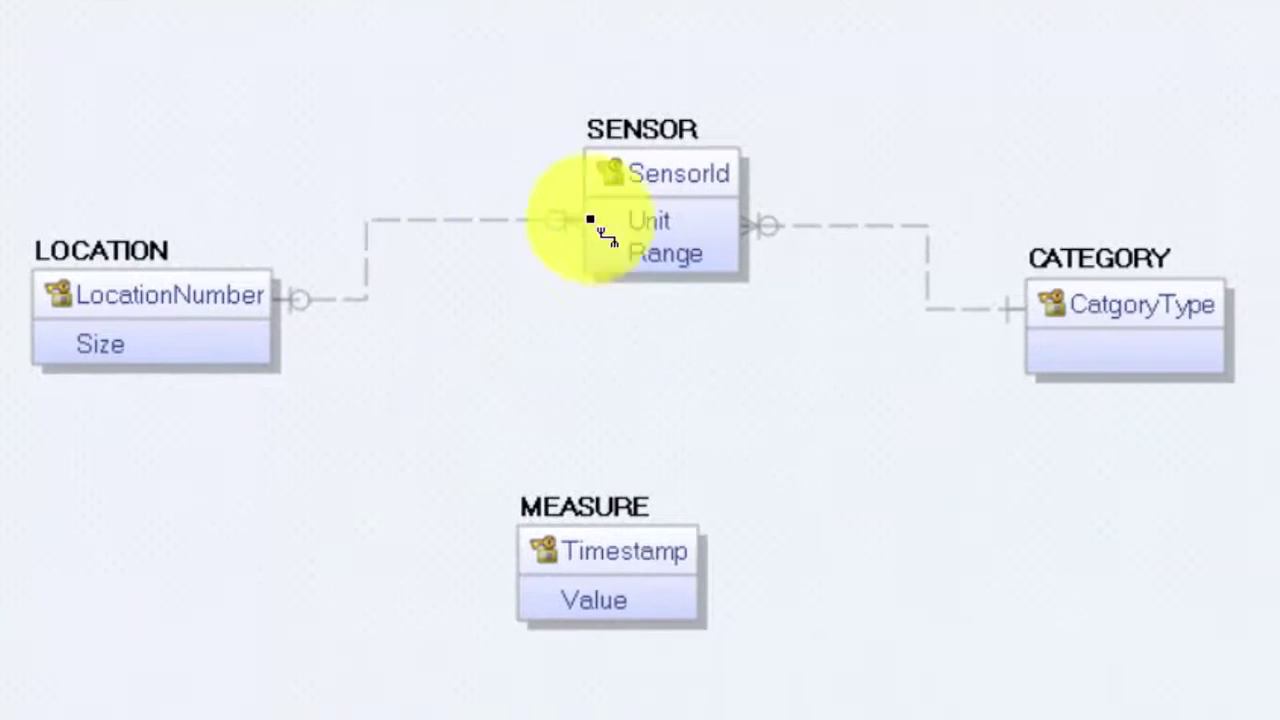
click(643, 235)
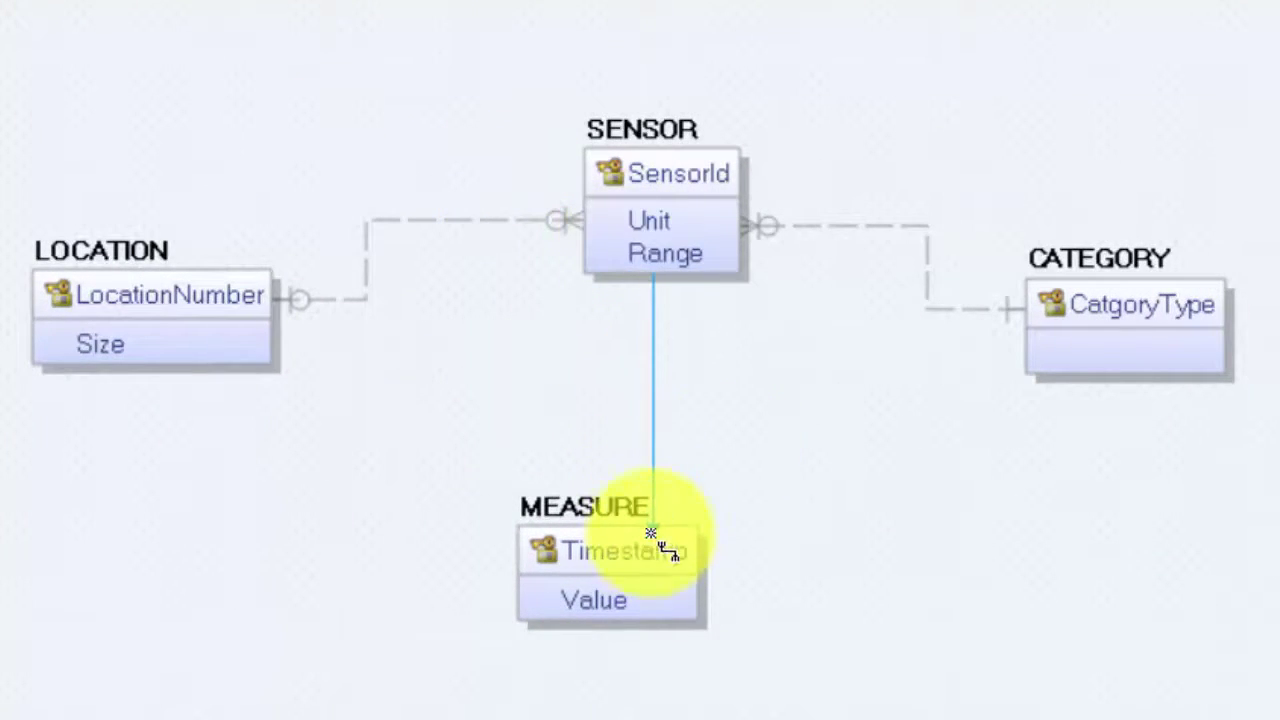
click(651, 533)
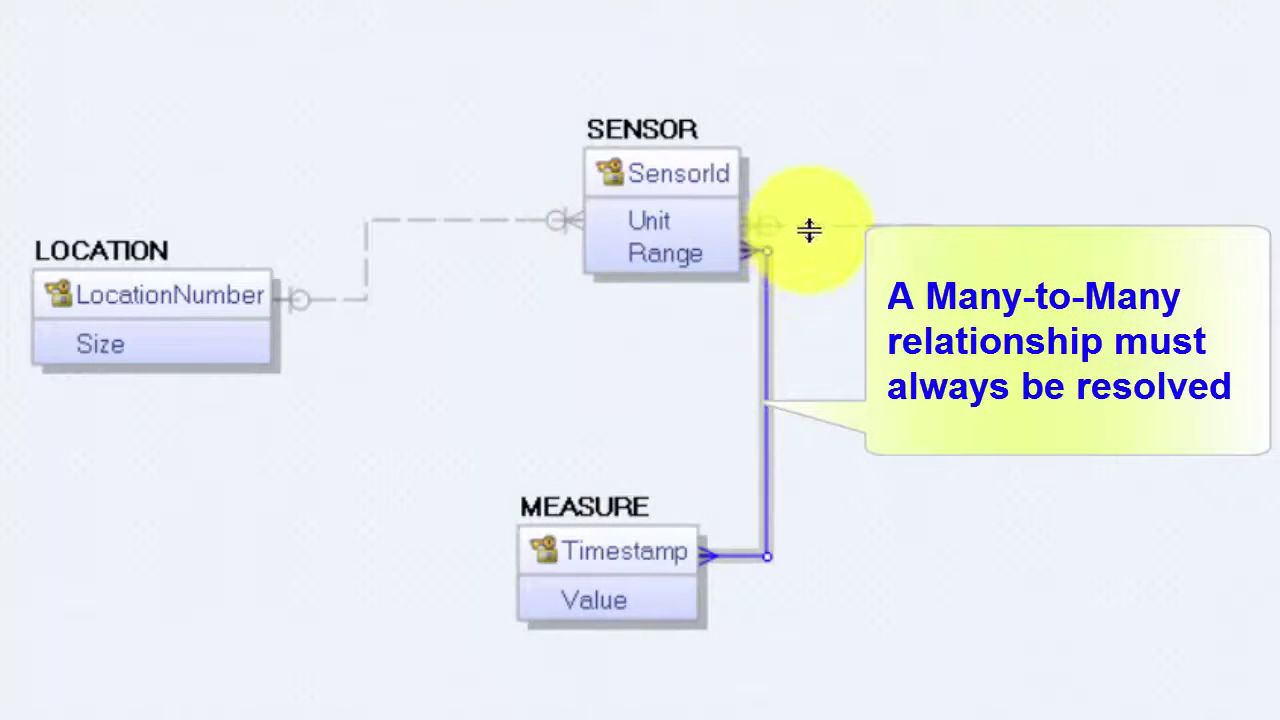
drag(809, 230, 803, 196)
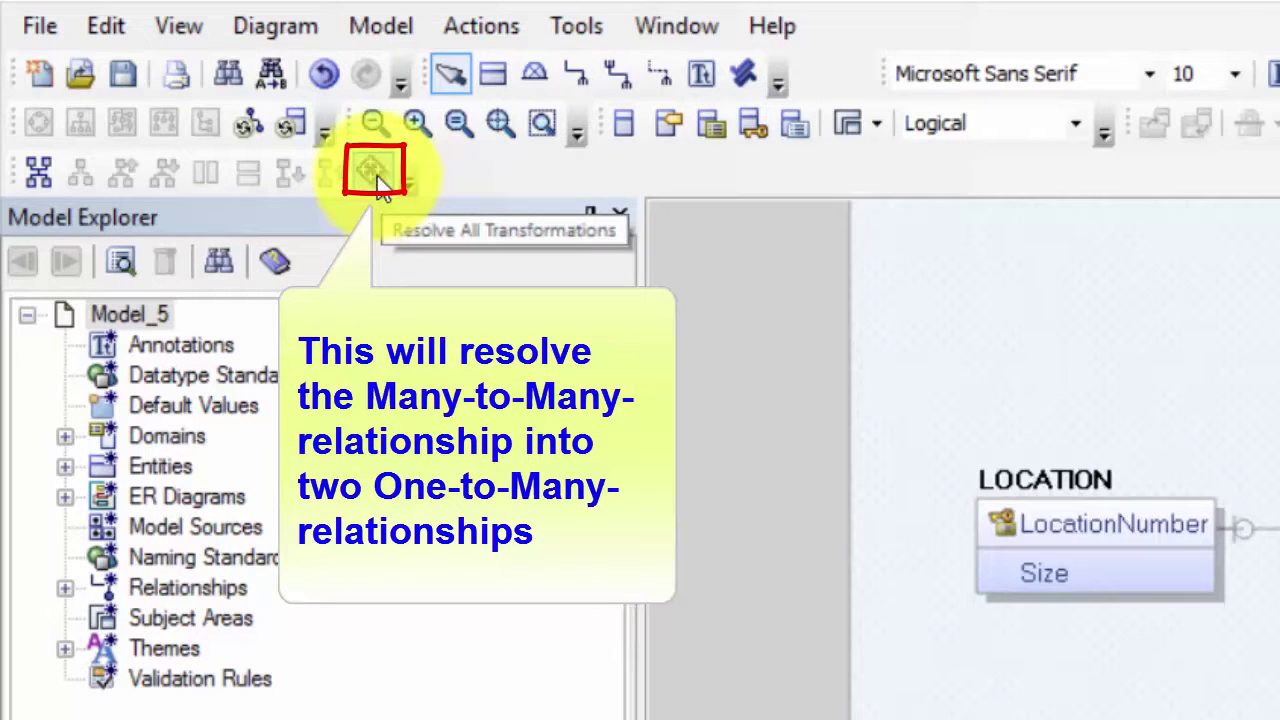
Resolve the SENSOR–MEASURE many-to-many link into an associative SENSOR MEASURE entity.
click(376, 176)
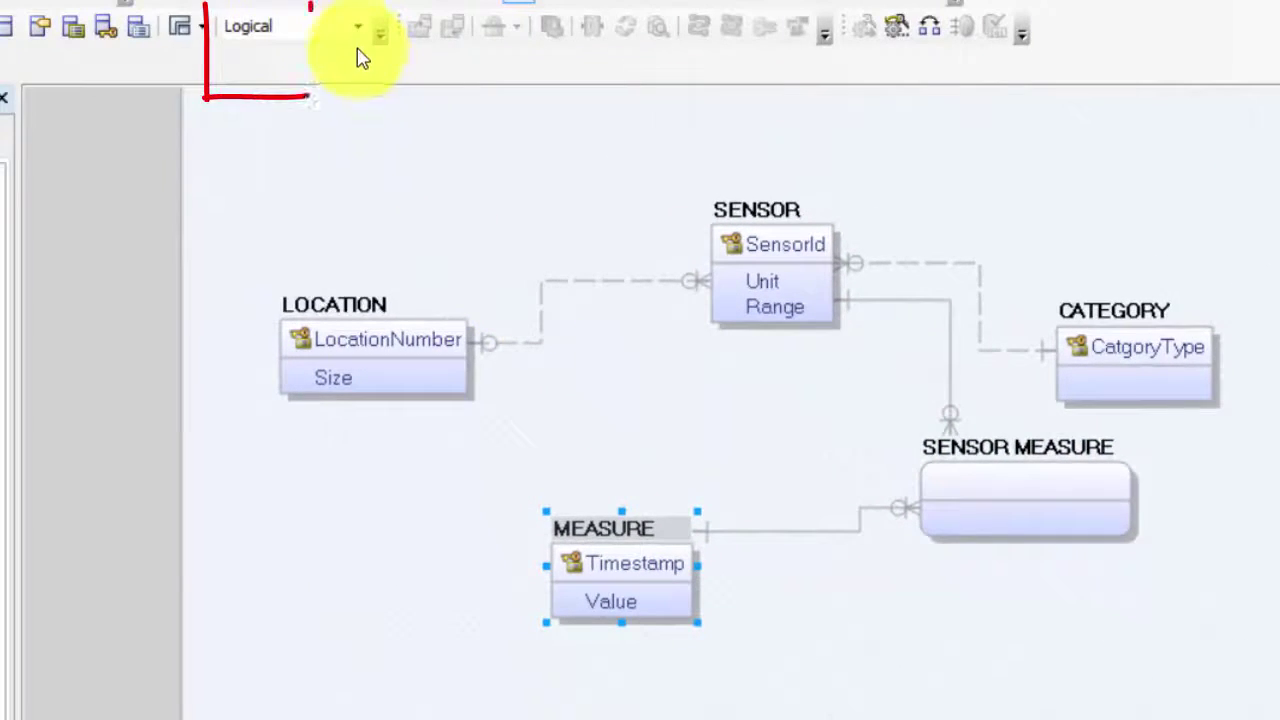
click(357, 27)
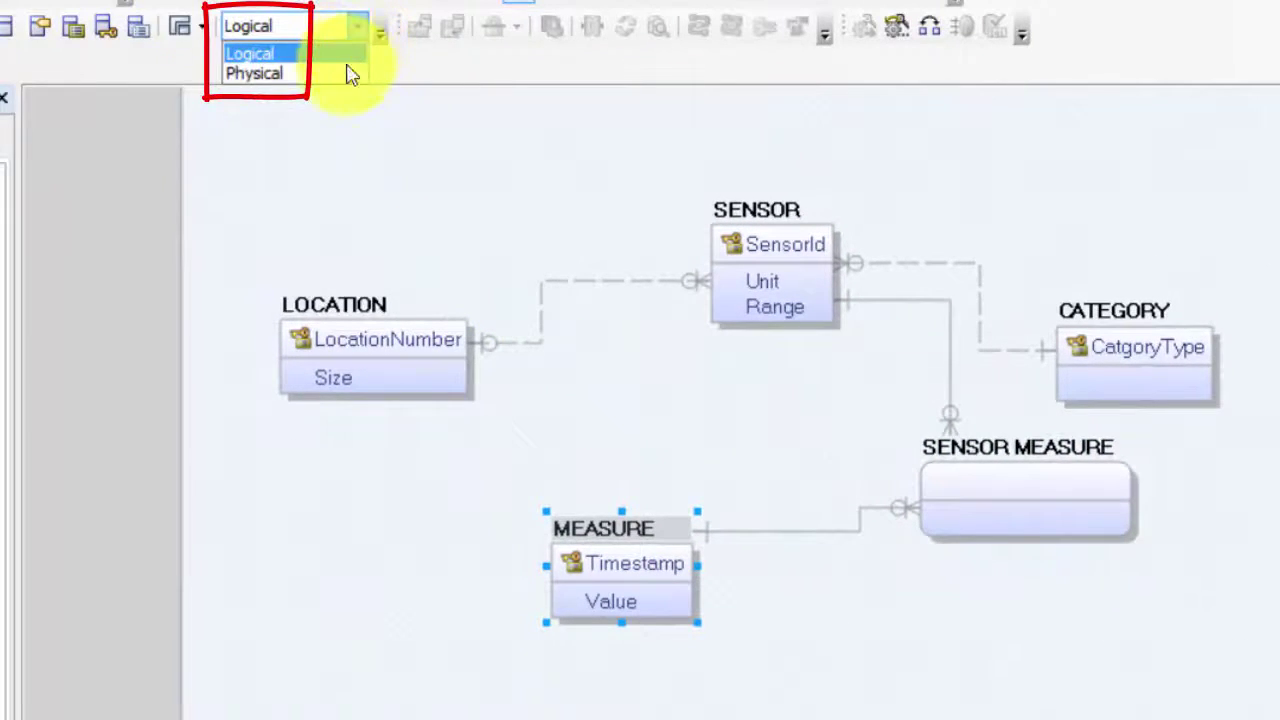
click(262, 71)
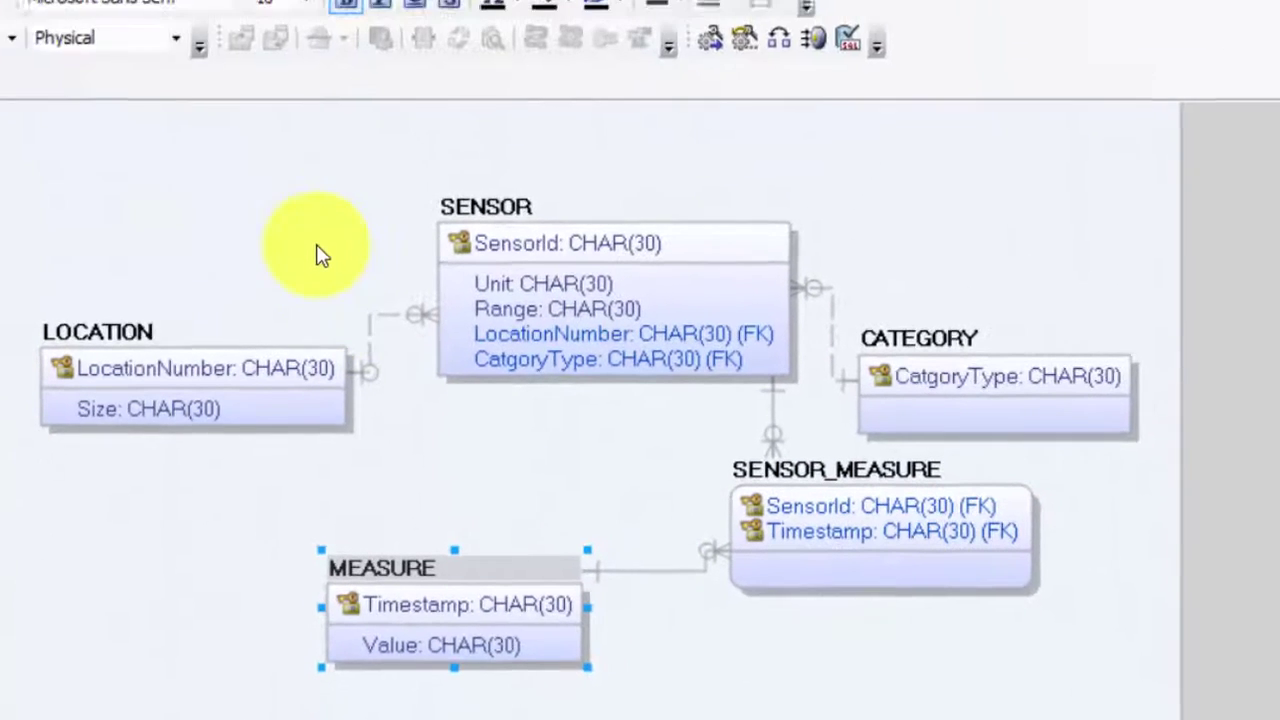
click(177, 86)
click(174, 110)
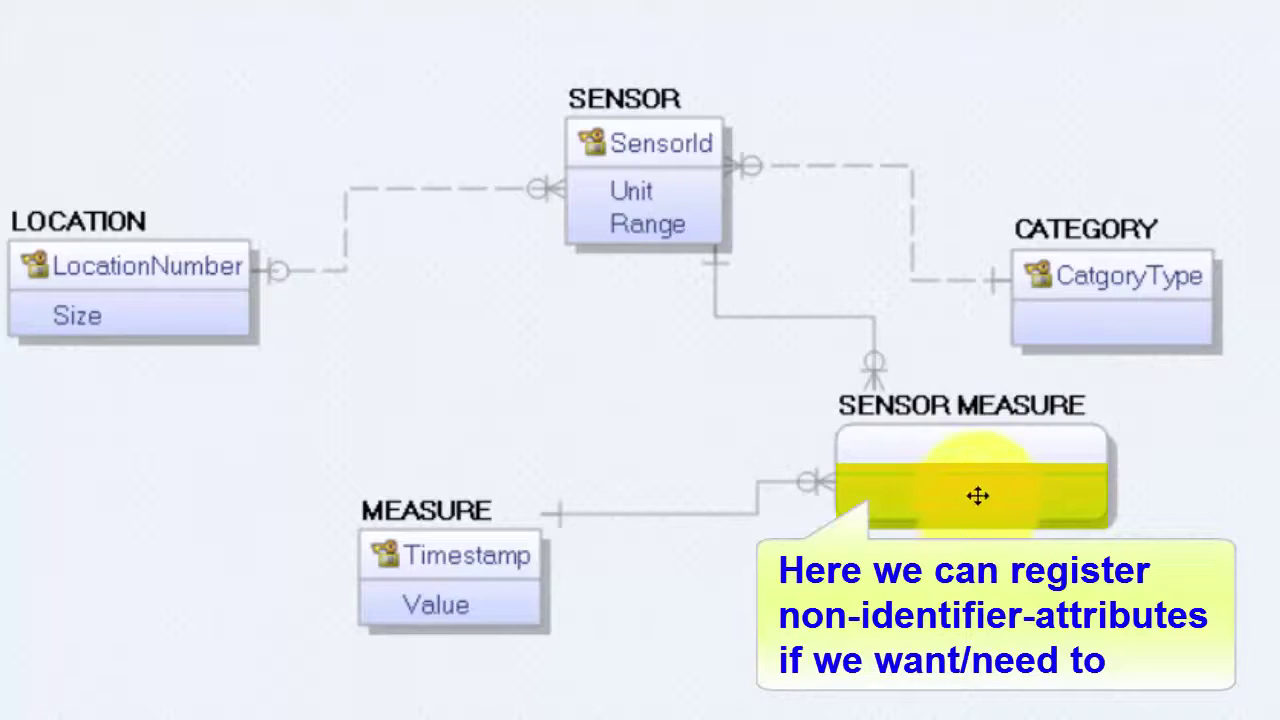
Rename the SENSOR MEASURE entity to LOG.
click(946, 417)
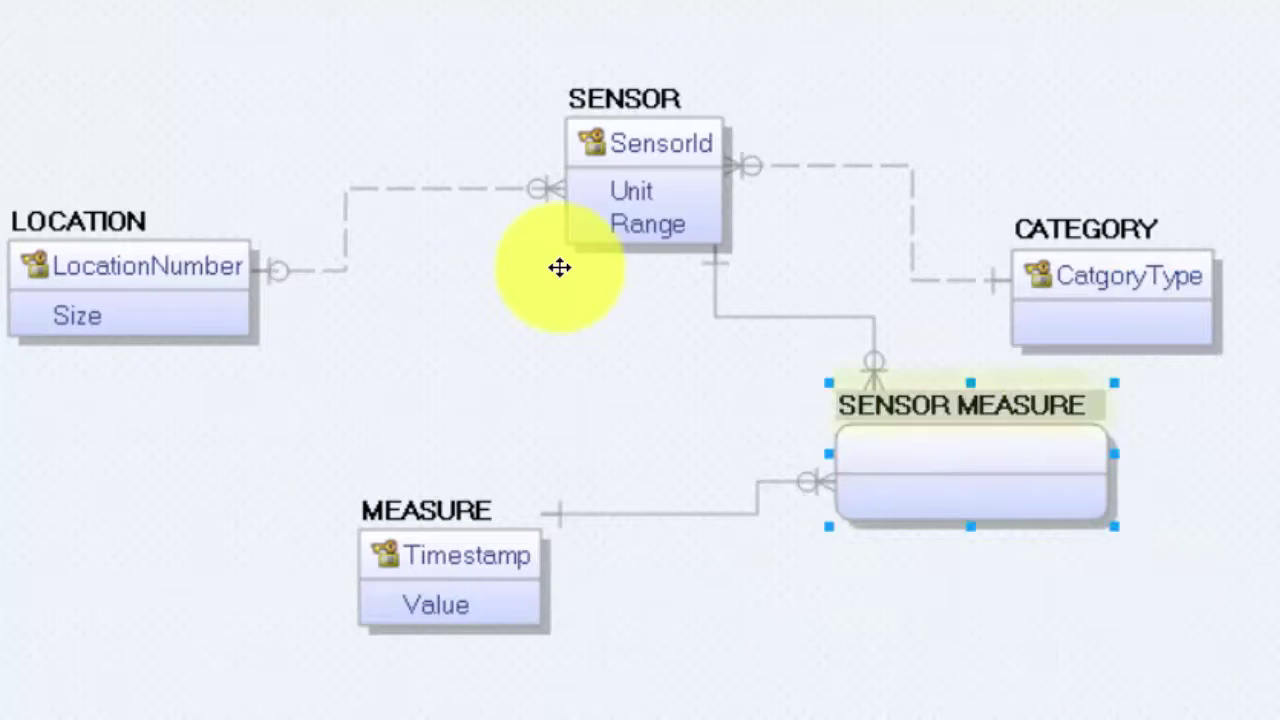
key(F2)
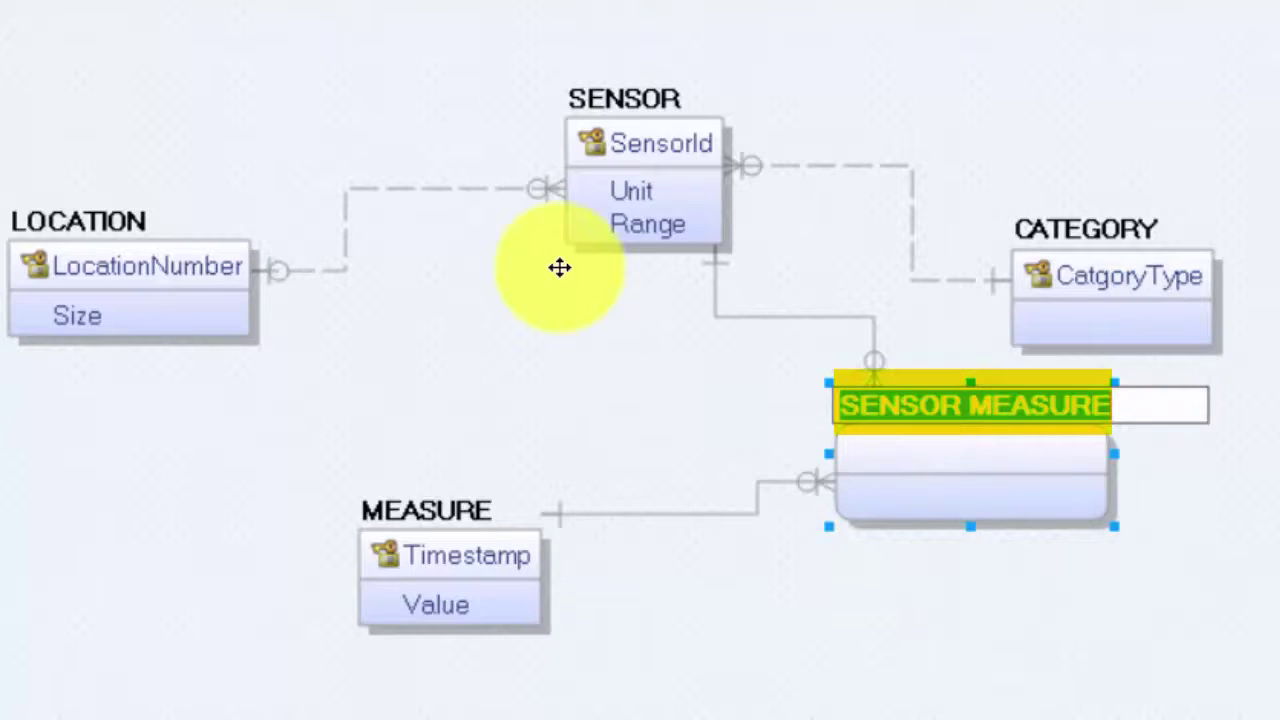
text(LOG)
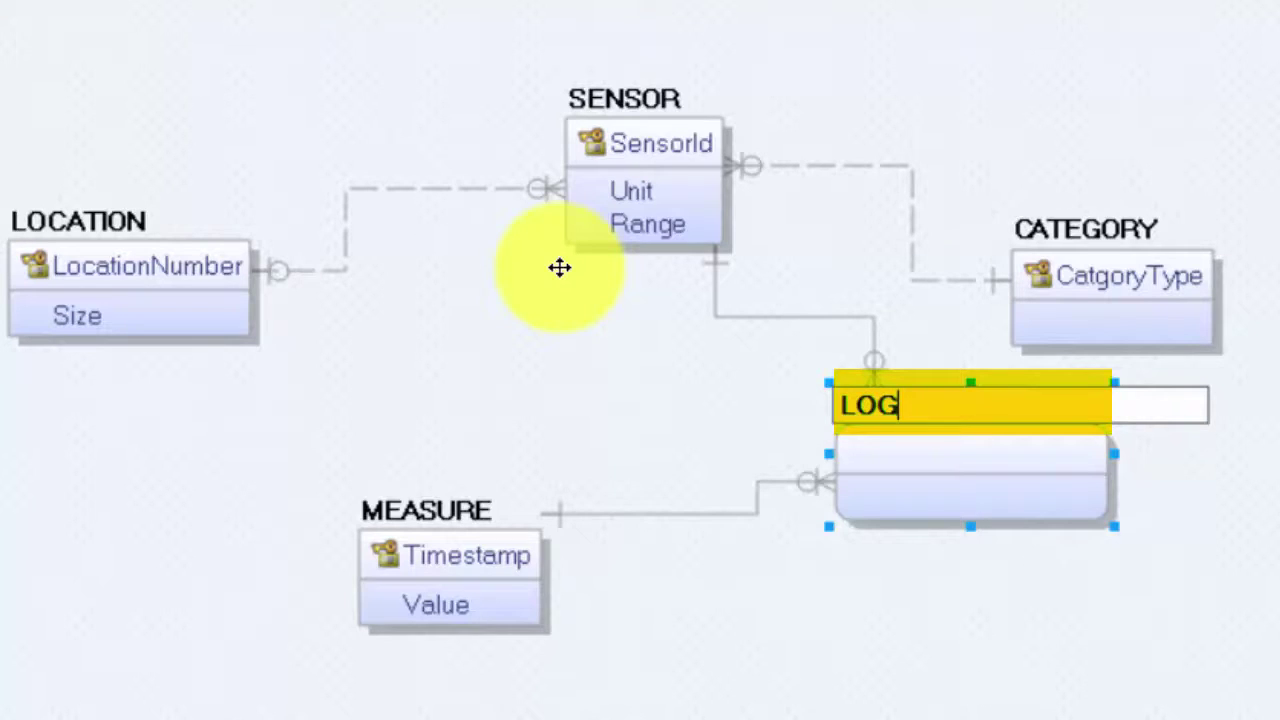
key(Return)
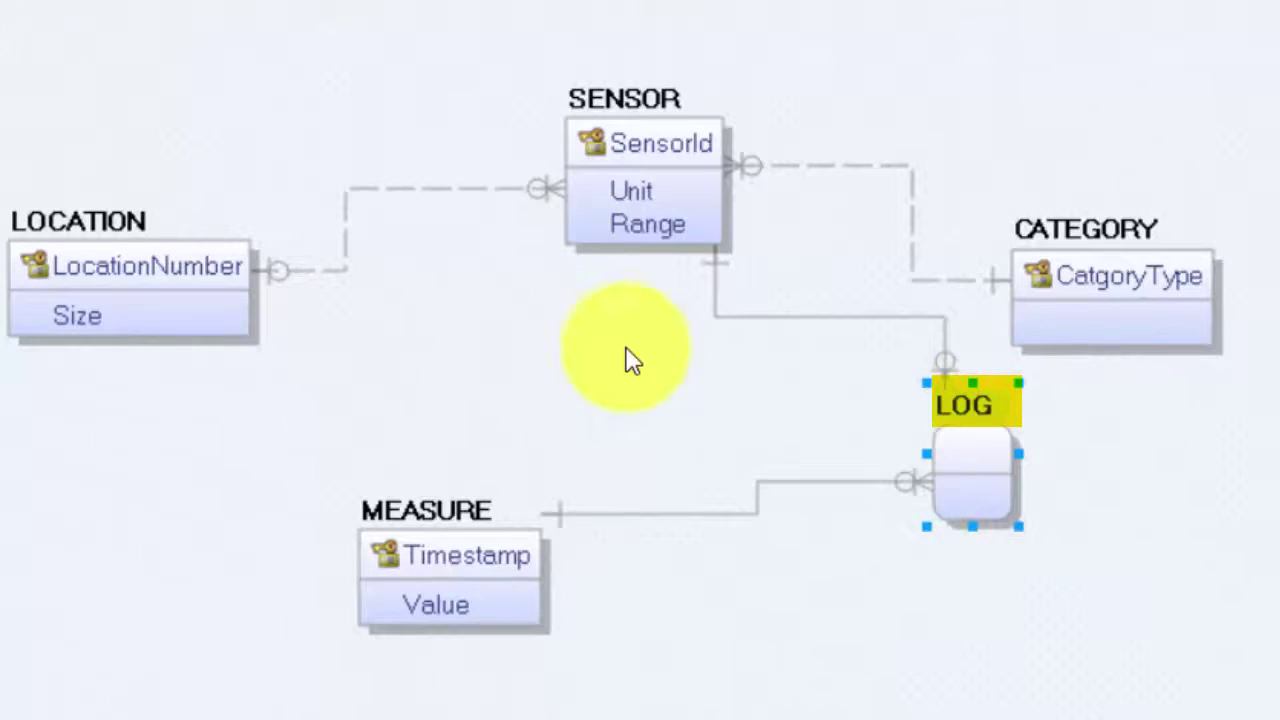
Switch the diagram to the Physical view to see LOG's foreign keys.
click(291, 17)
key(Down)
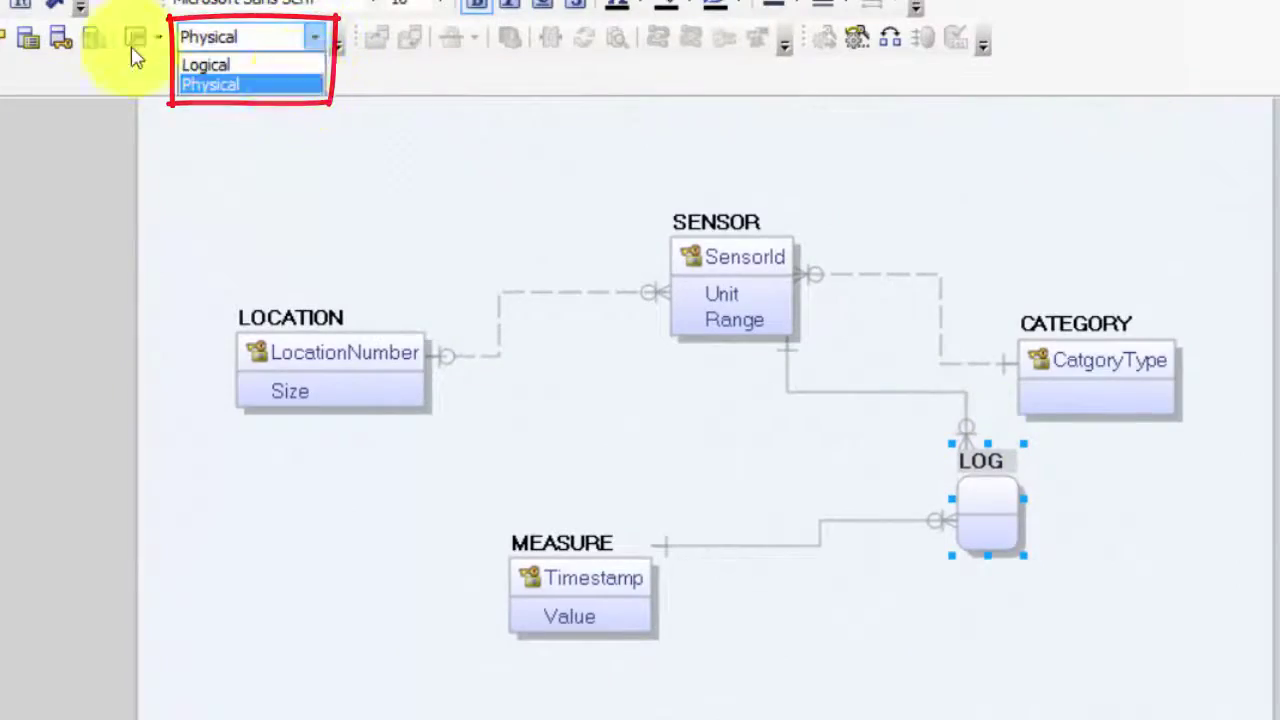
key(Return)
click(866, 443)
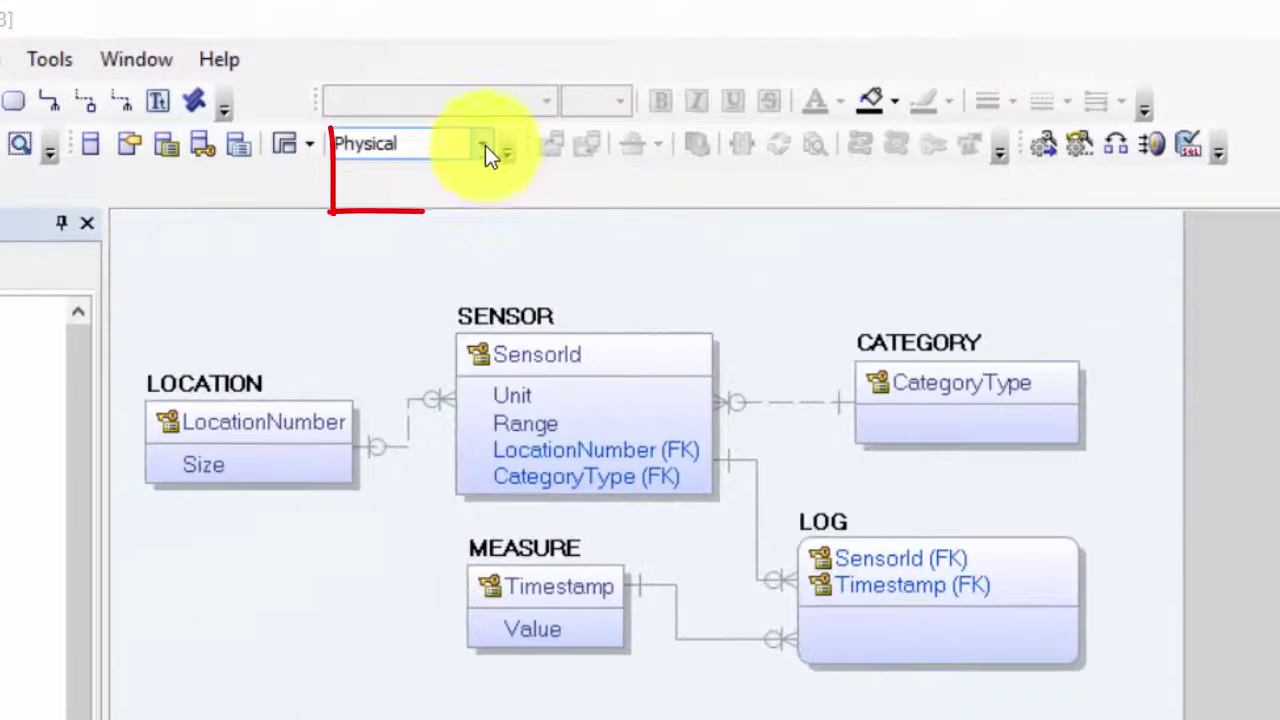
Return the diagram to the Logical view and select MEASURE's Value attribute.
click(474, 75)
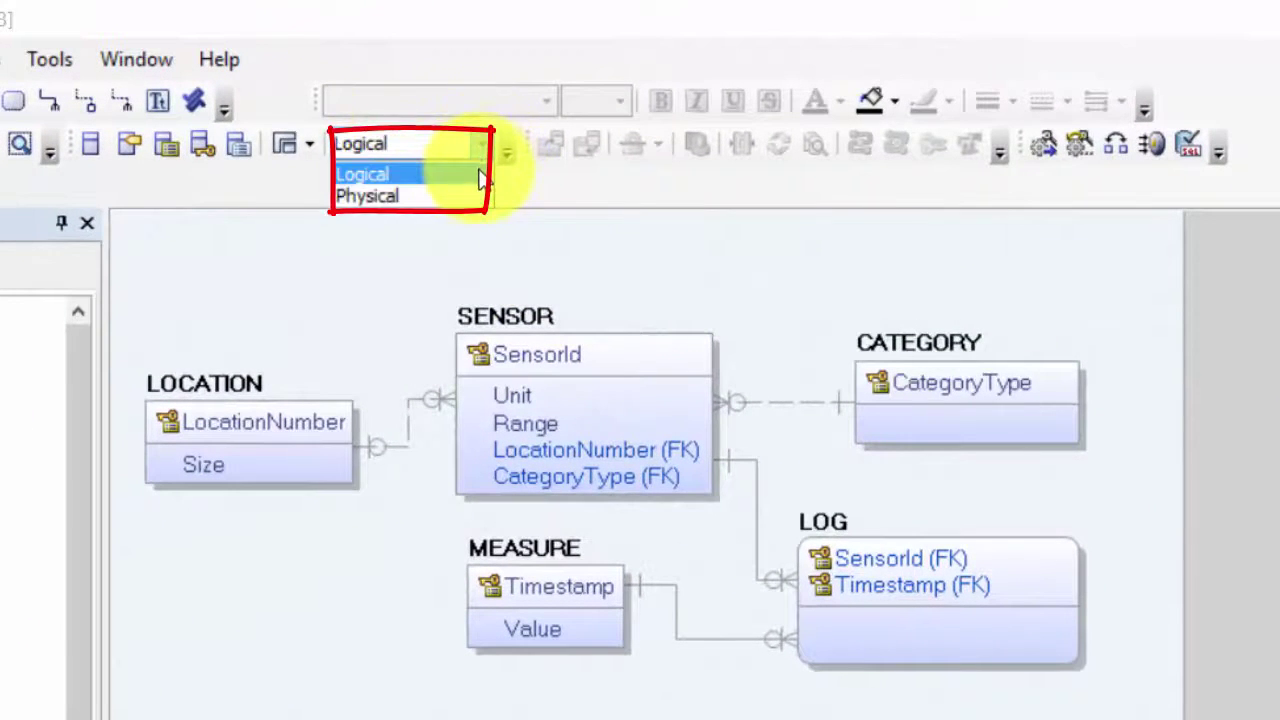
click(486, 176)
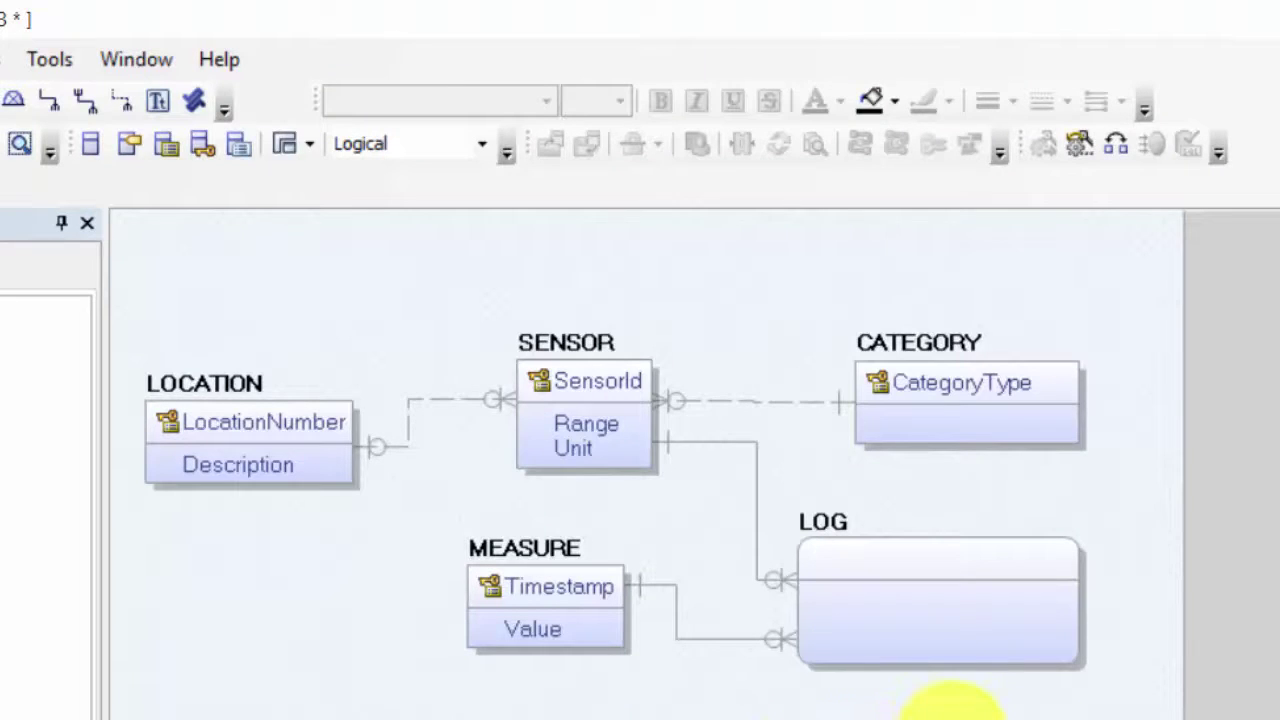
click(573, 632)
Move the Value attribute from MEASURE into LOG, then show the Physical view.
click(549, 634)
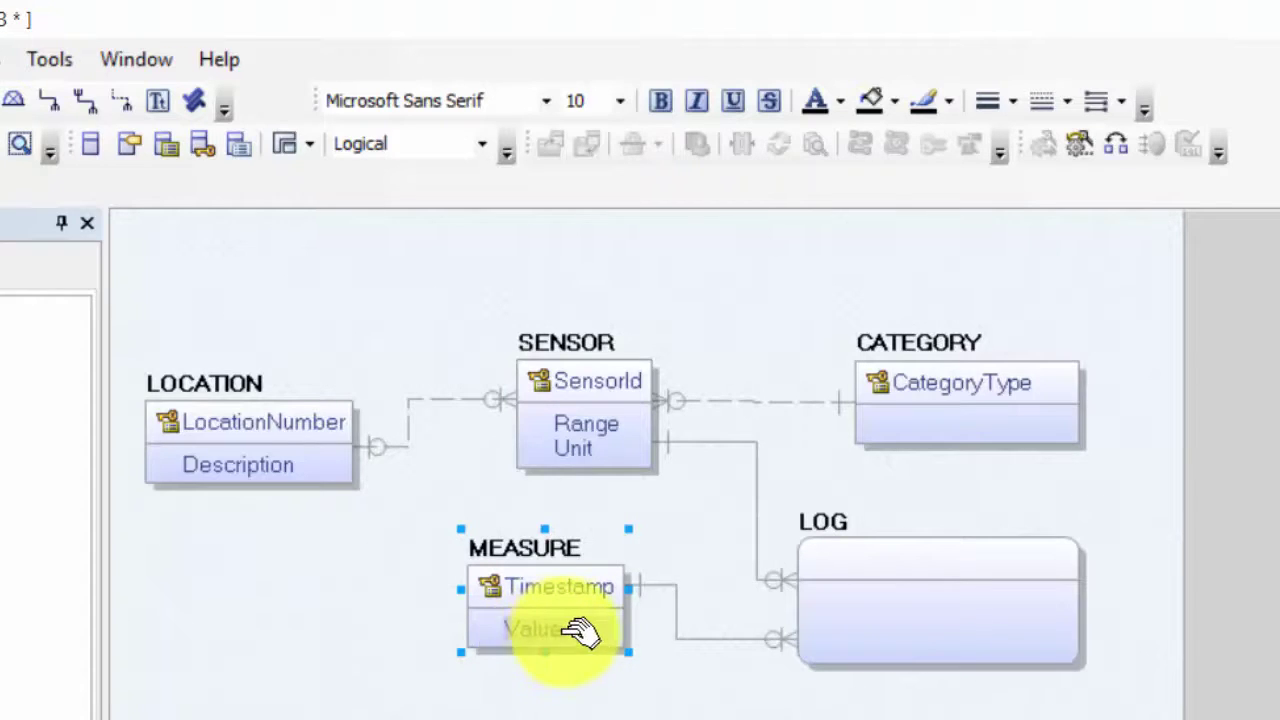
drag(845, 632, 900, 646)
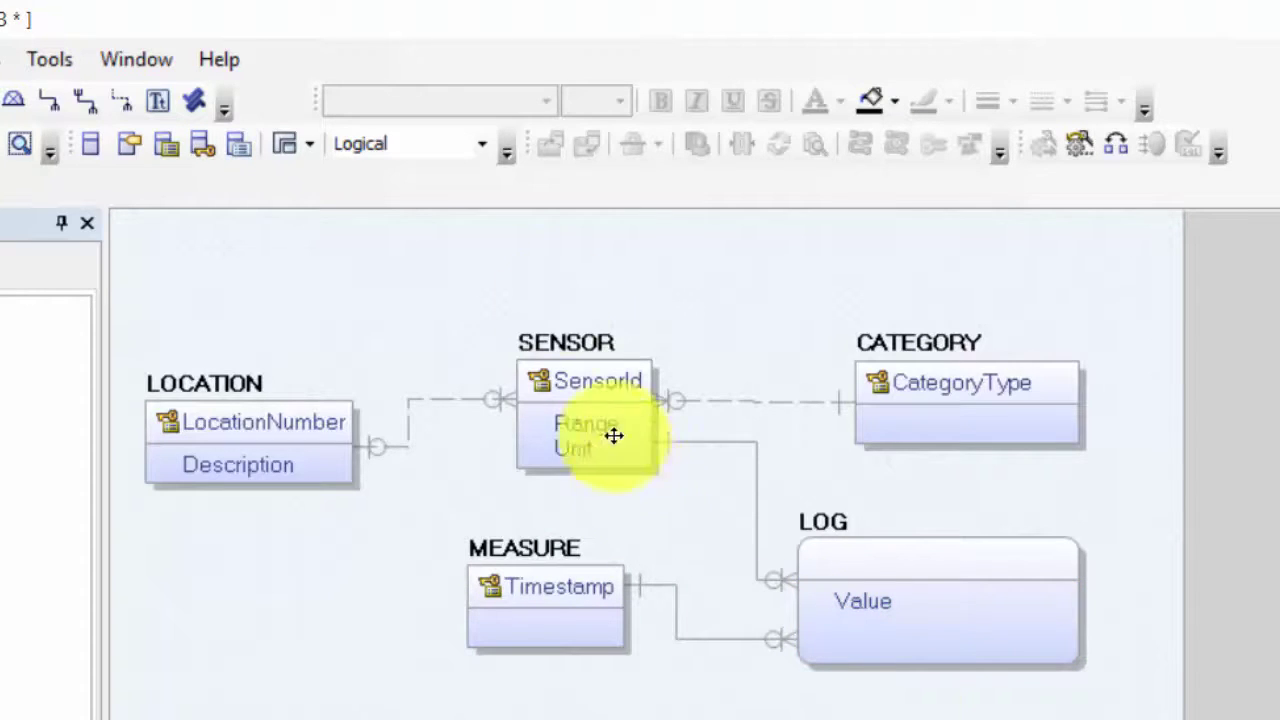
click(482, 143)
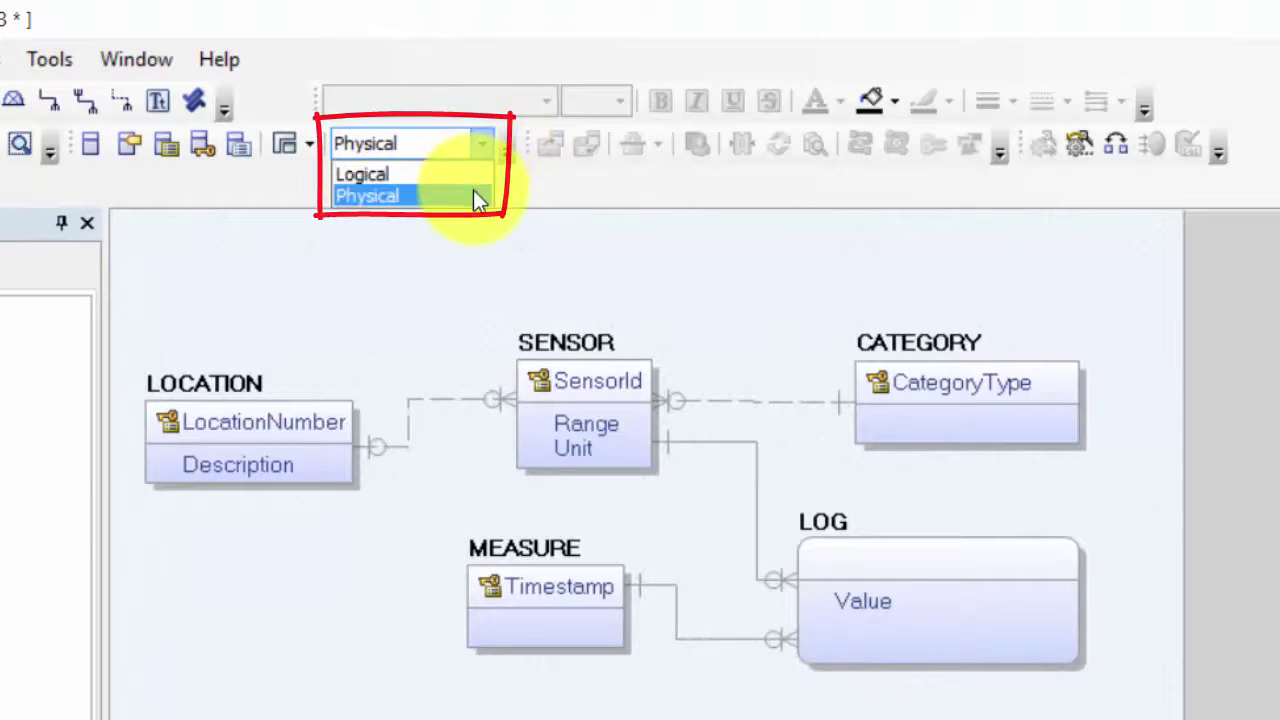
click(478, 195)
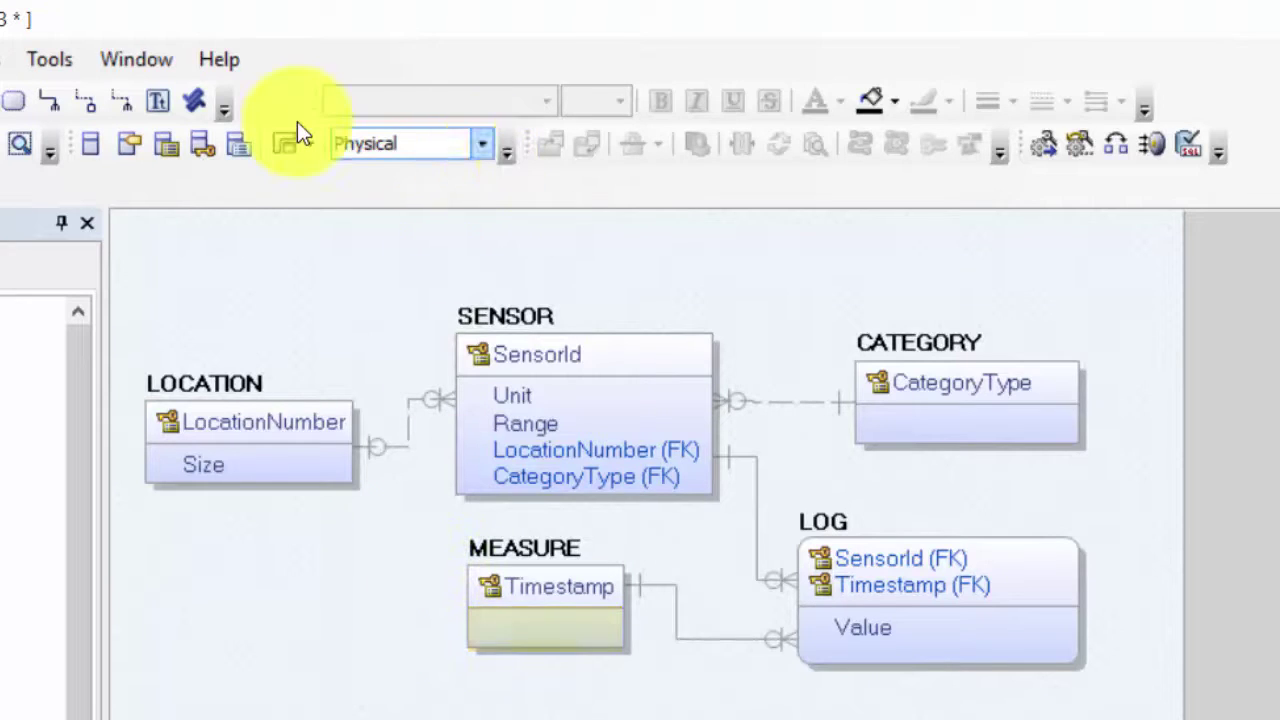
Return to the Logical view and select MEASURE and LOG to confirm Value sits in LOG.
click(483, 148)
click(469, 176)
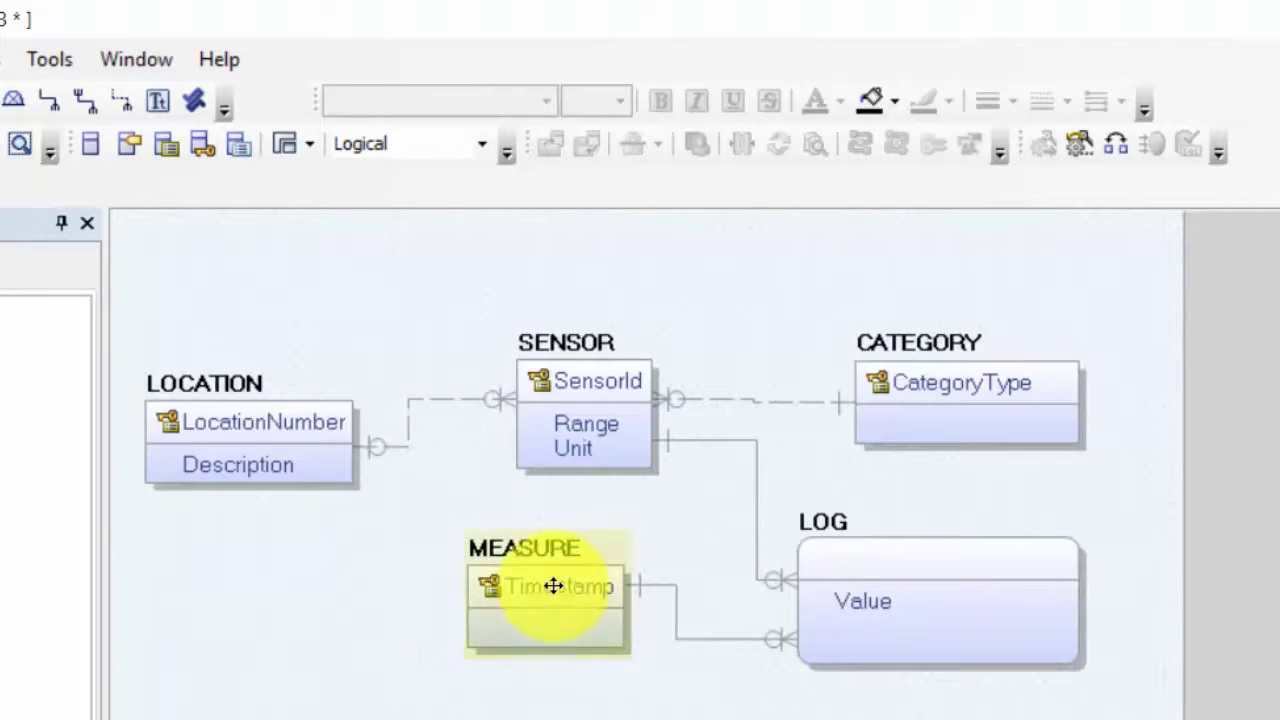
click(534, 611)
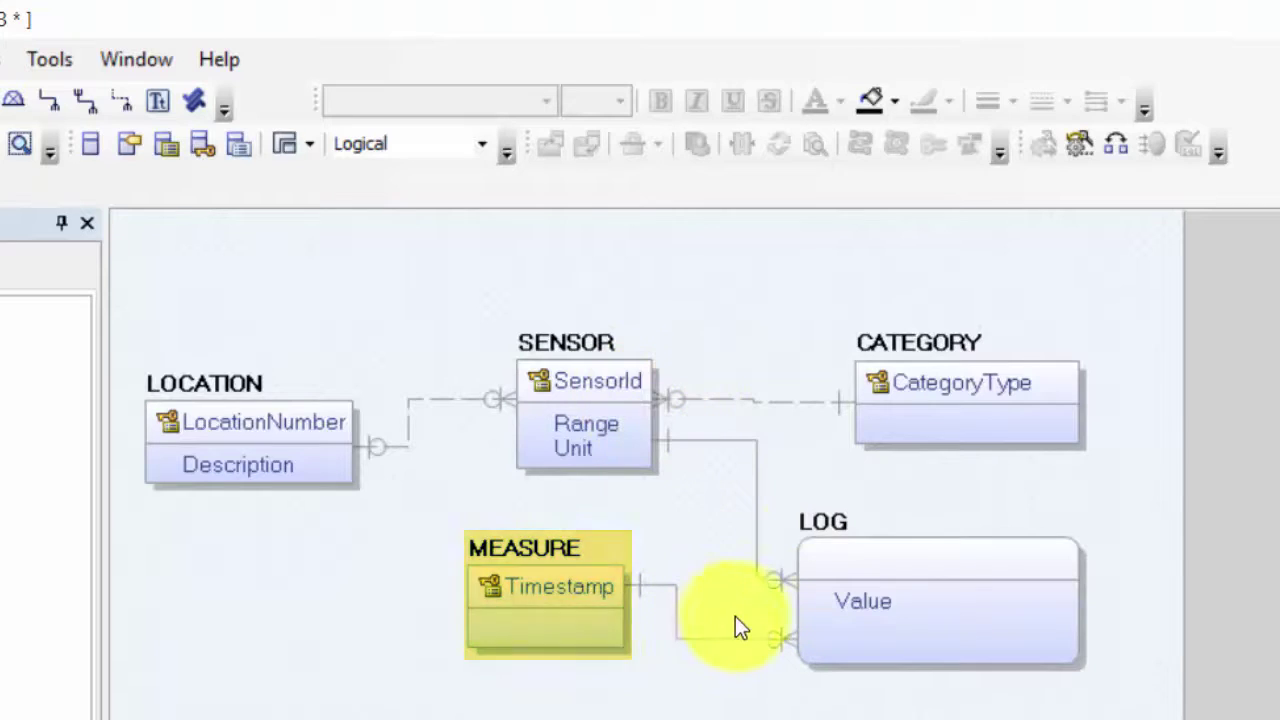
click(820, 523)
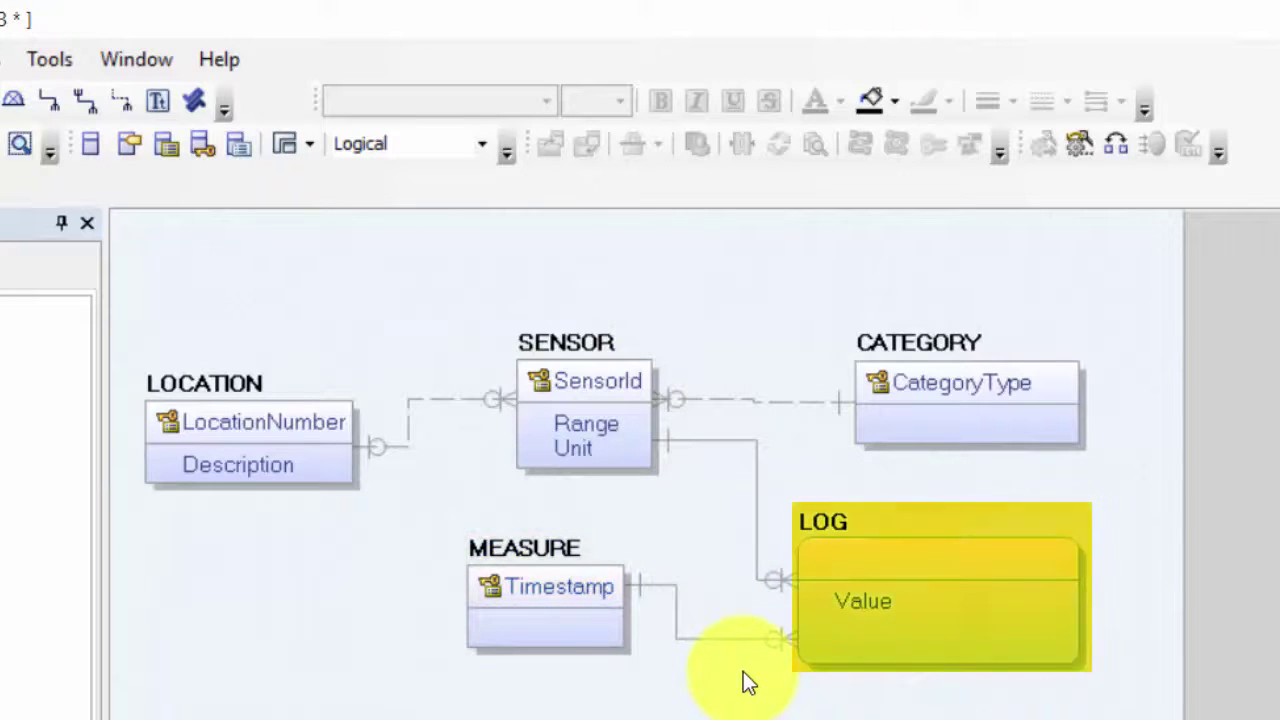
click(577, 588)
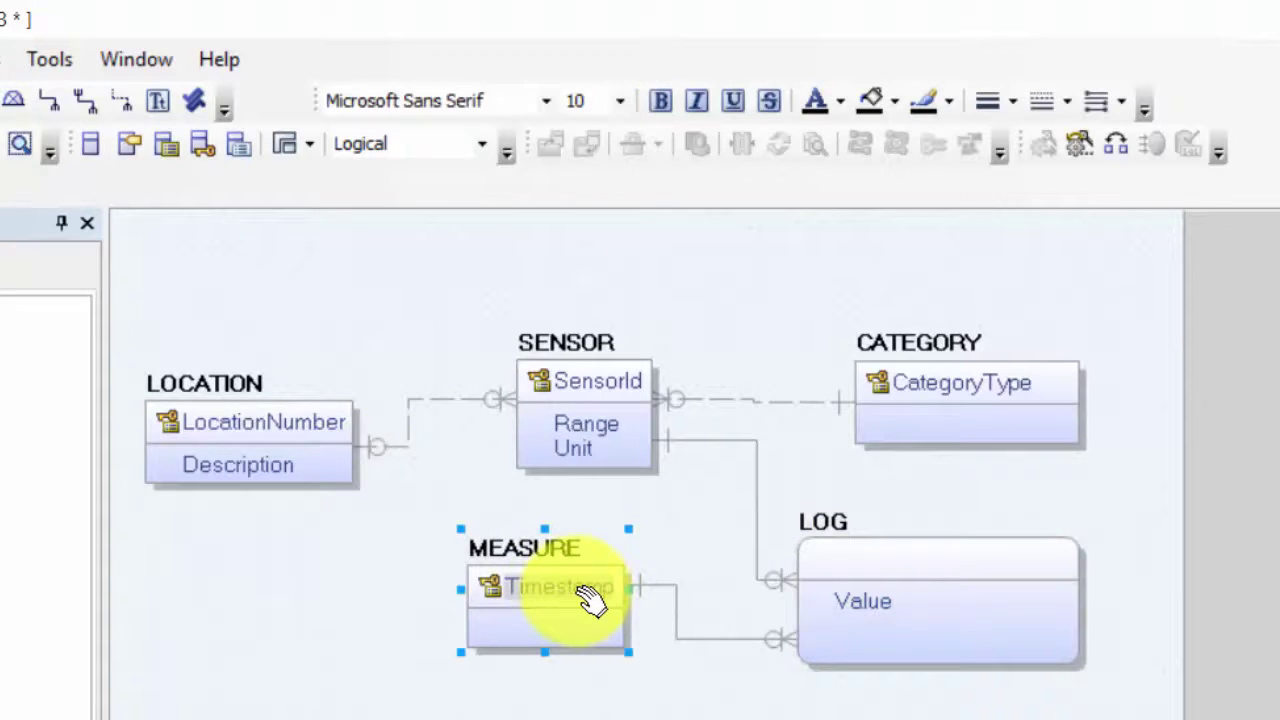
Drag Timestamp from MEASURE into LOG's key area, leaving MEASURE with no attributes.
drag(580, 598, 877, 562)
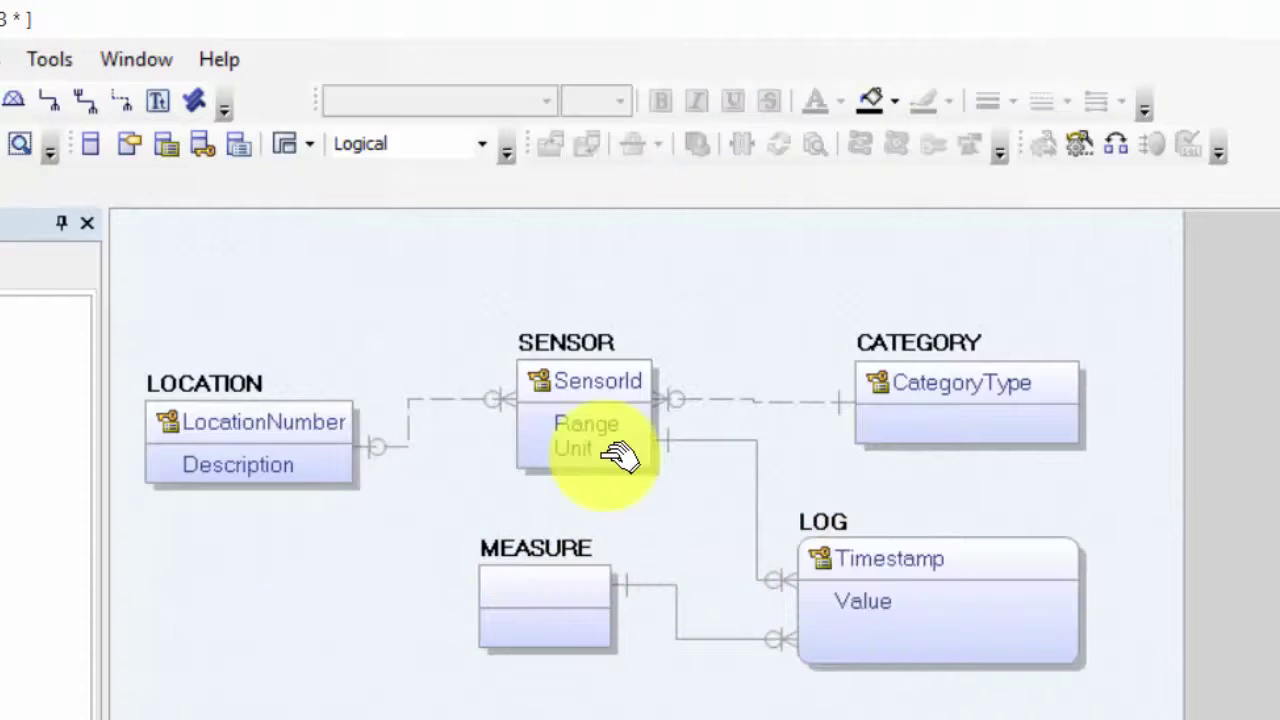
click(930, 574)
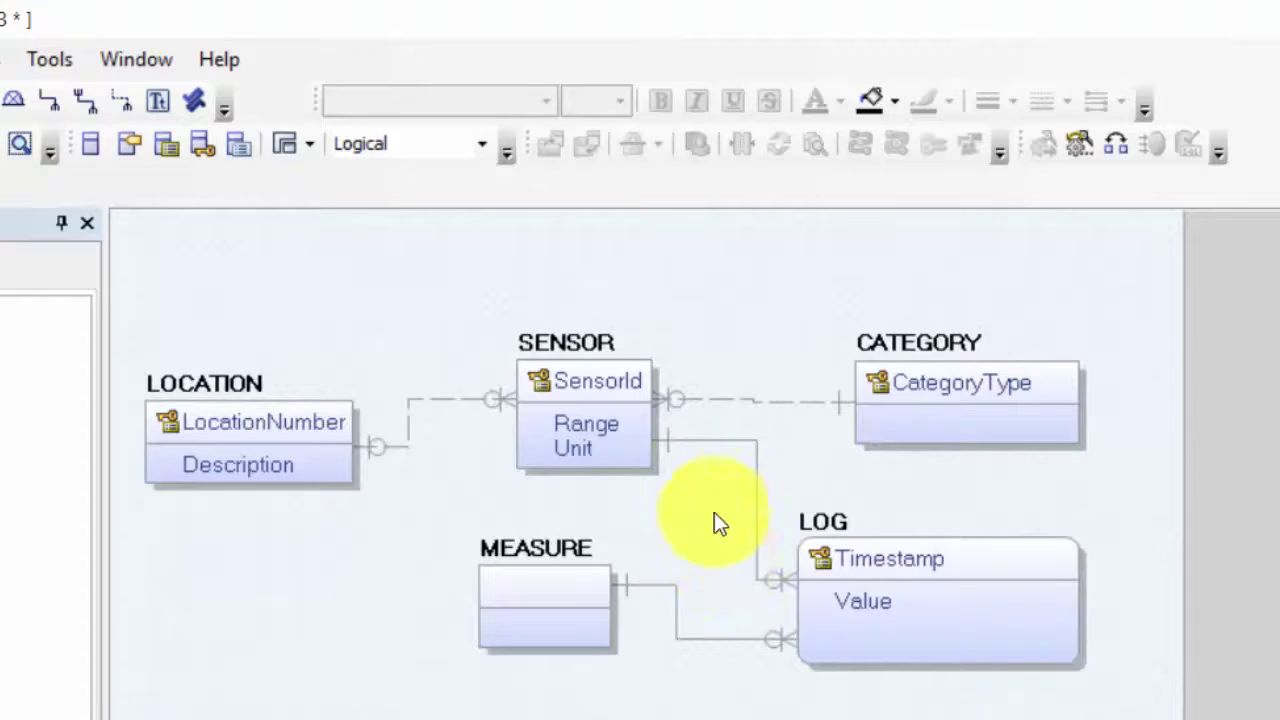
Look at the physical model view, then return to the logical view.
click(482, 145)
click(470, 196)
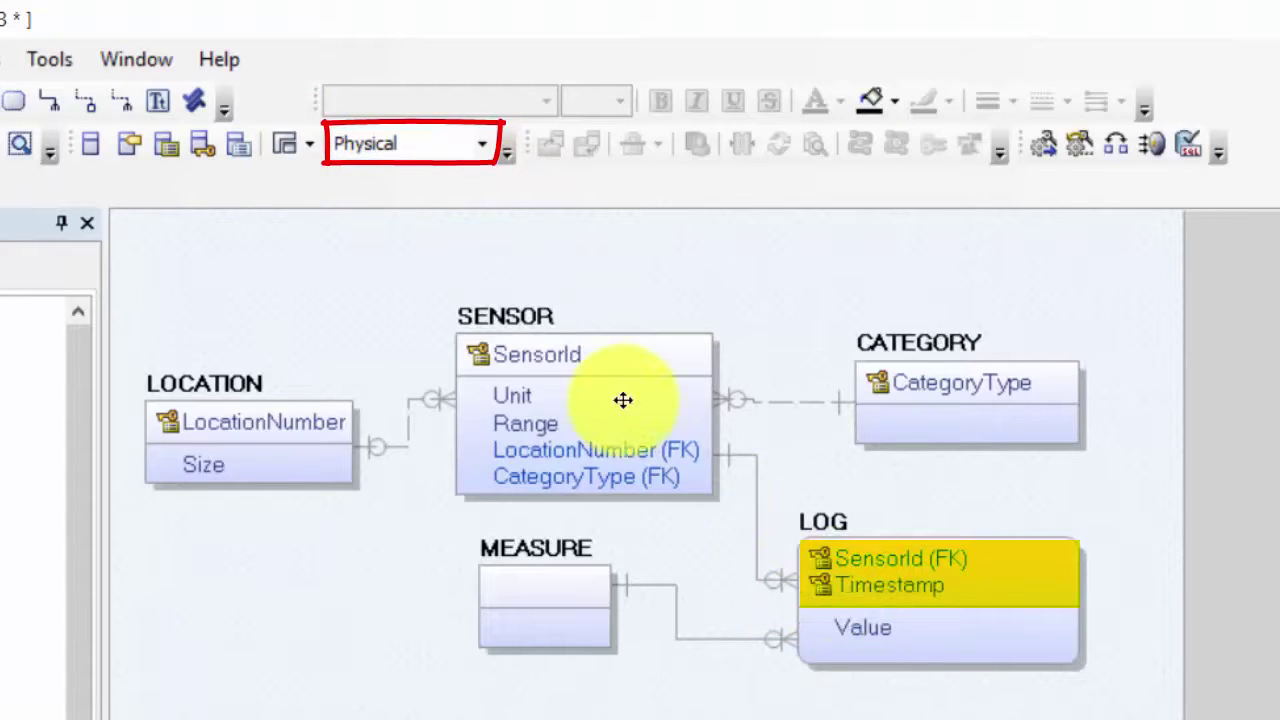
click(482, 145)
click(472, 175)
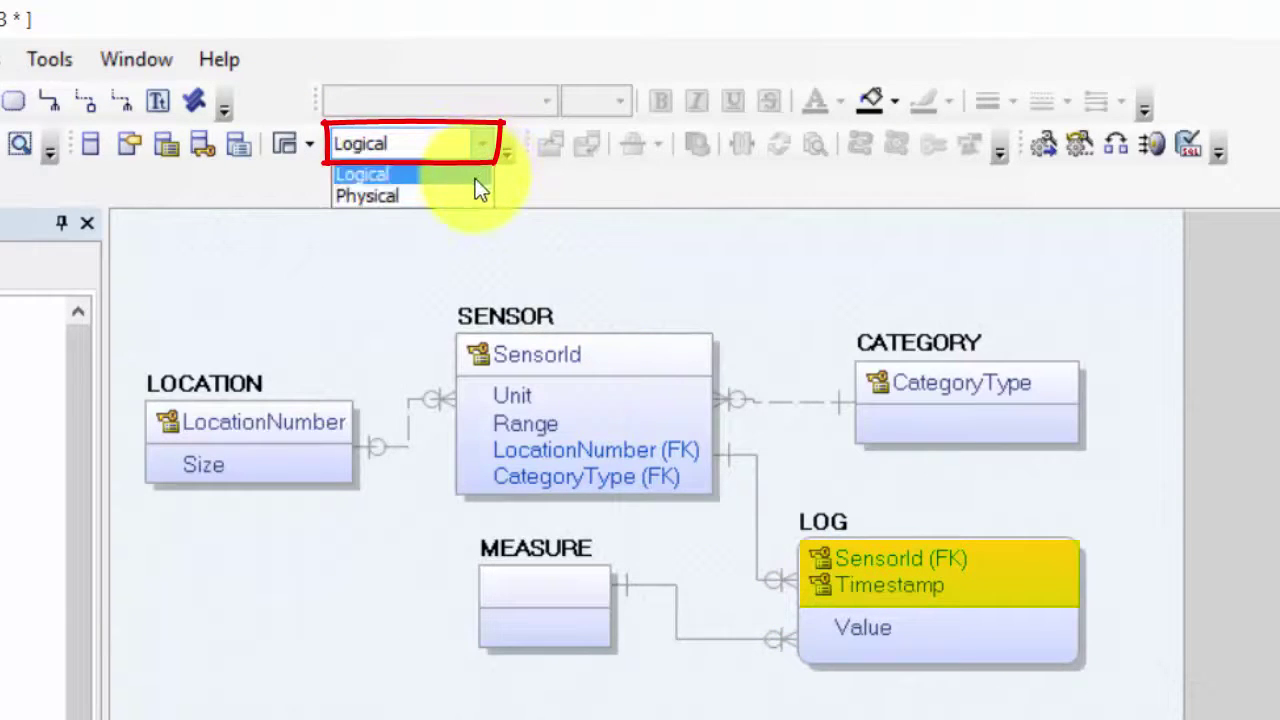
Delete the empty MEASURE entity and confirm removing it from the model too.
click(556, 605)
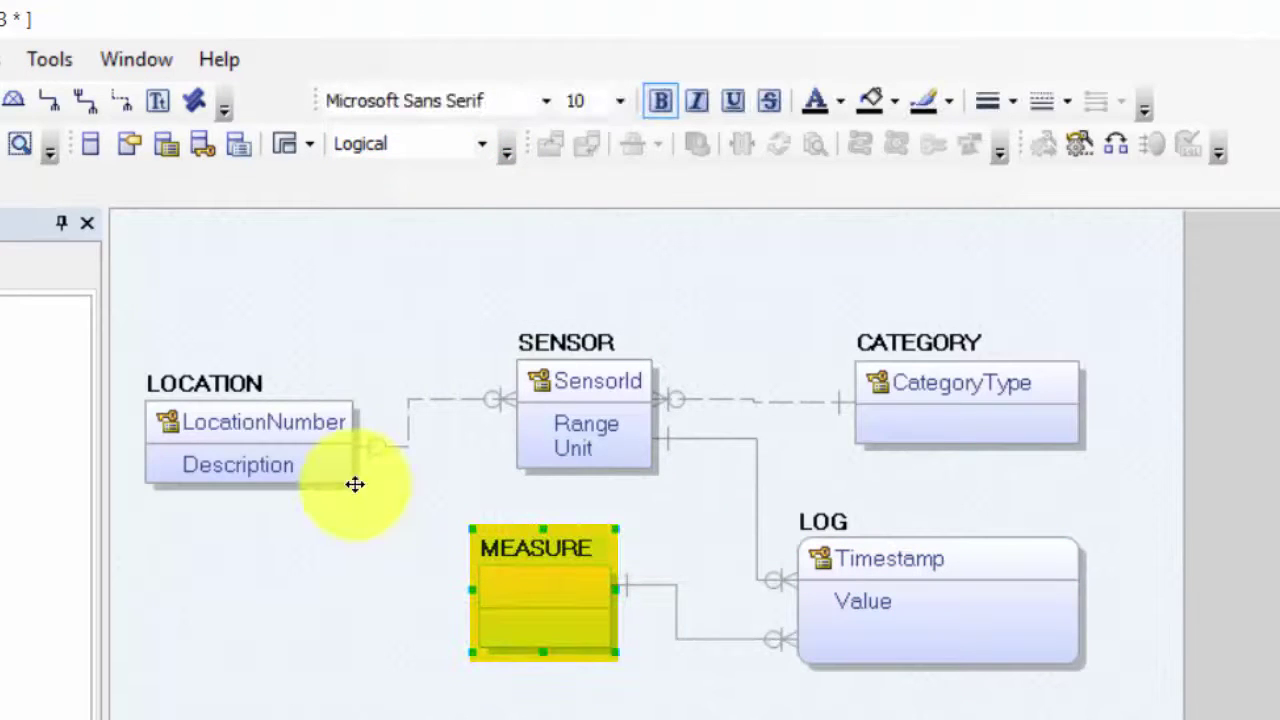
key(Delete)
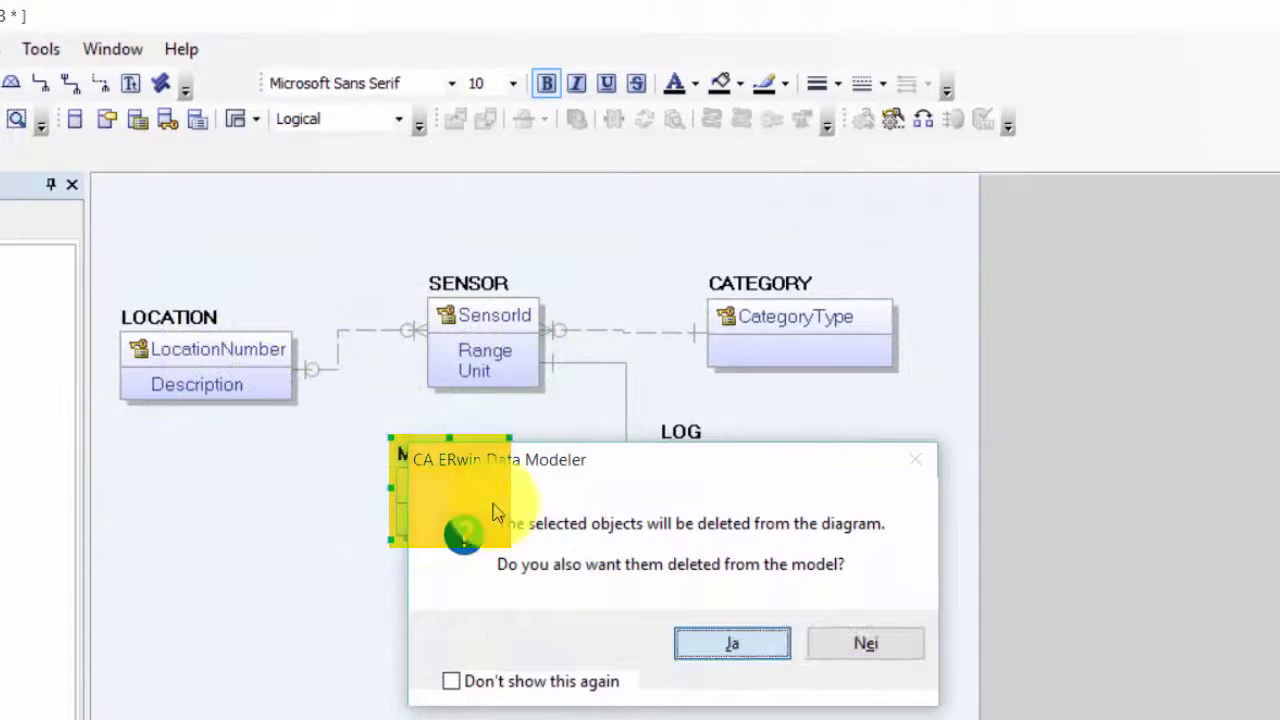
click(782, 695)
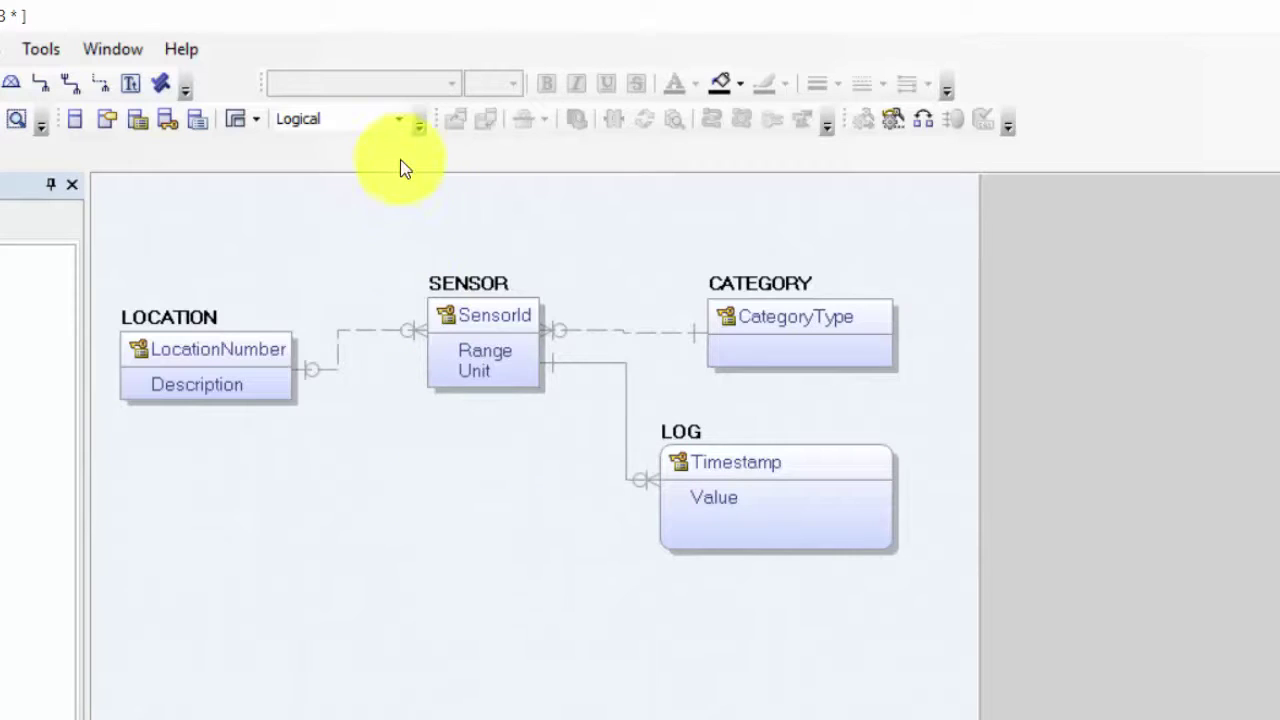
click(398, 128)
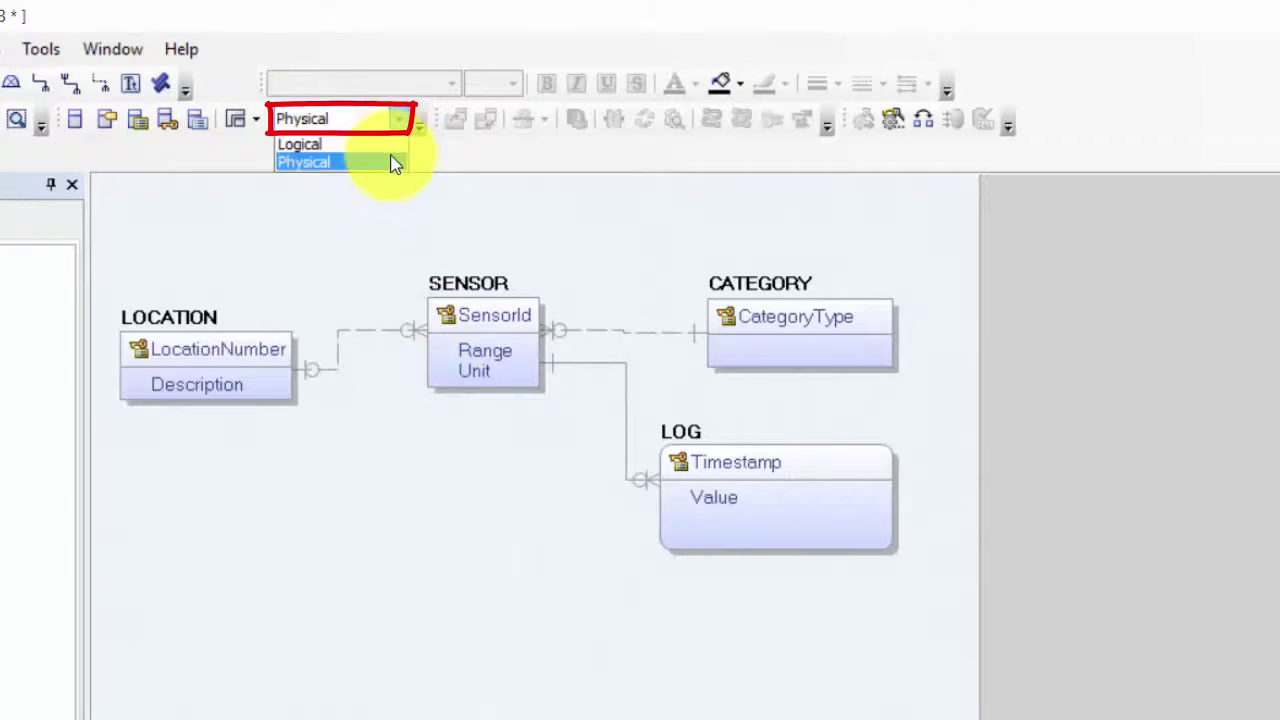
click(391, 162)
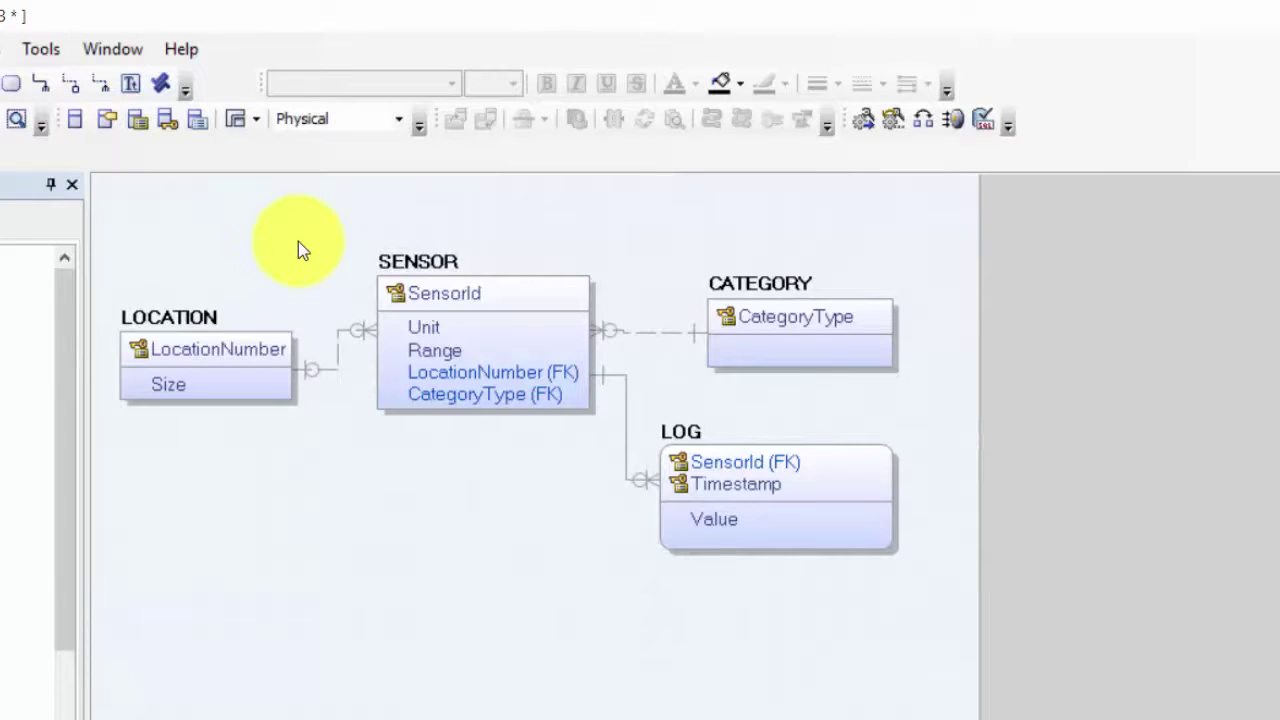
click(401, 120)
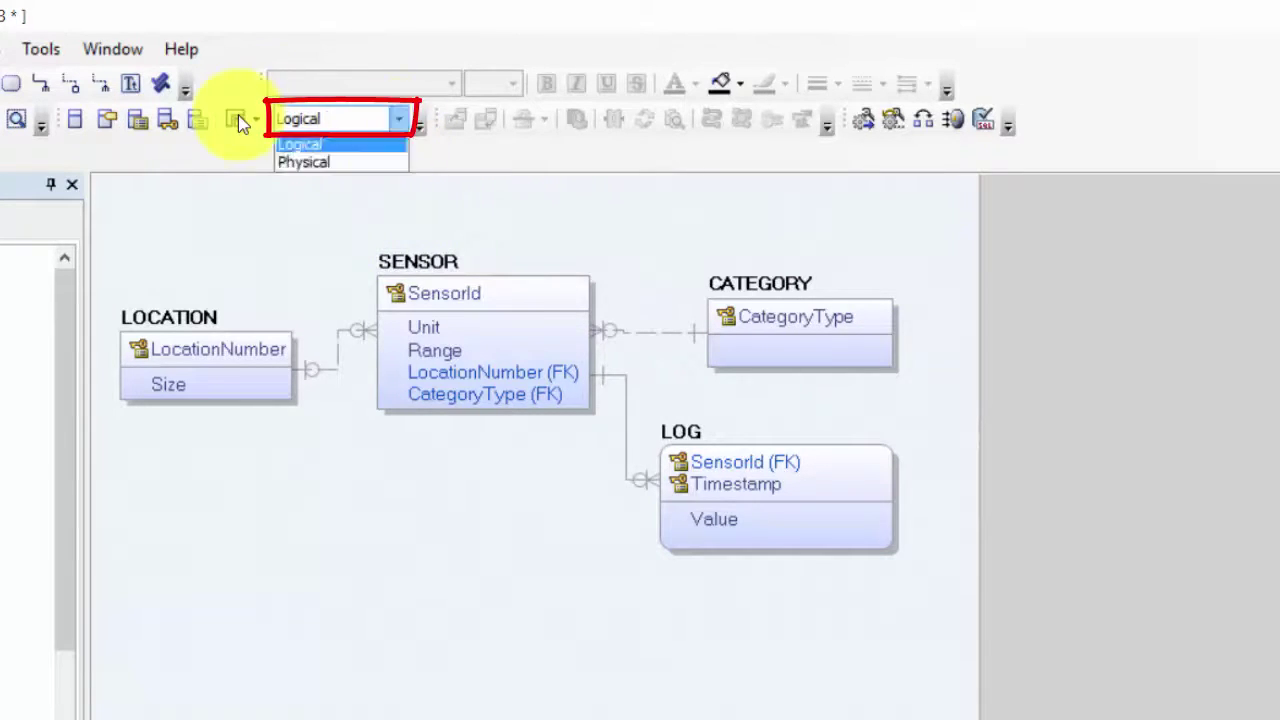
click(375, 143)
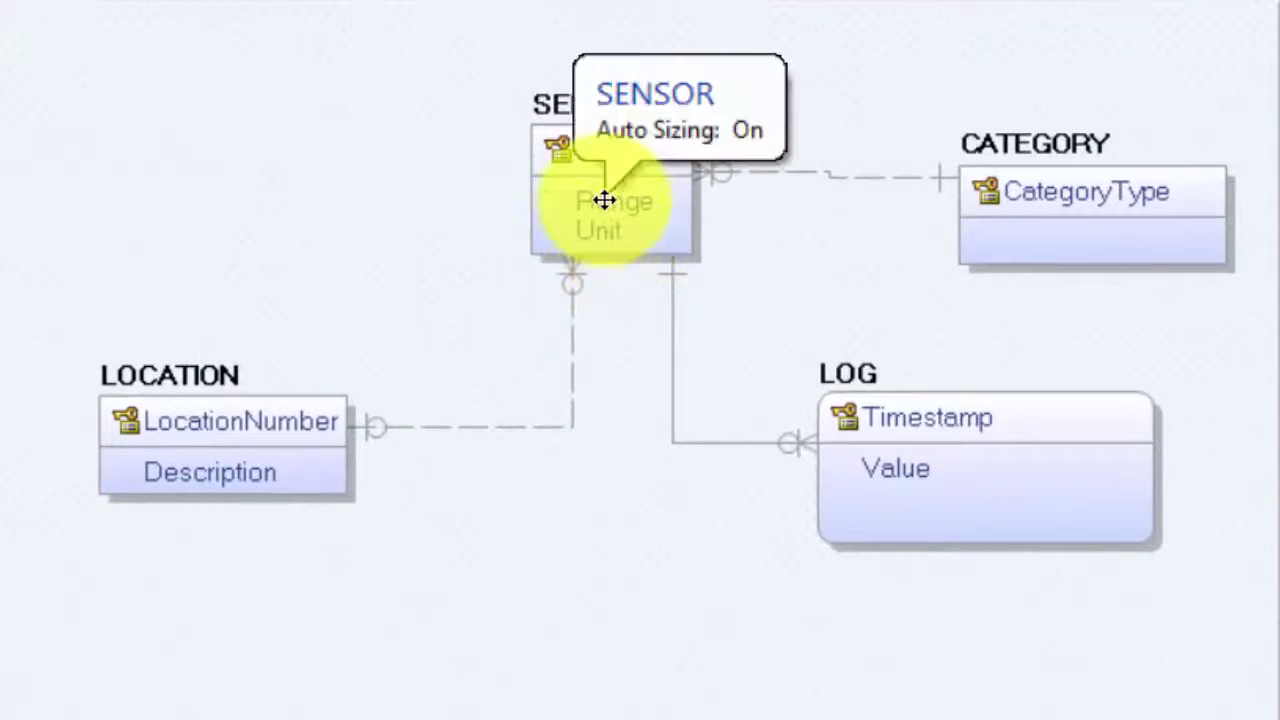
Change SENSOR's SensorId logical data type from CHAR(30) to INTEGER in Attribute Properties.
right_click(604, 200)
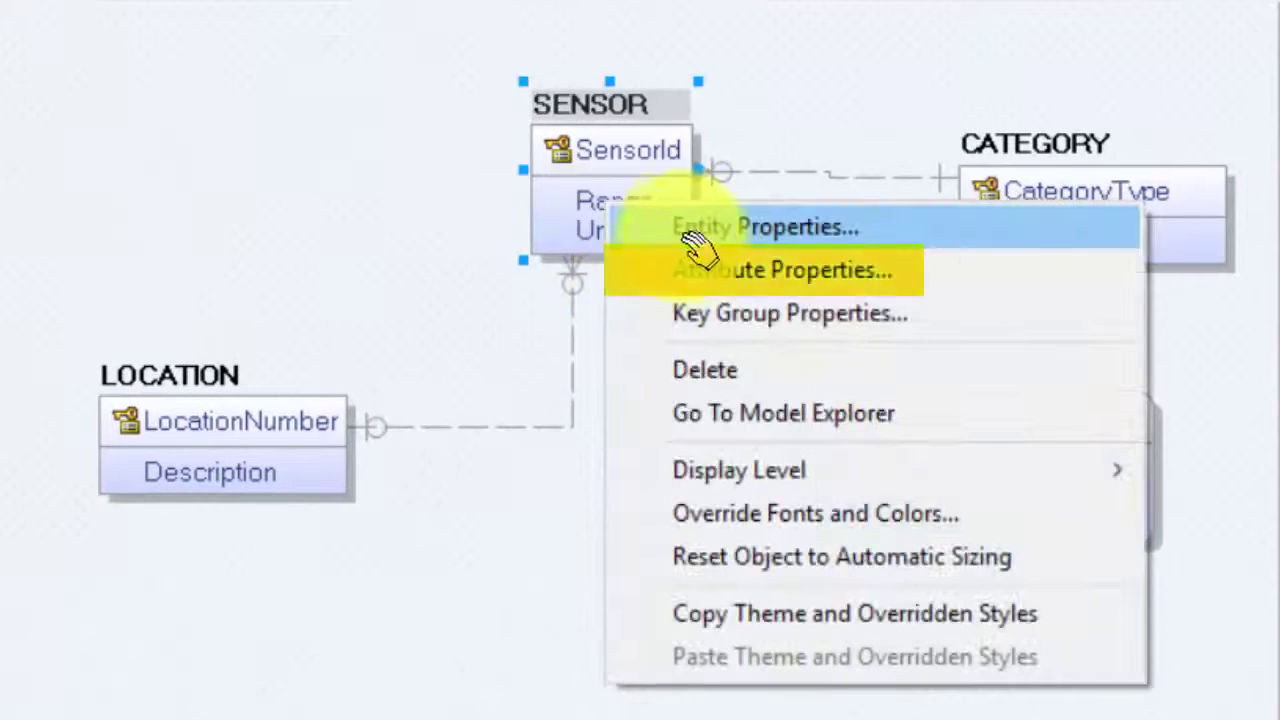
click(712, 284)
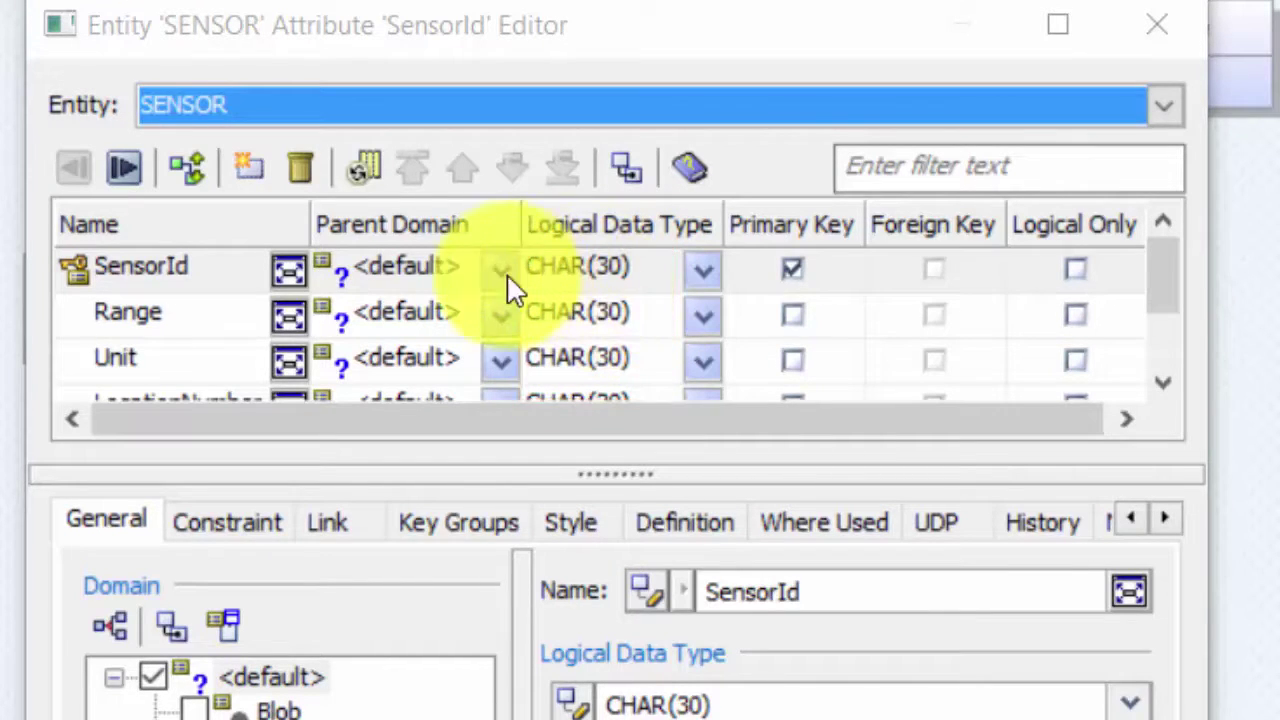
click(702, 270)
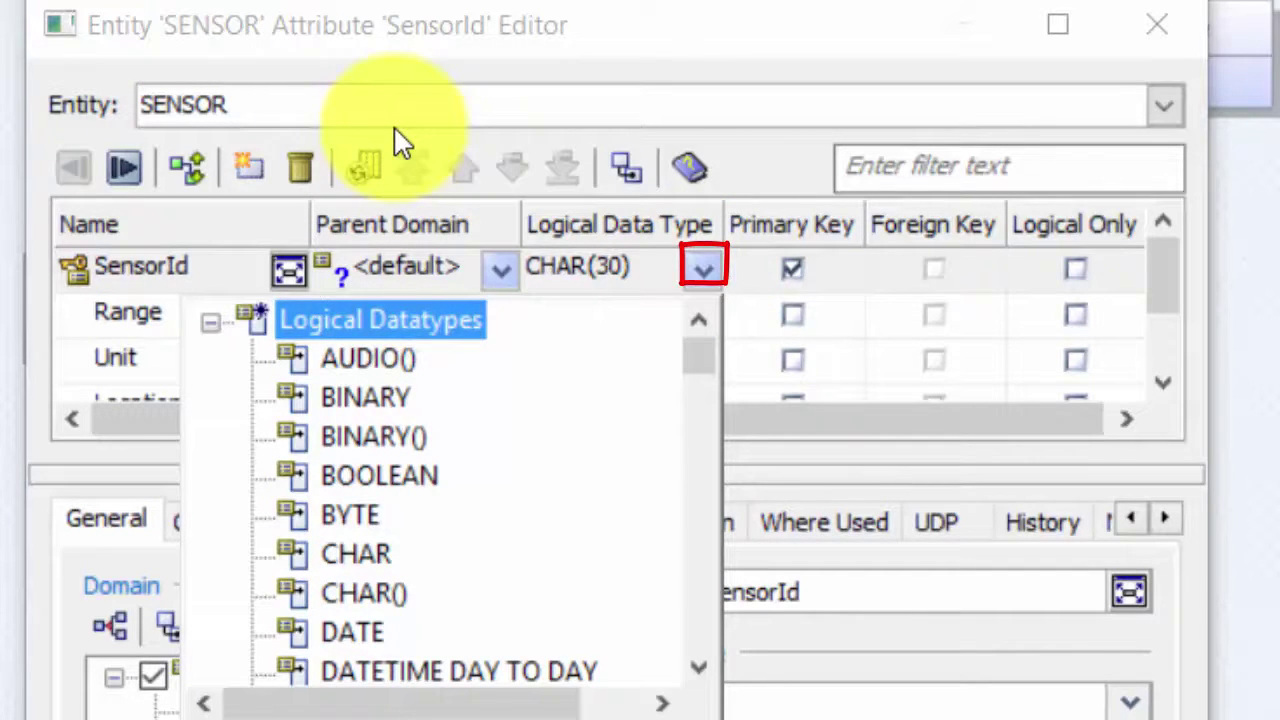
key(i)
key(Down)
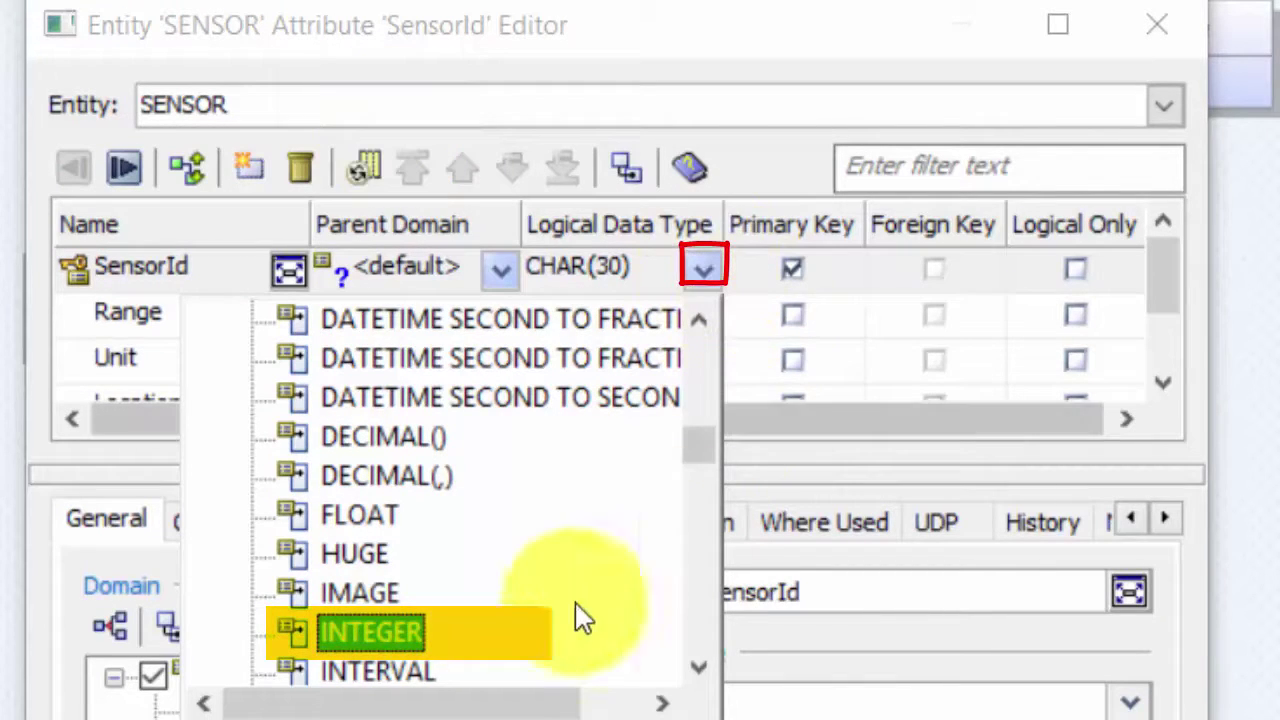
click(410, 635)
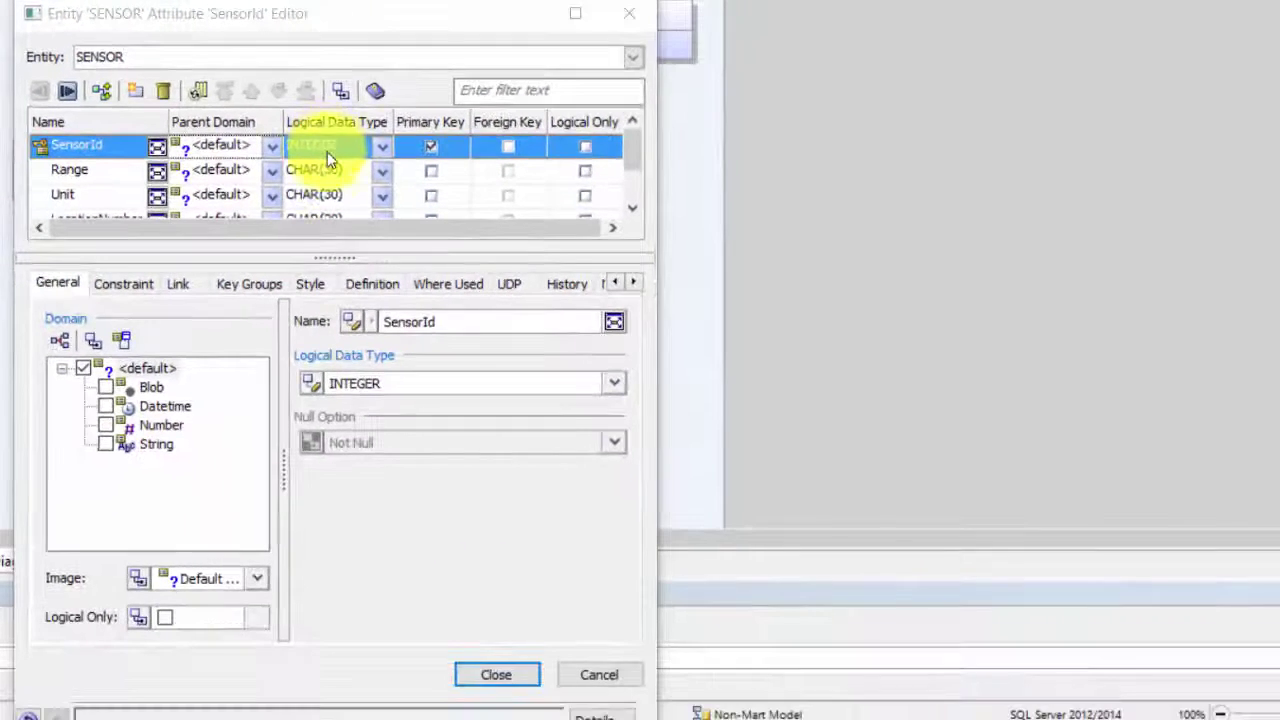
click(490, 676)
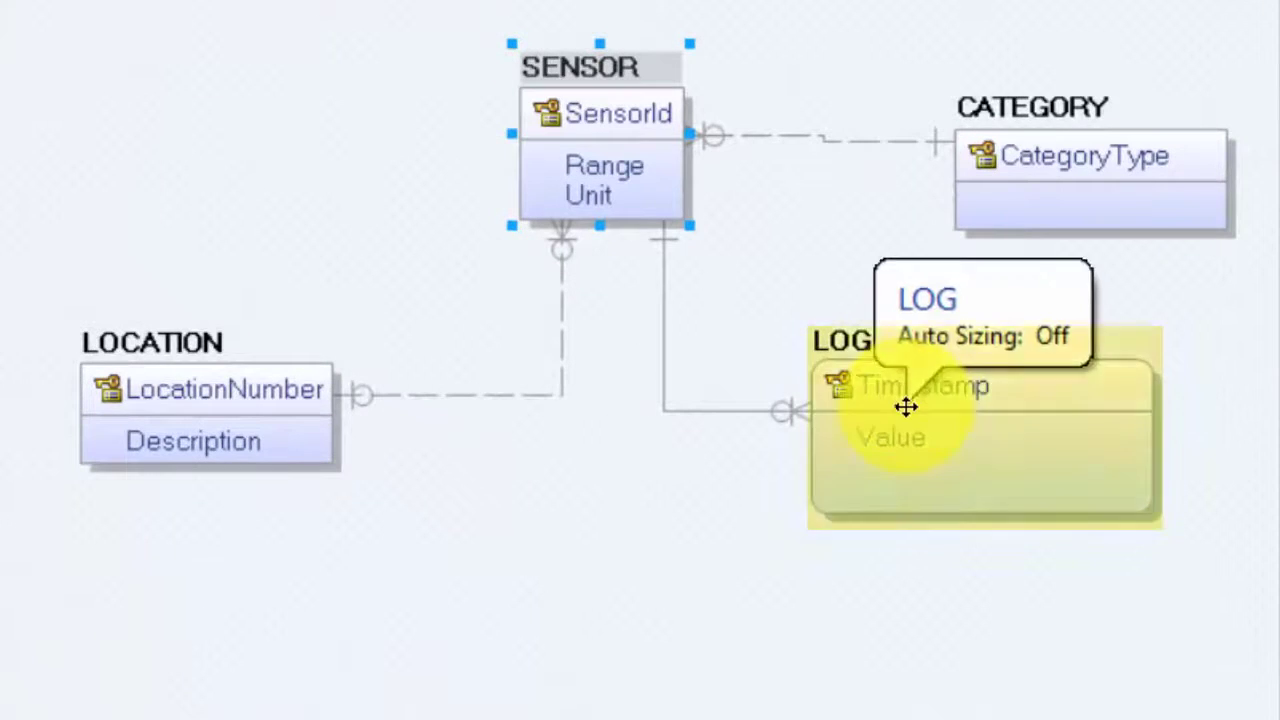
Give LOG's Timestamp attribute the DATETIME DAY TO DAY logical data type.
click(905, 403)
right_click(910, 408)
click(990, 478)
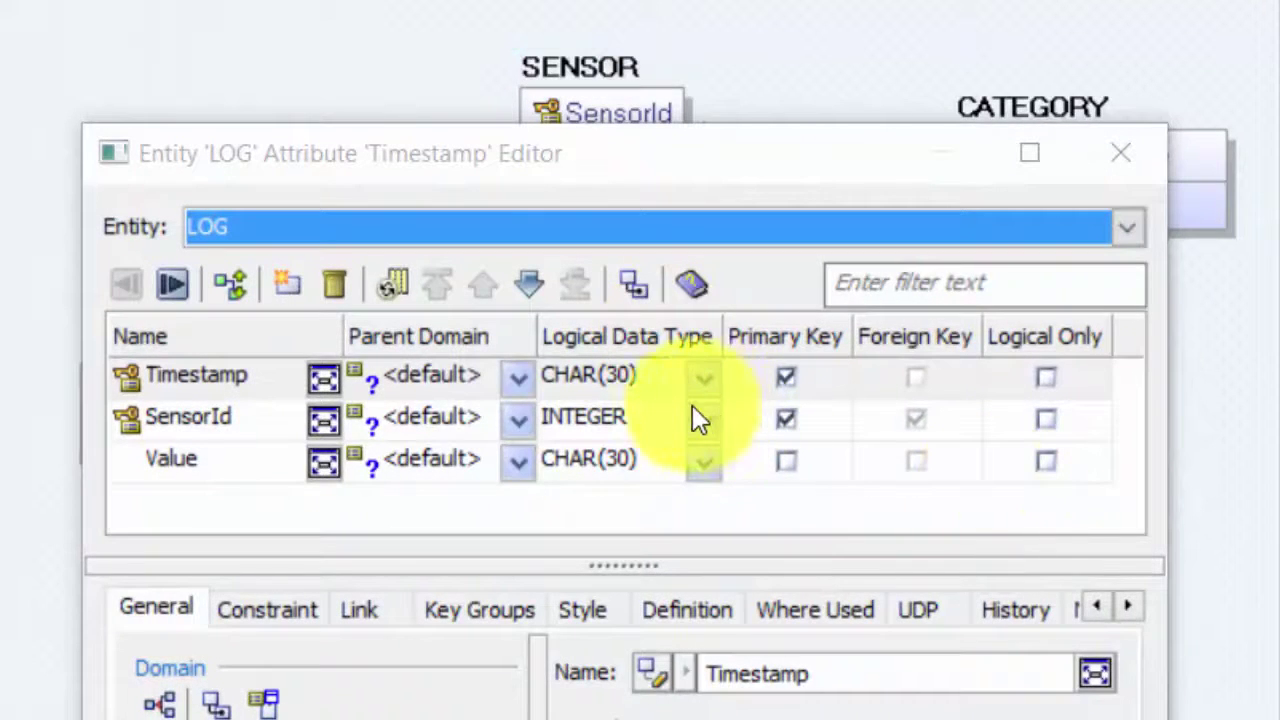
click(705, 378)
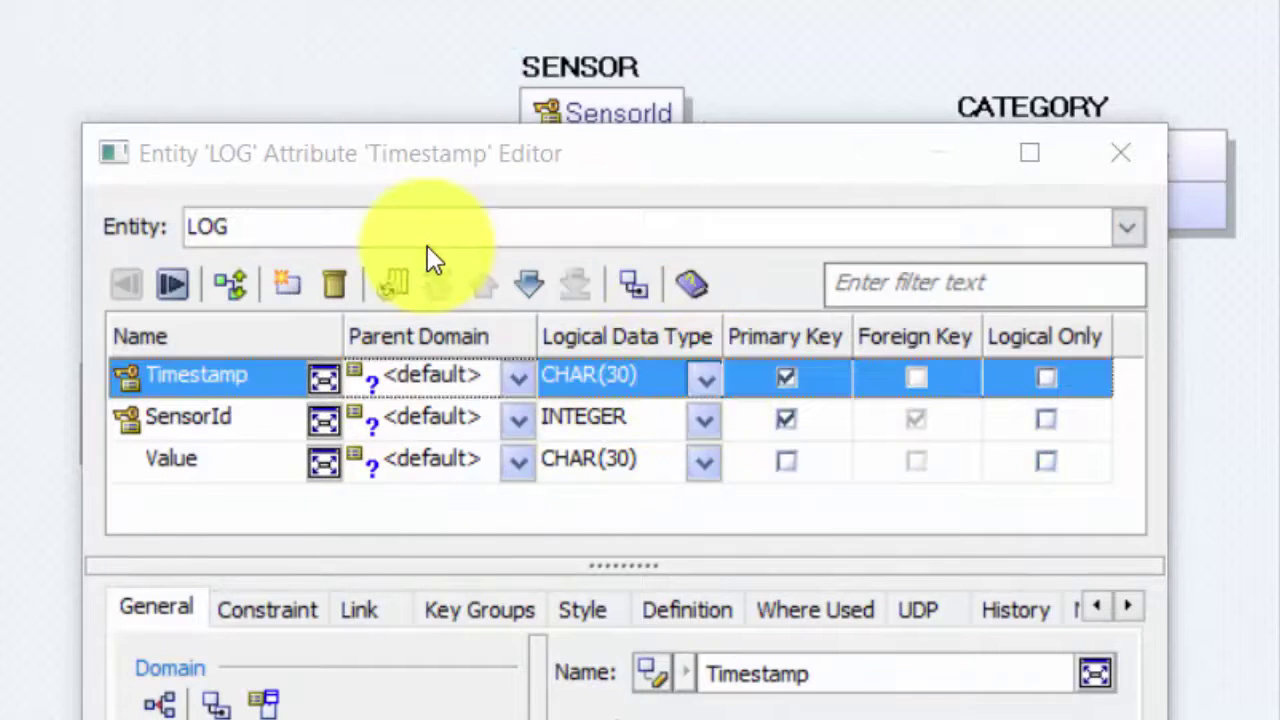
key(d)
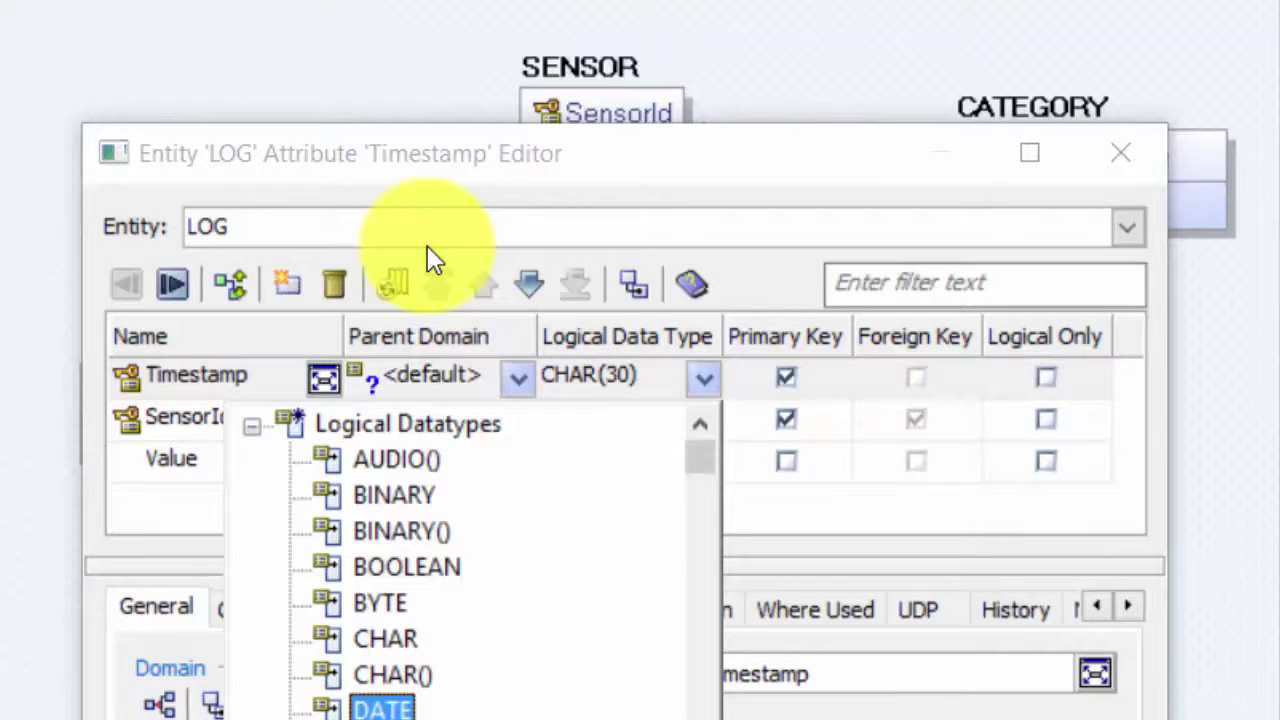
click(472, 714)
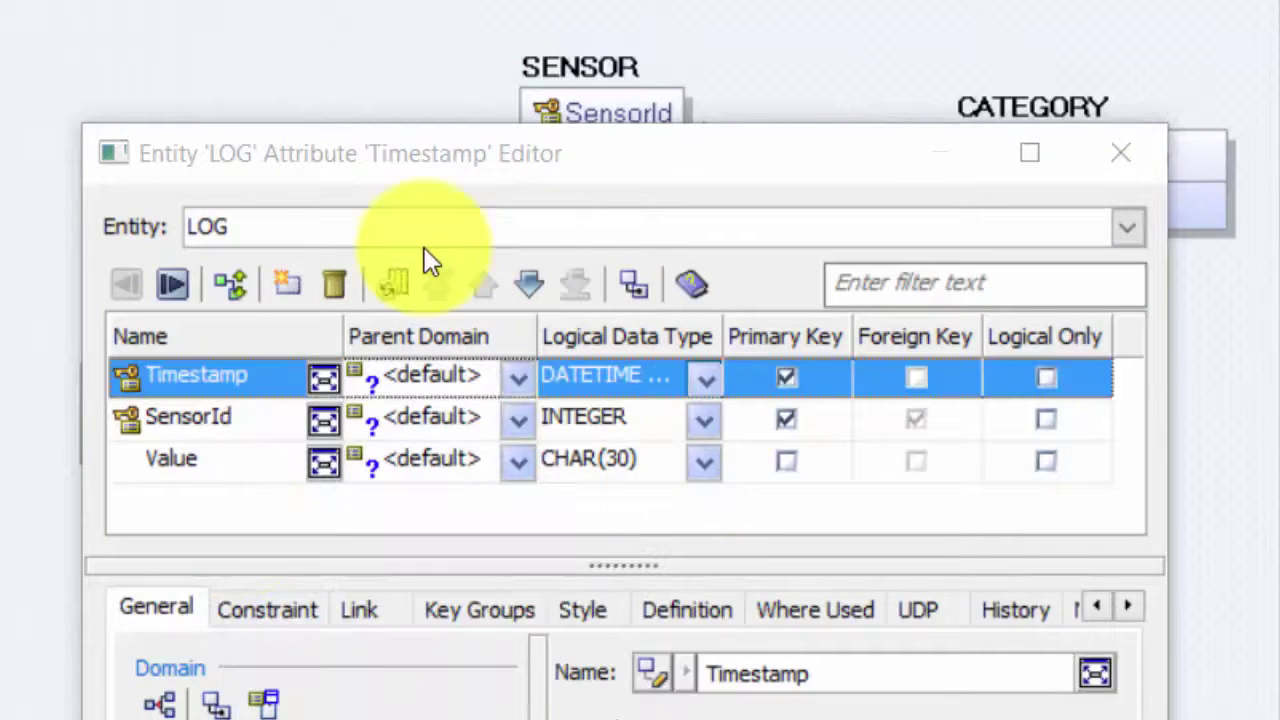
key(alt+Down)
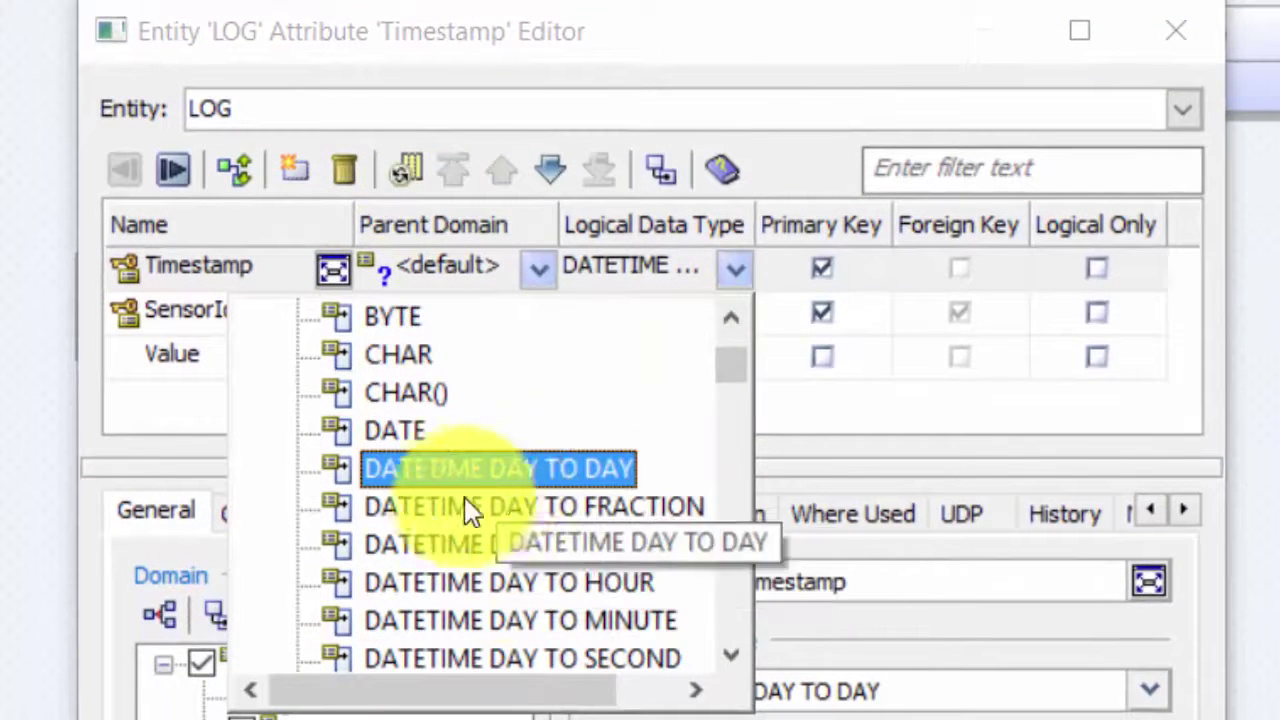
click(520, 468)
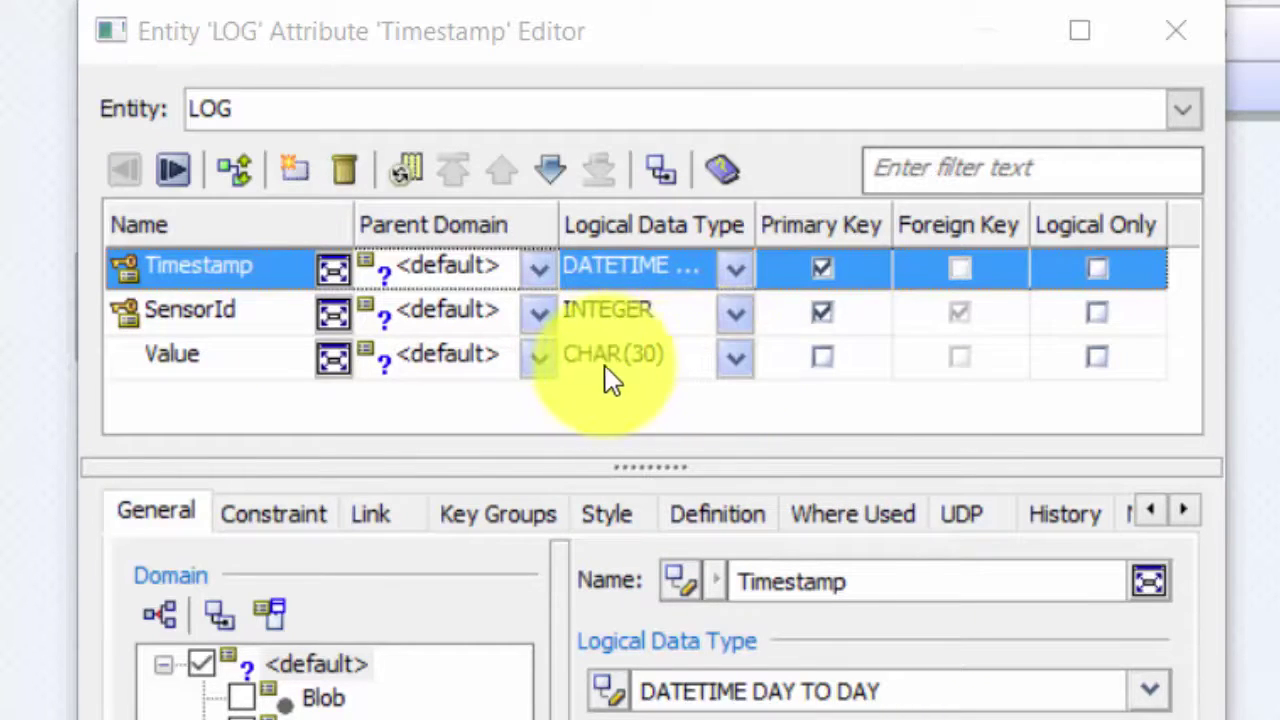
Set LOG's Value attribute to the FLOAT logical data type.
click(738, 366)
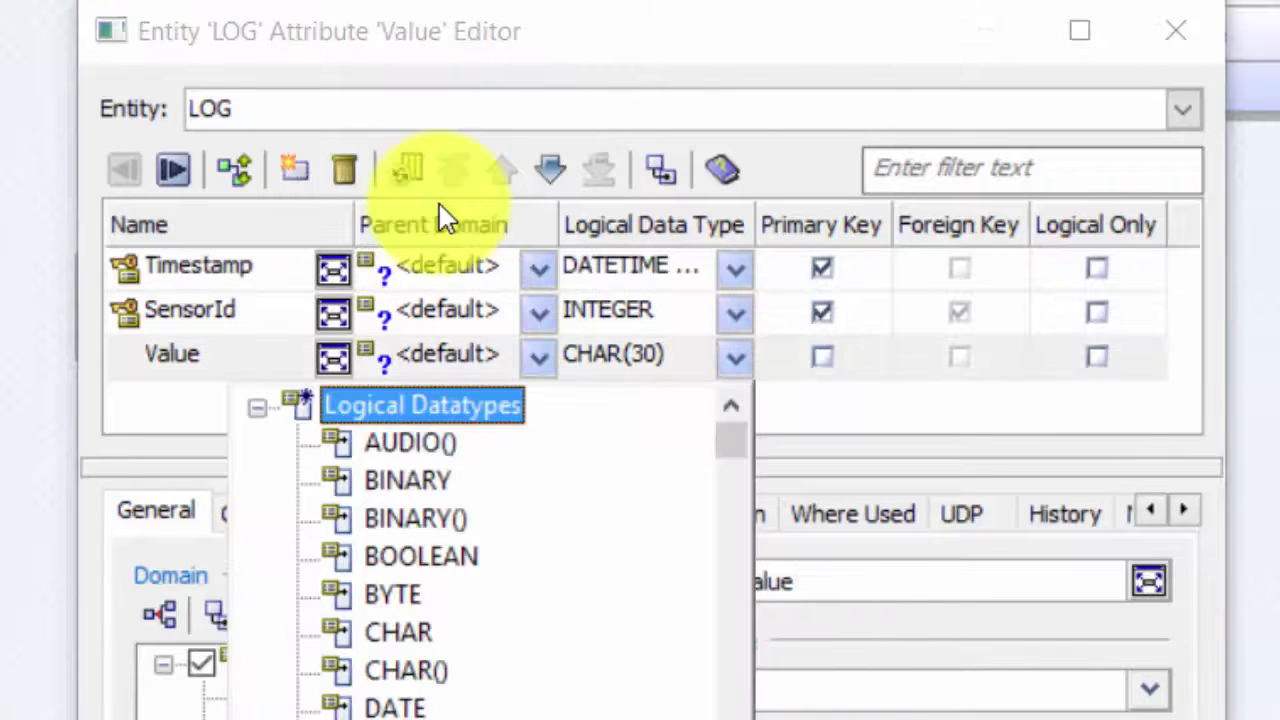
key(f)
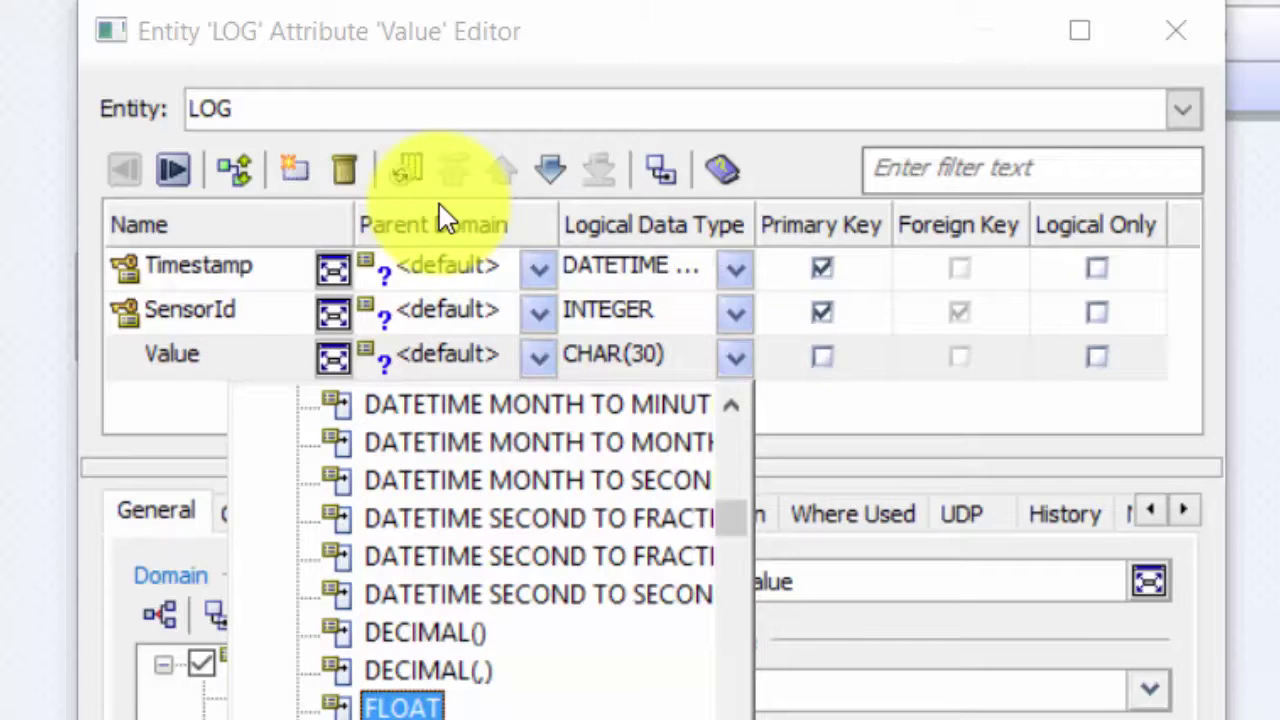
click(405, 706)
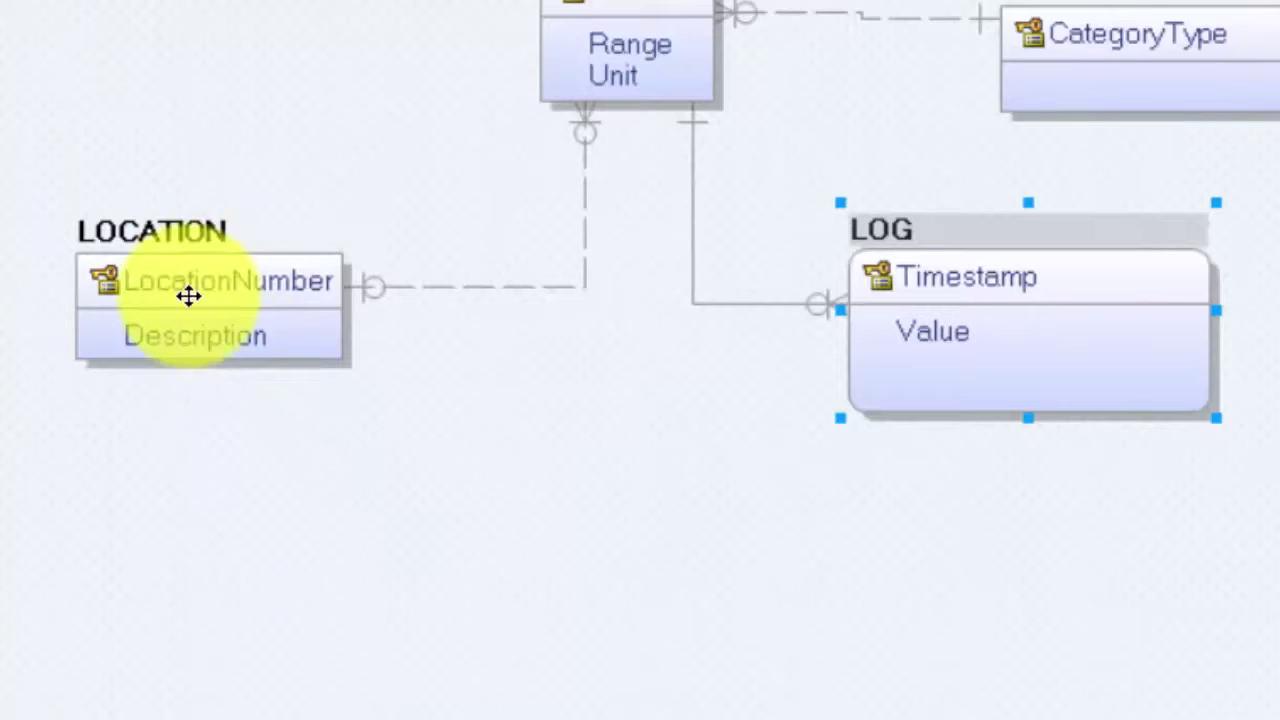
Set LOCATION's LocationNumber attribute to the INTEGER data type.
right_click(188, 295)
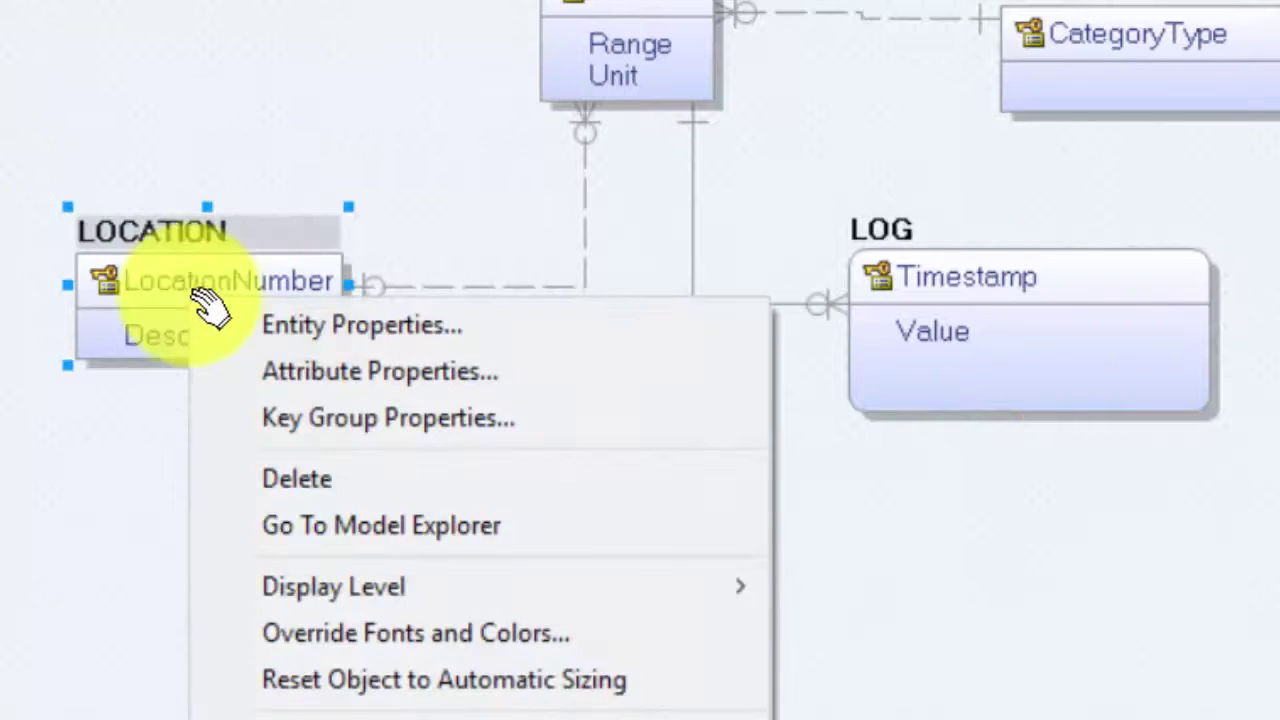
click(318, 372)
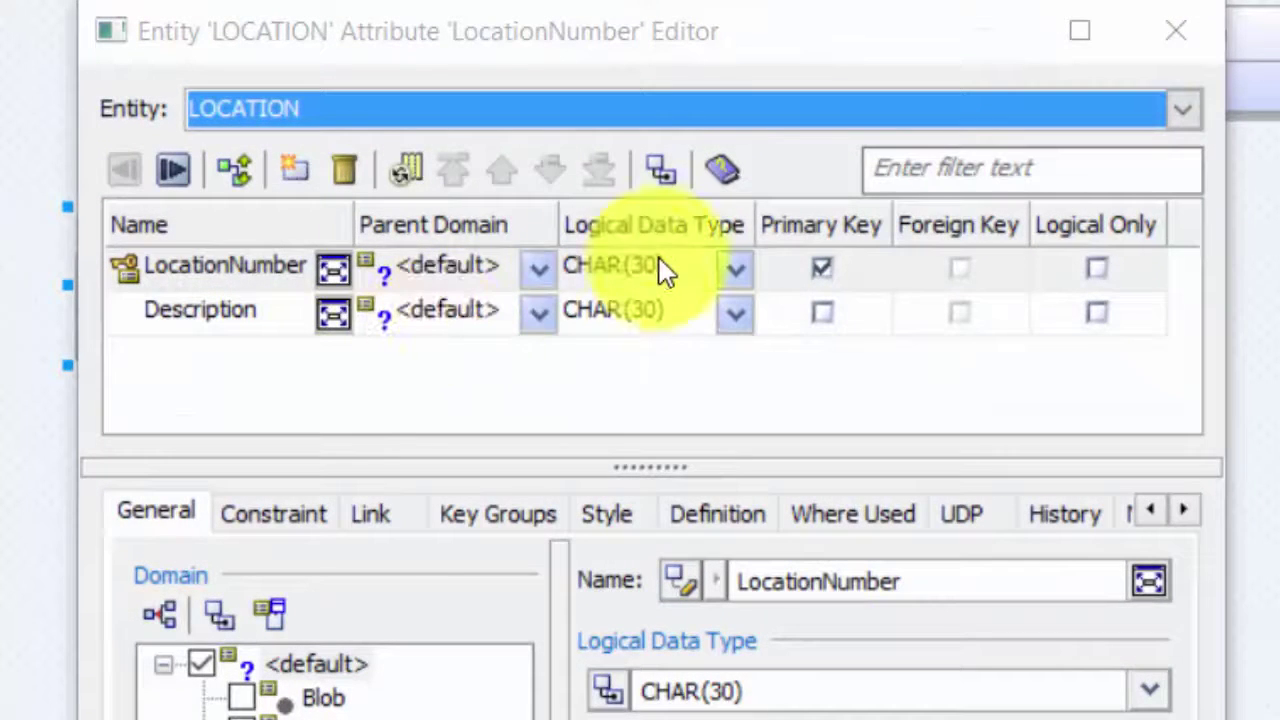
click(657, 271)
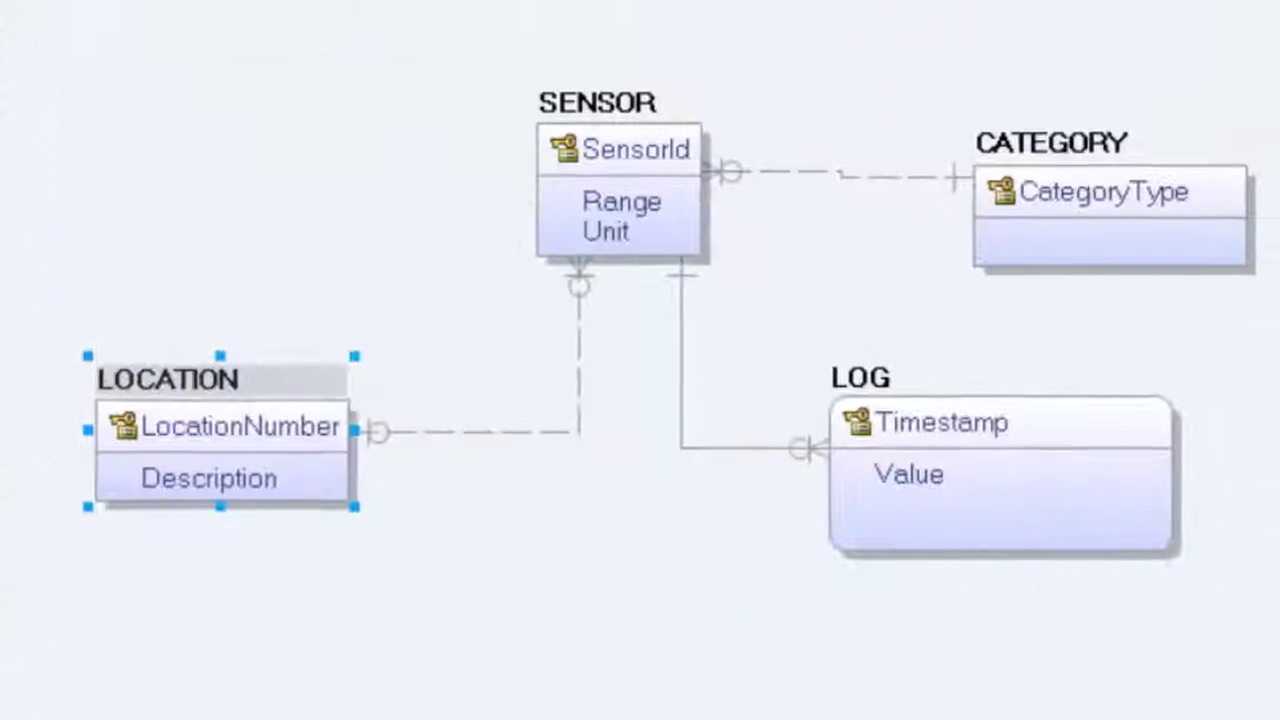
Switch the diagram to the Physical view to show the new column types.
click(576, 672)
click(446, 68)
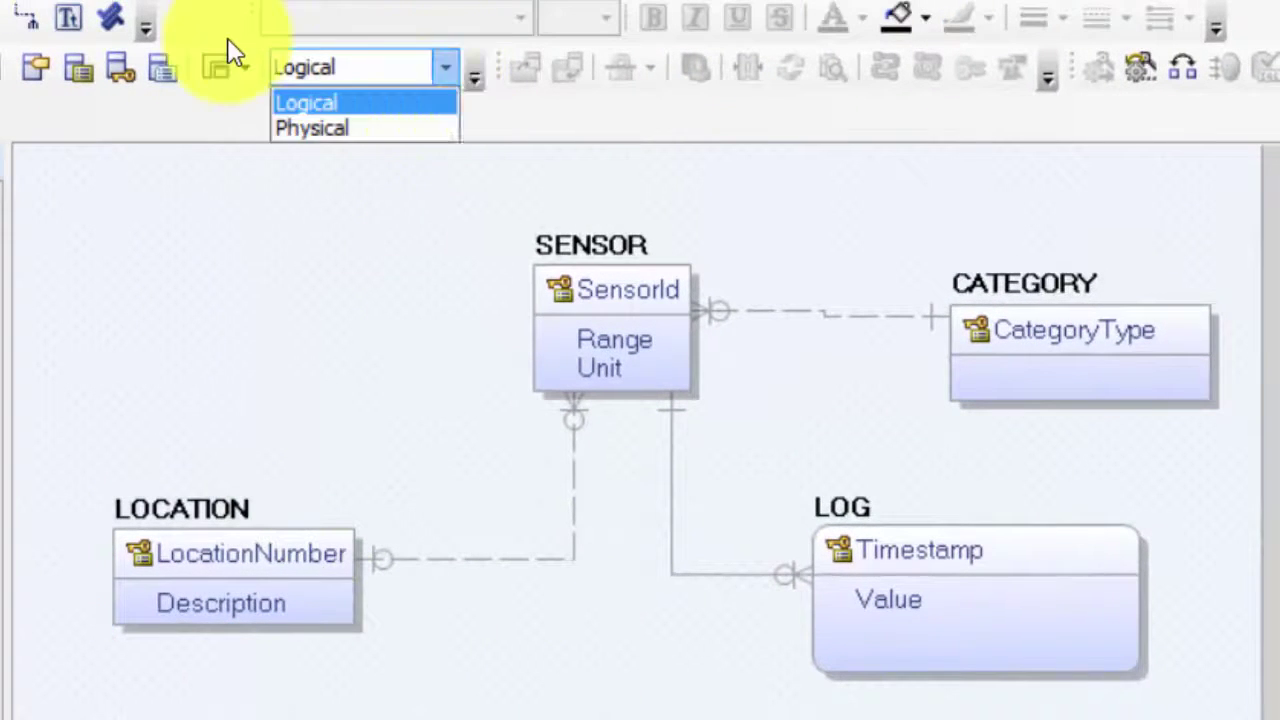
click(418, 130)
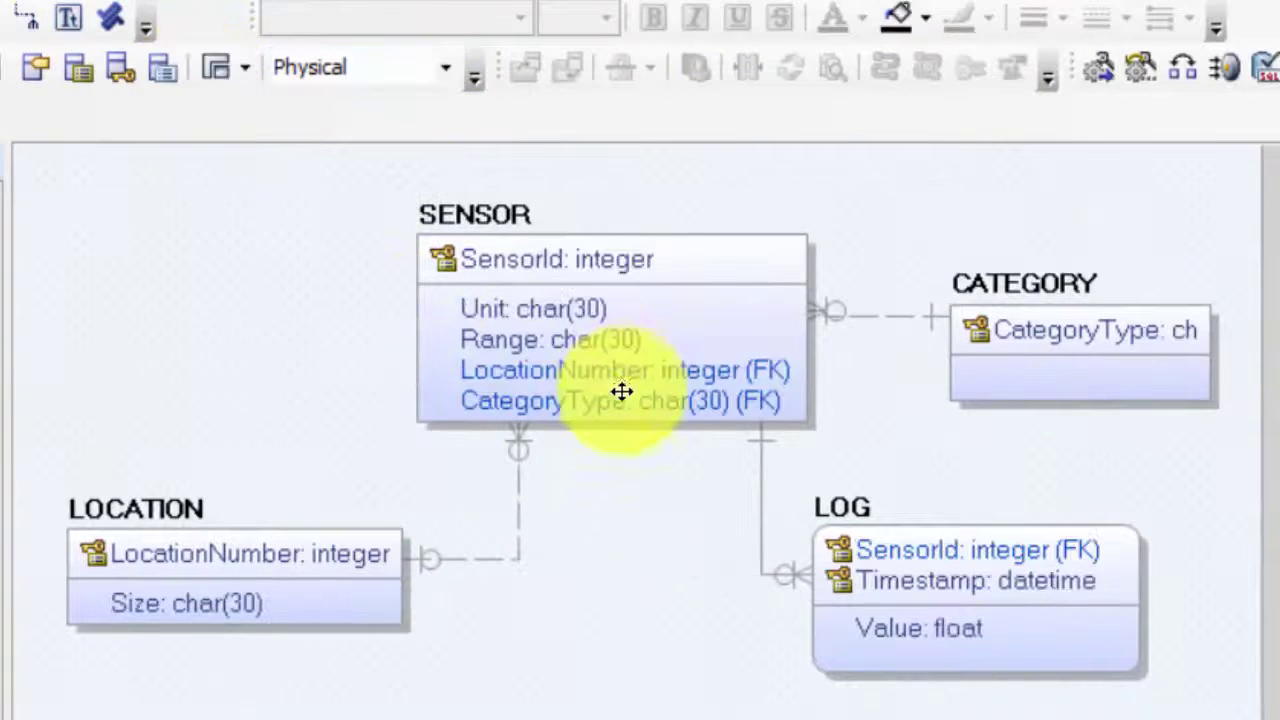